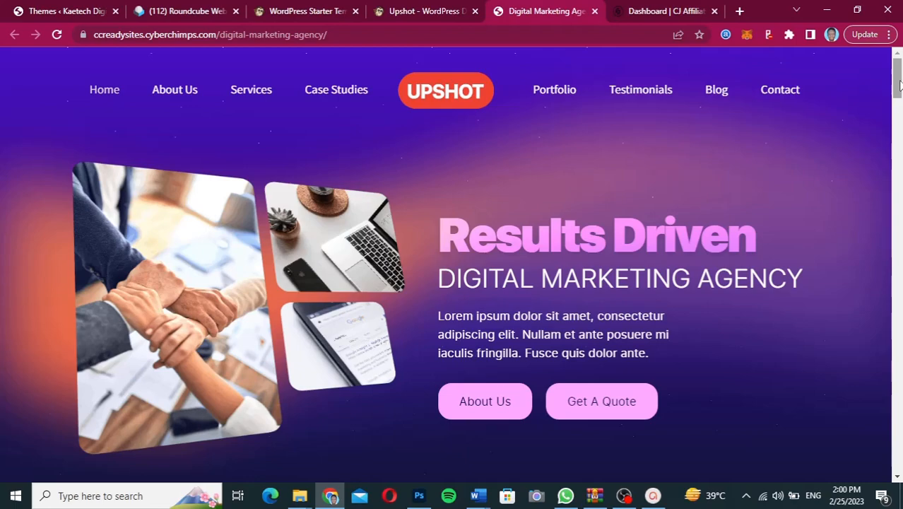
- Look through the Upshot digital marketing agency demo page, examining its hero, services, Why Choose Us and case studies sections
{"action": "left_click_drag", "start_coordinate": [899, 84], "coordinate": [899, 161]}
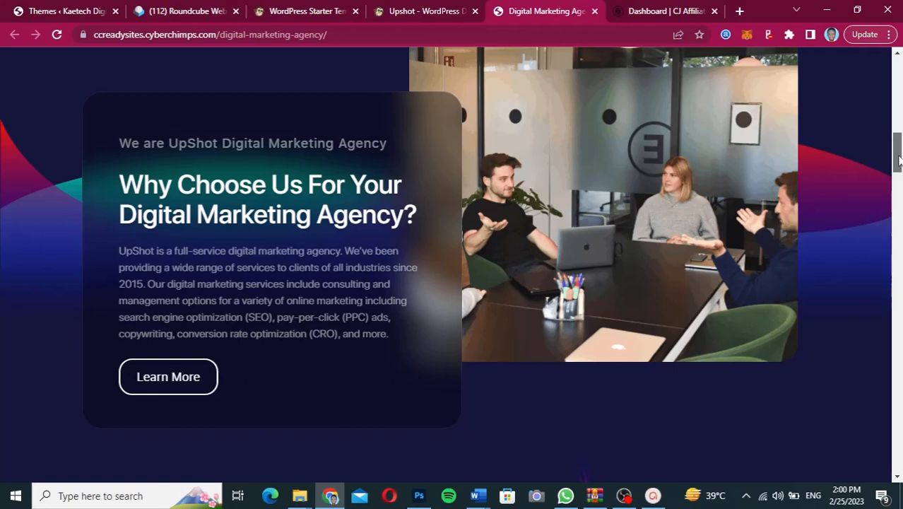
{"action": "mouse_move", "coordinate": [898, 161]}
{"action": "left_mouse_down"}
{"action": "mouse_move", "coordinate": [896, 311]}
{"action": "mouse_move", "coordinate": [891, 161]}
{"action": "left_mouse_up"}
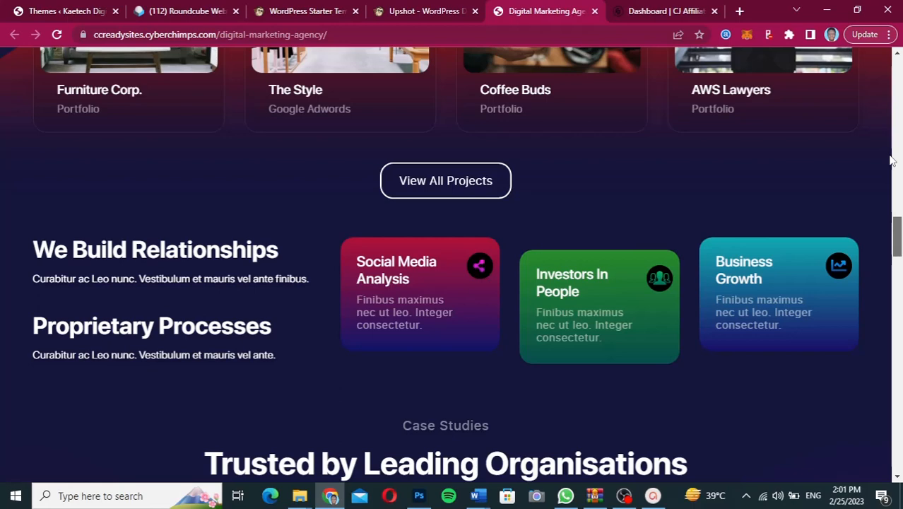
{"action": "left_click_drag", "start_coordinate": [891, 161], "coordinate": [893, 72]}
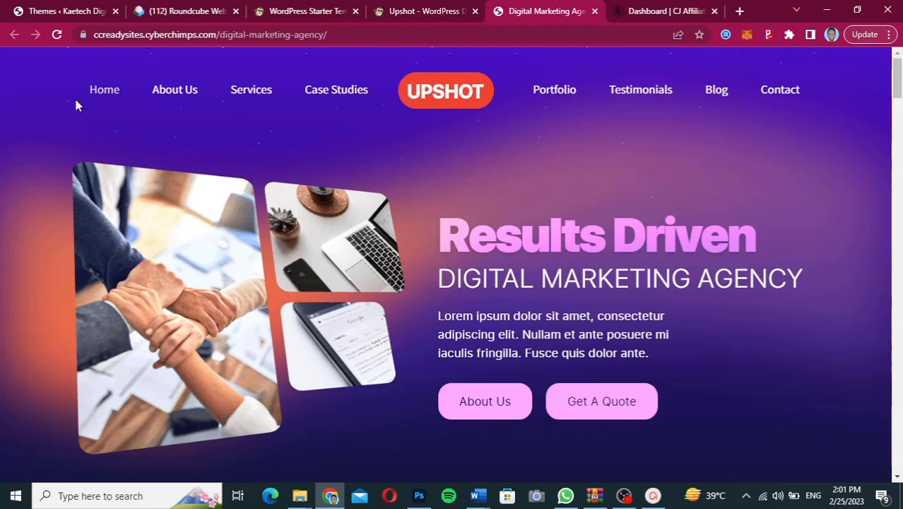
{"action": "left_click", "coordinate": [894, 114]}
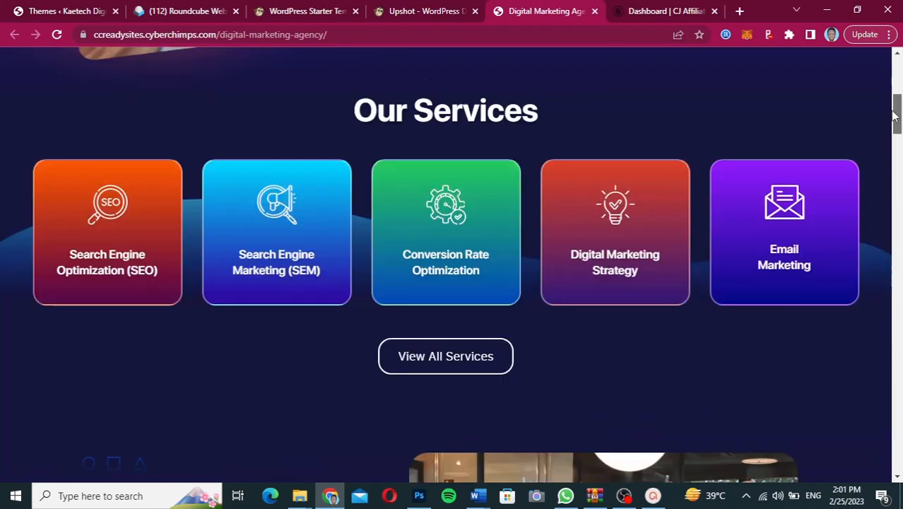
{"action": "left_click_drag", "start_coordinate": [895, 115], "coordinate": [895, 145]}
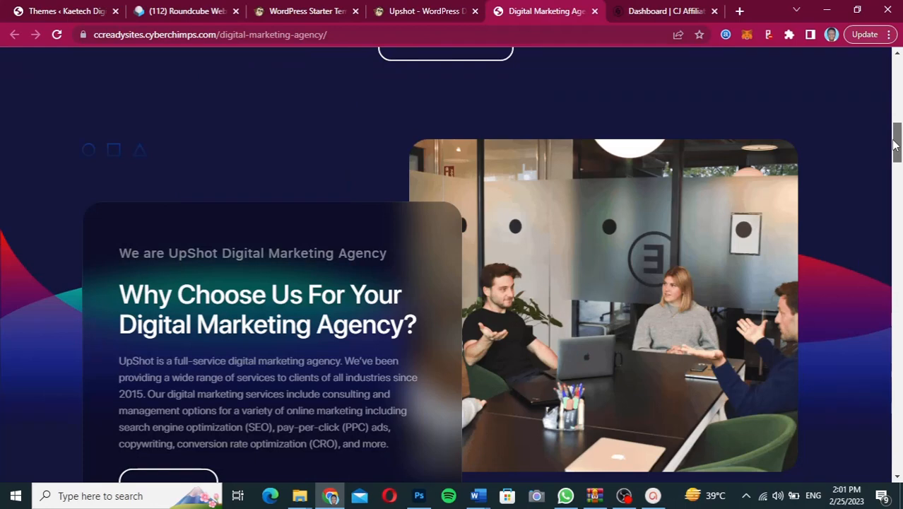
{"action": "left_click_drag", "start_coordinate": [895, 145], "coordinate": [889, 75]}
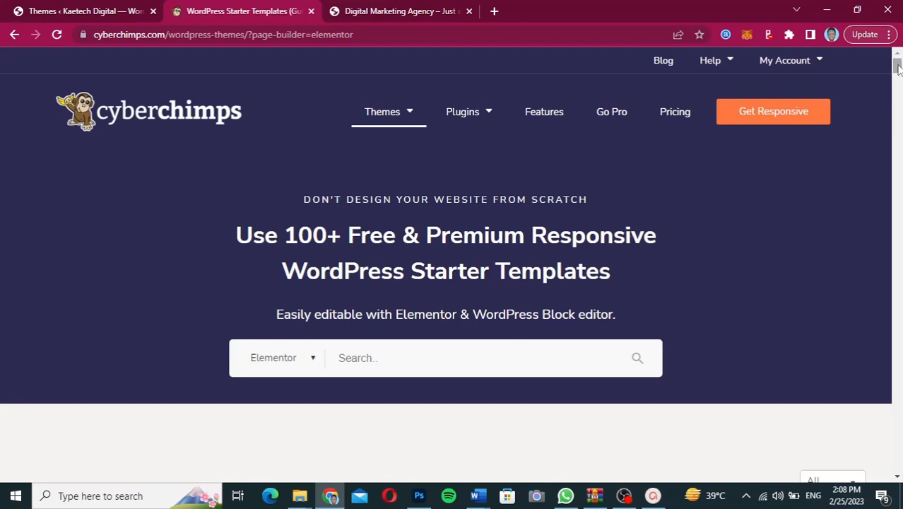
- Browse the Elementor starter templates on the CyberChimps WordPress themes page
{"action": "mouse_move", "coordinate": [898, 66]}
{"action": "left_mouse_down"}
{"action": "mouse_move", "coordinate": [897, 85]}
{"action": "mouse_move", "coordinate": [897, 58]}
{"action": "left_mouse_up"}
{"action": "left_click_drag", "start_coordinate": [897, 59], "coordinate": [899, 107]}
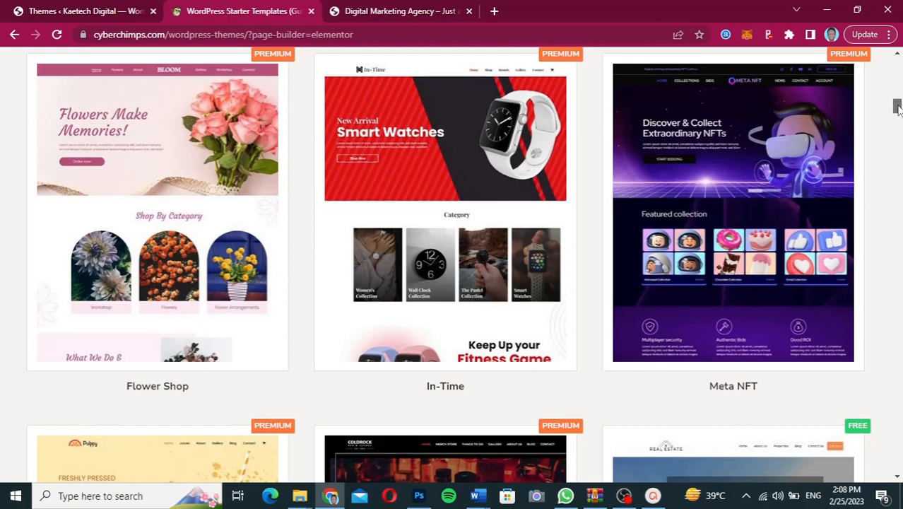
{"action": "left_click_drag", "start_coordinate": [897, 108], "coordinate": [894, 14]}
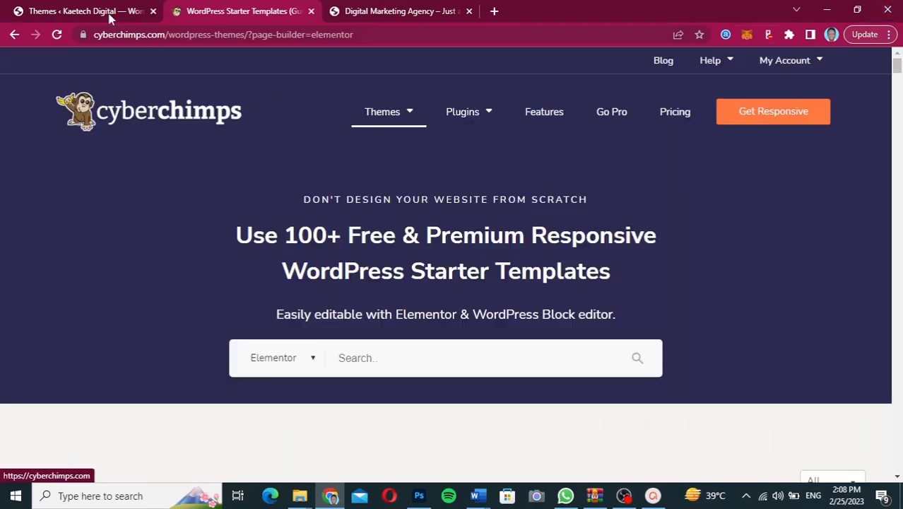
- Switch to the Kaetech Digital WordPress admin and open its dashboard
{"action": "left_click", "coordinate": [90, 11]}
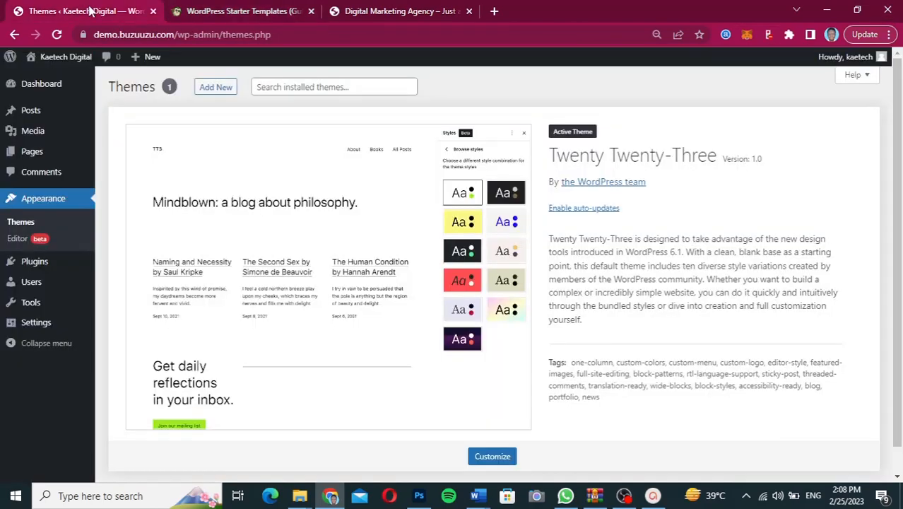
{"action": "left_click", "coordinate": [29, 83]}
{"action": "left_click", "coordinate": [45, 85]}
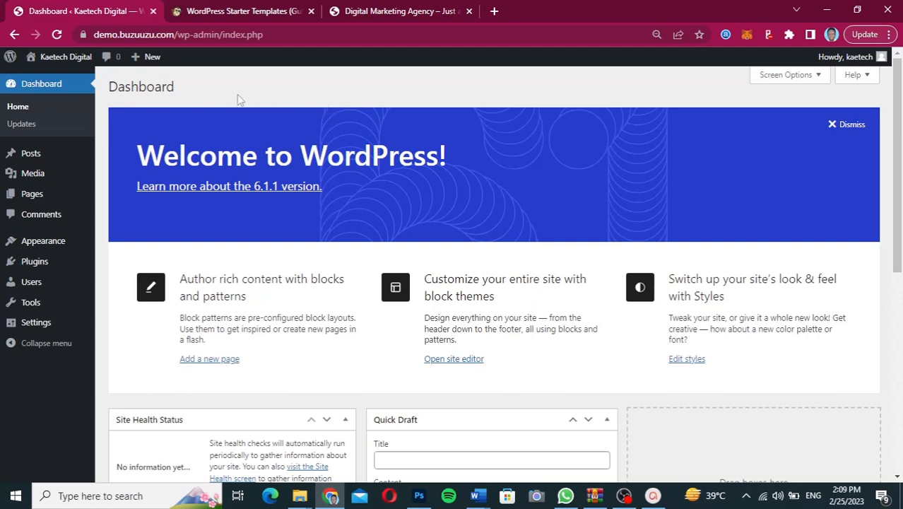
- Search for "responsive" among new themes, install and activate the Responsive theme, and add its Responsive Starter Templates plugin
{"action": "mouse_move", "coordinate": [9, 247]}
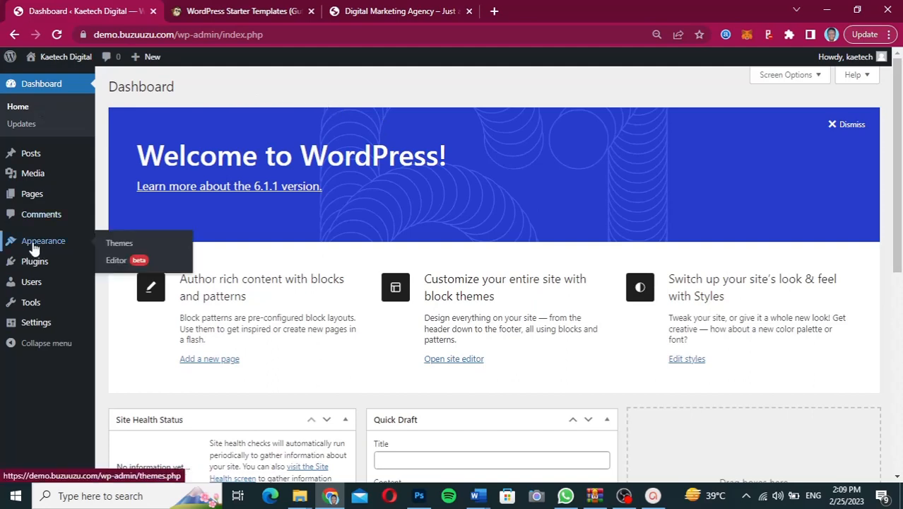
{"action": "left_click", "coordinate": [120, 246]}
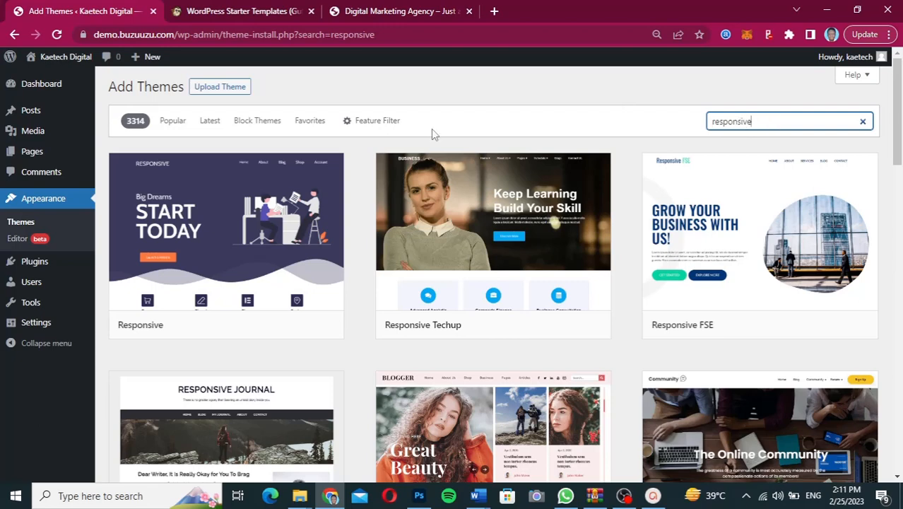
{"action": "mouse_move", "coordinate": [183, 261]}
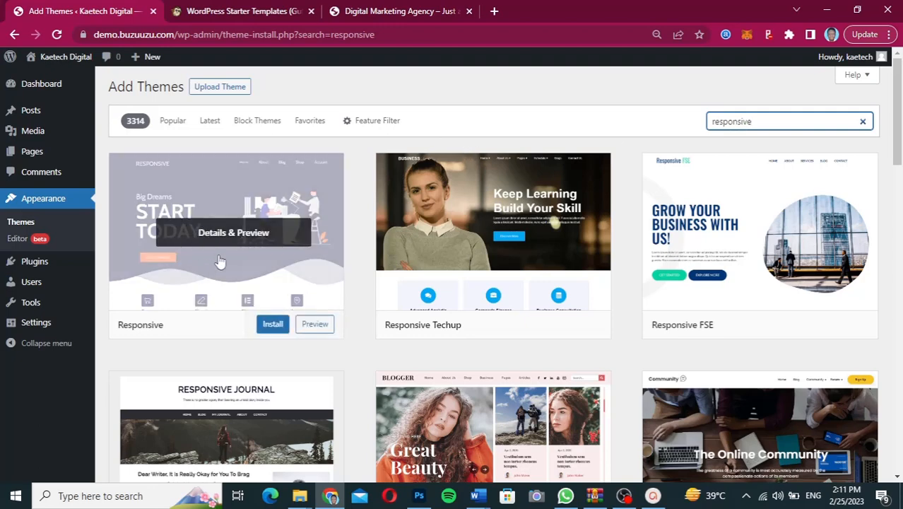
{"action": "left_click", "coordinate": [276, 329]}
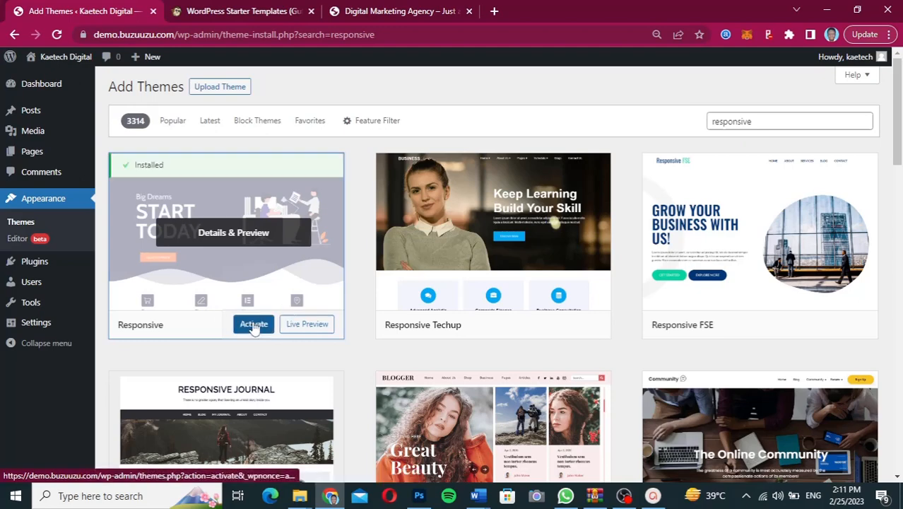
{"action": "left_click", "coordinate": [253, 325]}
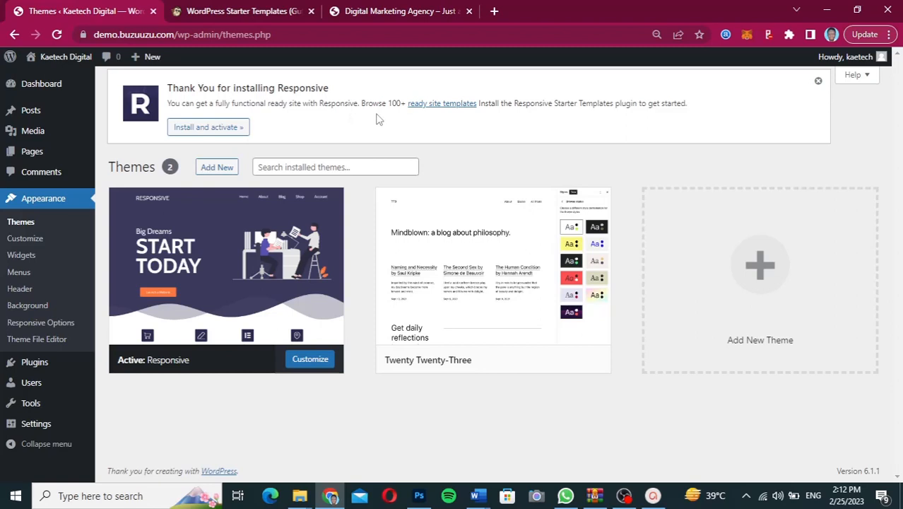
{"action": "left_click", "coordinate": [203, 131]}
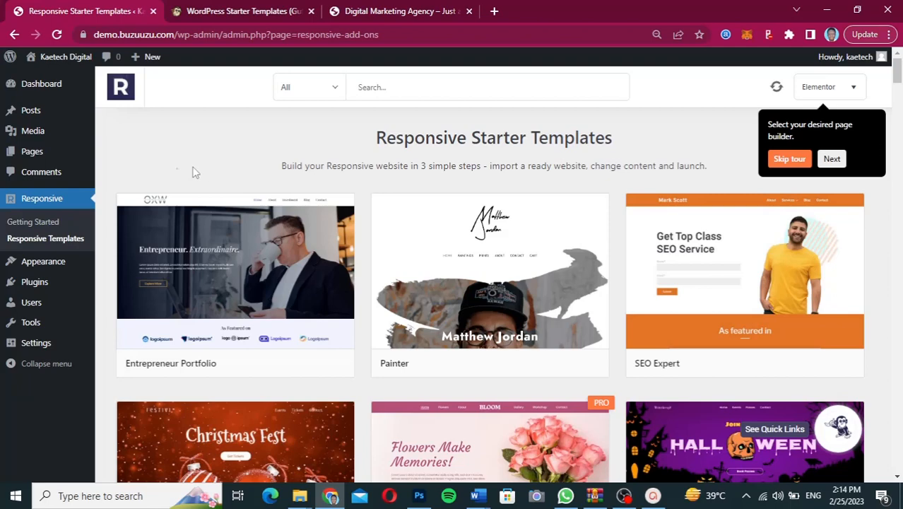
- Look through the Responsive Starter Templates library for the Digital Marketing Agency template
{"action": "mouse_move", "coordinate": [26, 287]}
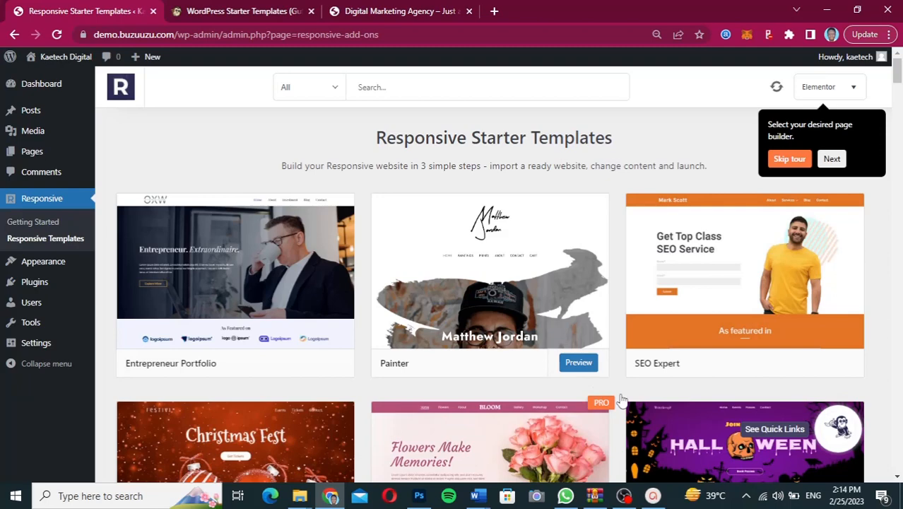
{"action": "scroll", "coordinate": [620, 400], "scroll_direction": "down", "scroll_amount": 7}
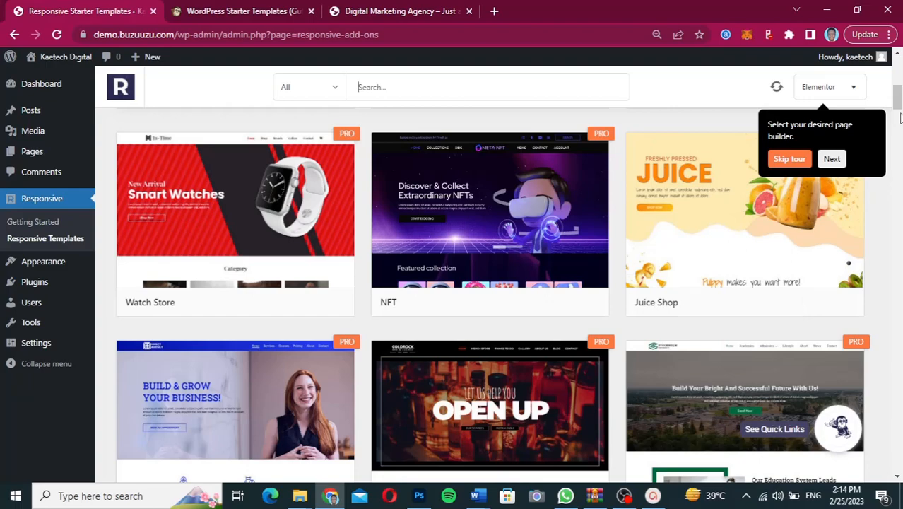
{"action": "left_click_drag", "start_coordinate": [900, 118], "coordinate": [900, 141]}
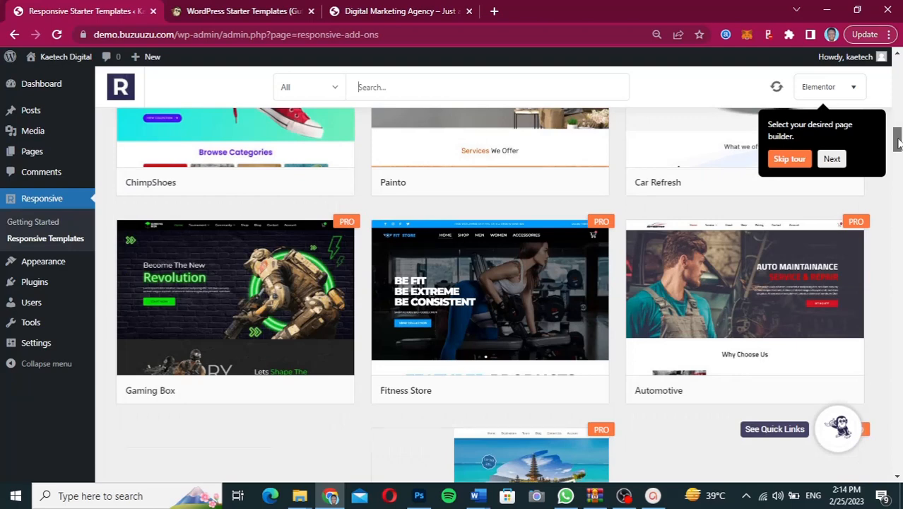
{"action": "left_click_drag", "start_coordinate": [899, 143], "coordinate": [900, 178]}
{"action": "scroll", "coordinate": [539, 192], "scroll_direction": "down", "scroll_amount": 3}
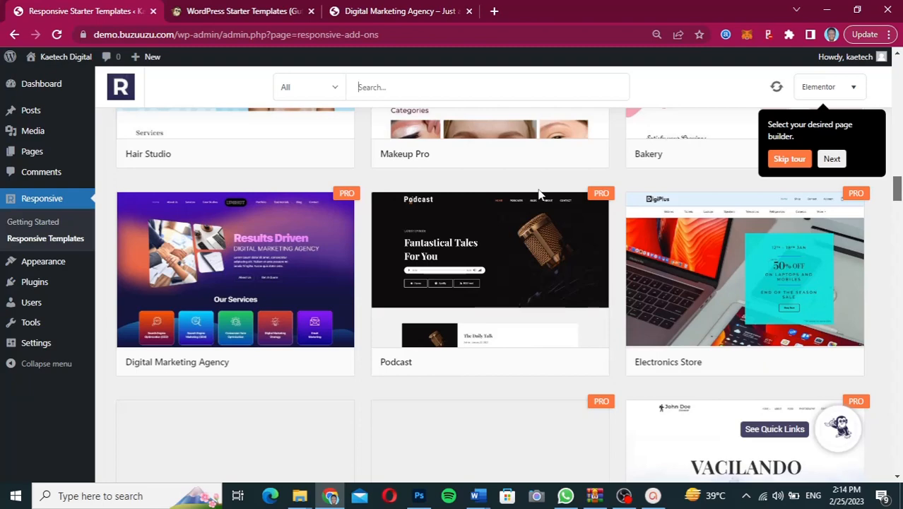
- Open the WordPress page for adding new plugins
{"action": "mouse_move", "coordinate": [240, 296]}
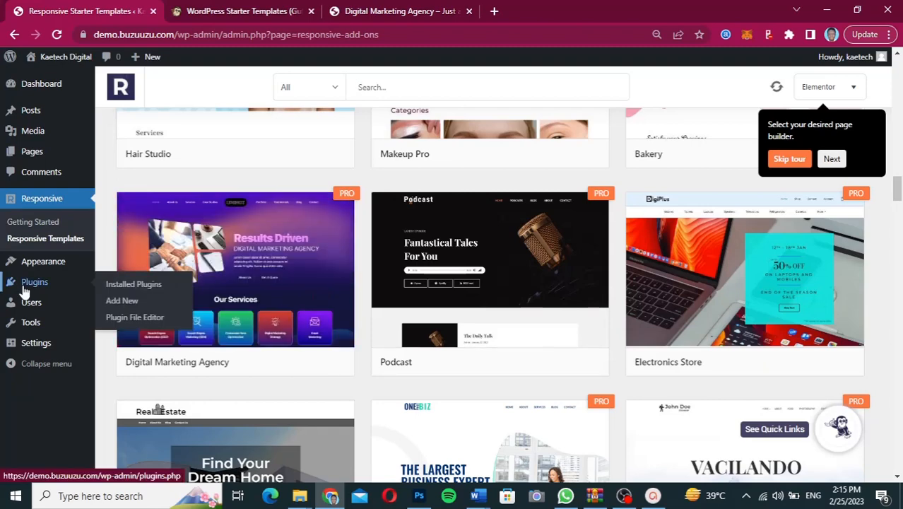
{"action": "left_click", "coordinate": [118, 303]}
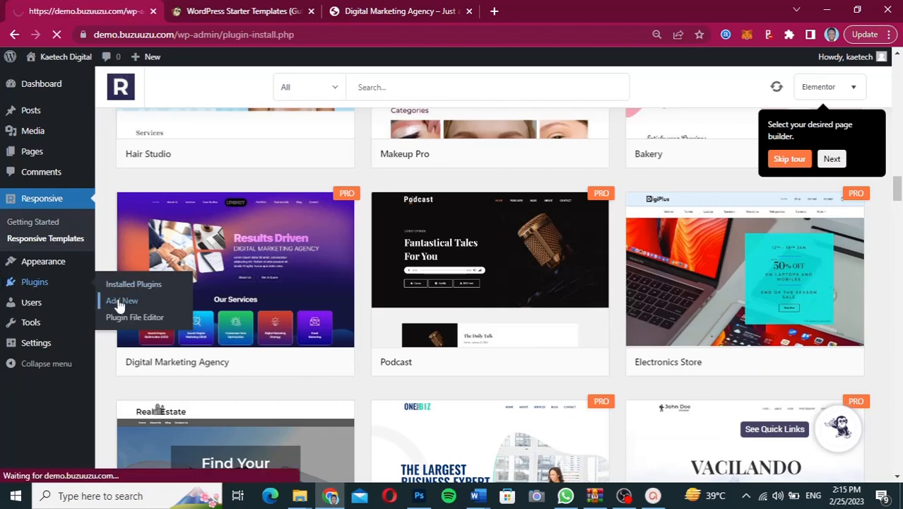
- Review the annual prices of the Personal Plan, Business Bundle and Pro Bundle on the CyberChimps pricing page
{"action": "left_click", "coordinate": [243, 12]}
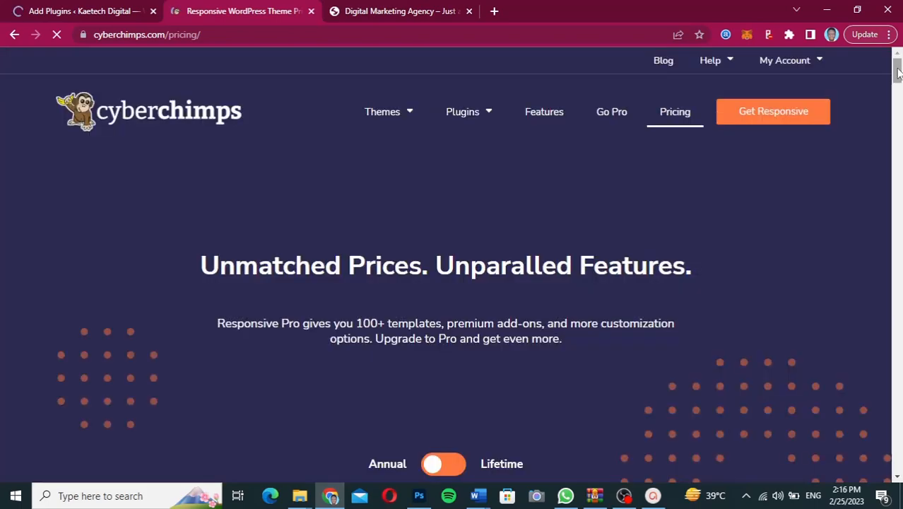
{"action": "left_click_drag", "start_coordinate": [897, 69], "coordinate": [898, 102]}
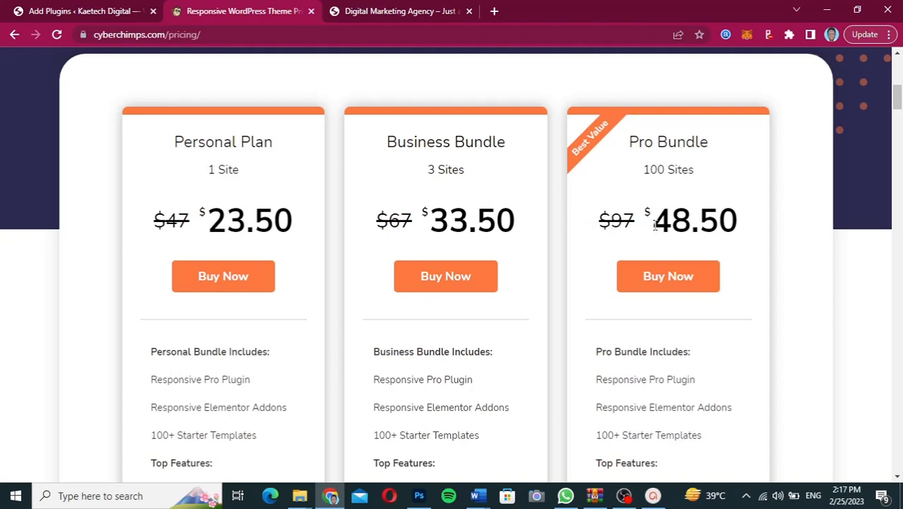
{"action": "left_click_drag", "start_coordinate": [654, 225], "coordinate": [735, 225]}
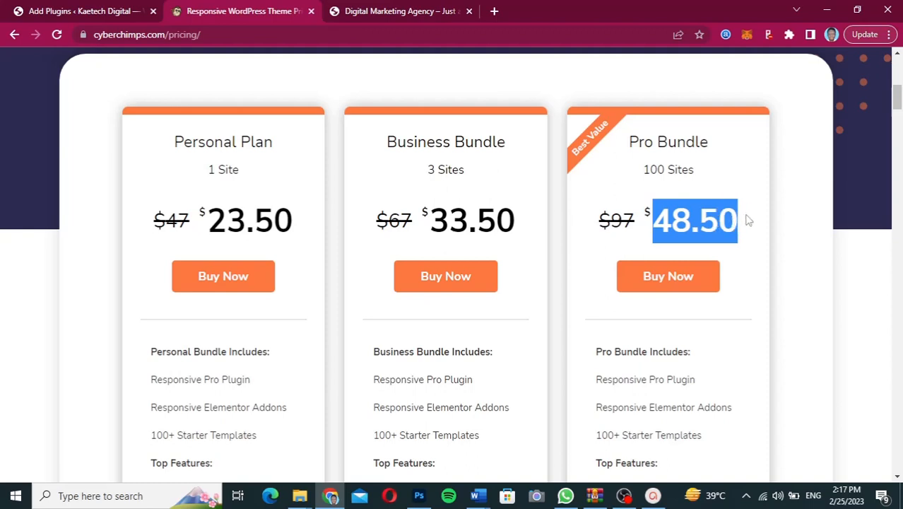
{"action": "left_click", "coordinate": [769, 185]}
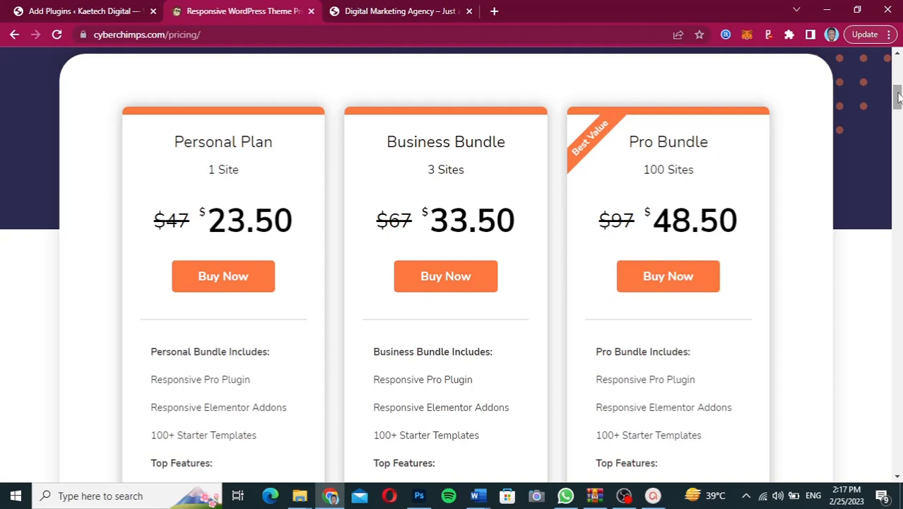
{"action": "scroll", "coordinate": [897, 97], "scroll_direction": "up", "scroll_amount": 3}
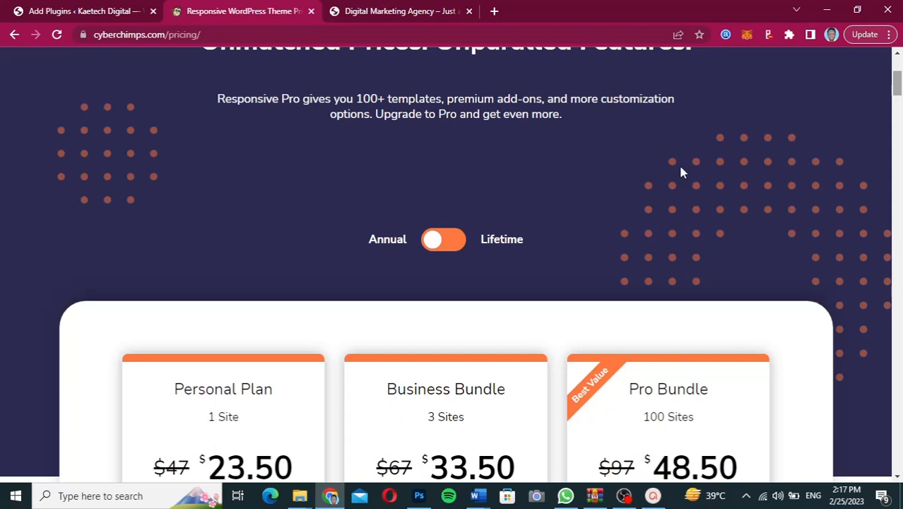
- Switch the CyberChimps pricing to Lifetime and compare the three plans' prices
{"action": "left_click", "coordinate": [452, 245]}
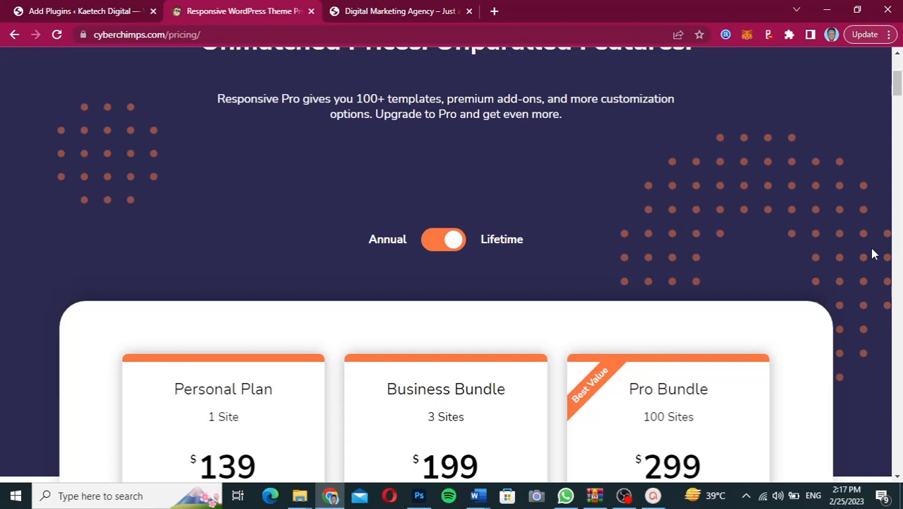
{"action": "left_click_drag", "start_coordinate": [898, 82], "coordinate": [897, 101]}
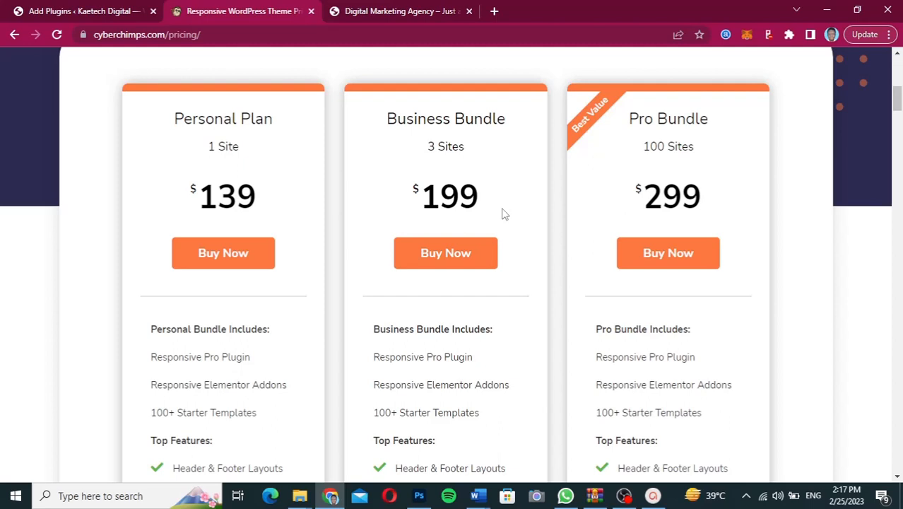
{"action": "mouse_move", "coordinate": [897, 106]}
{"action": "left_mouse_down"}
{"action": "mouse_move", "coordinate": [897, 86]}
{"action": "mouse_move", "coordinate": [897, 132]}
{"action": "mouse_move", "coordinate": [898, 105]}
{"action": "left_mouse_up"}
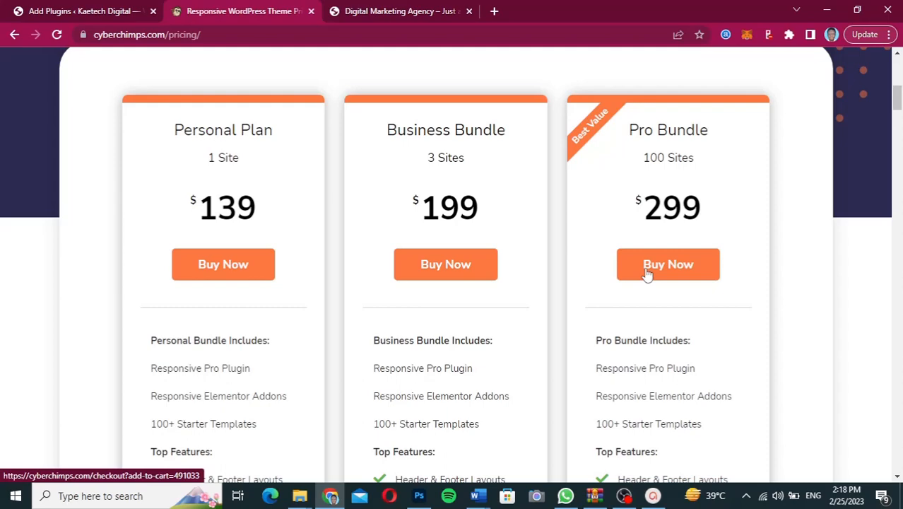
- Upload responsive-addons-pro (1).zip from the Responsive folder in Downloads as a new WordPress plugin, then install and activate it
{"action": "left_click", "coordinate": [97, 15]}
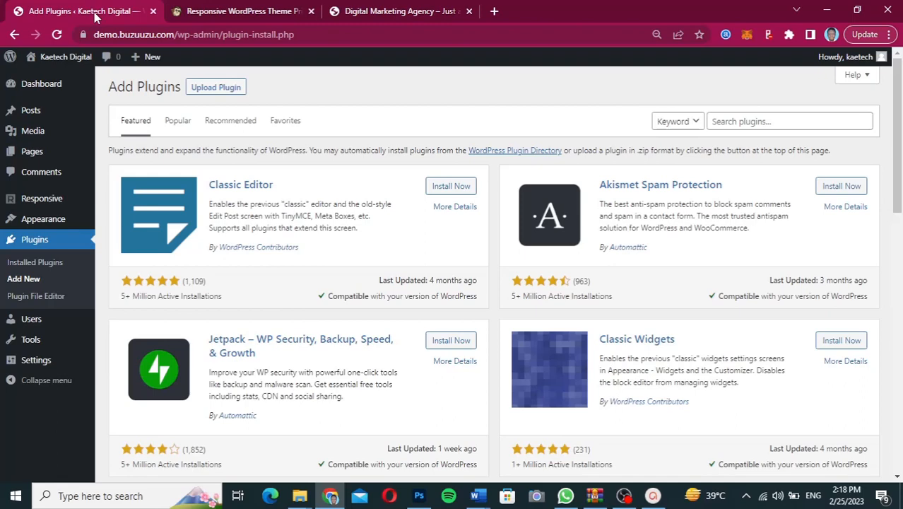
{"action": "left_click", "coordinate": [219, 89]}
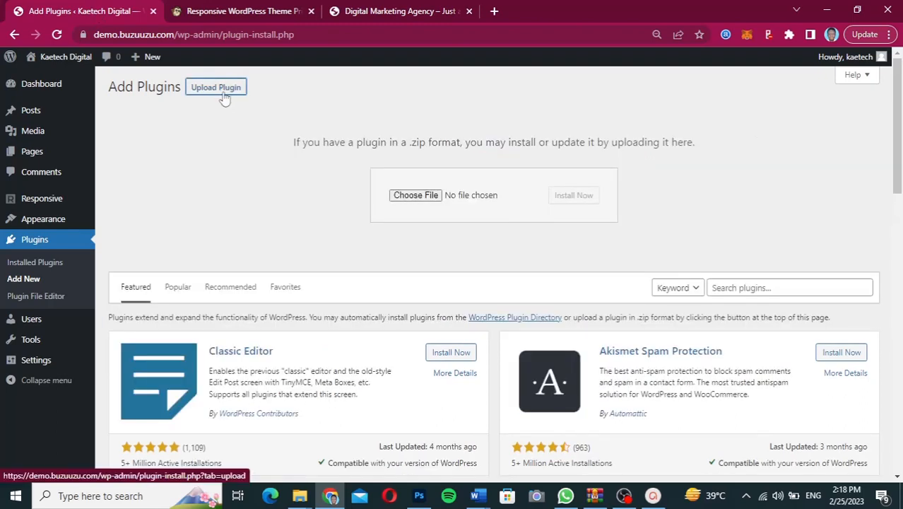
{"action": "left_click", "coordinate": [413, 197]}
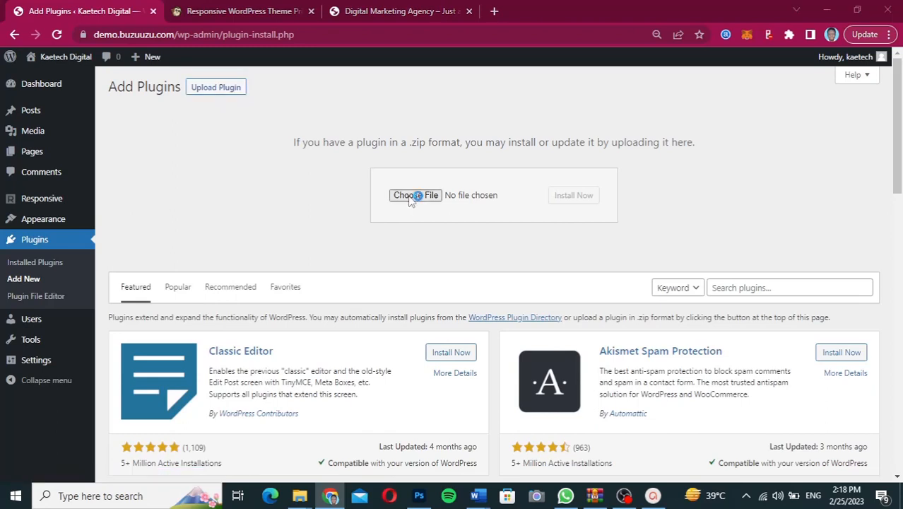
{"action": "left_click", "coordinate": [410, 198]}
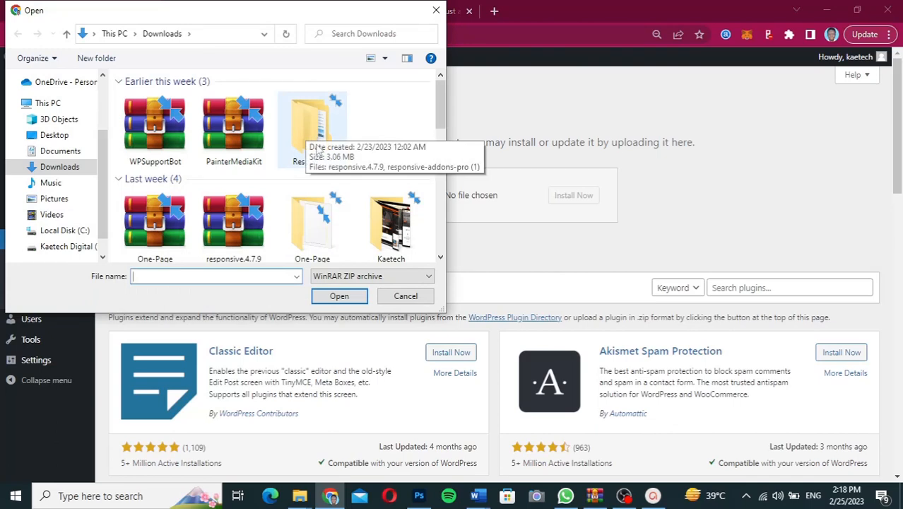
{"action": "left_click", "coordinate": [311, 122]}
{"action": "double_click", "coordinate": [311, 122]}
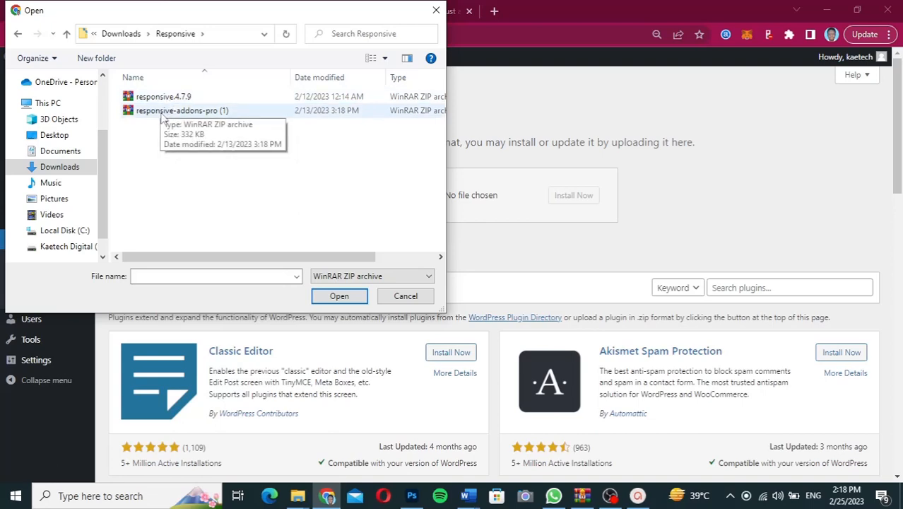
{"action": "left_click", "coordinate": [162, 113]}
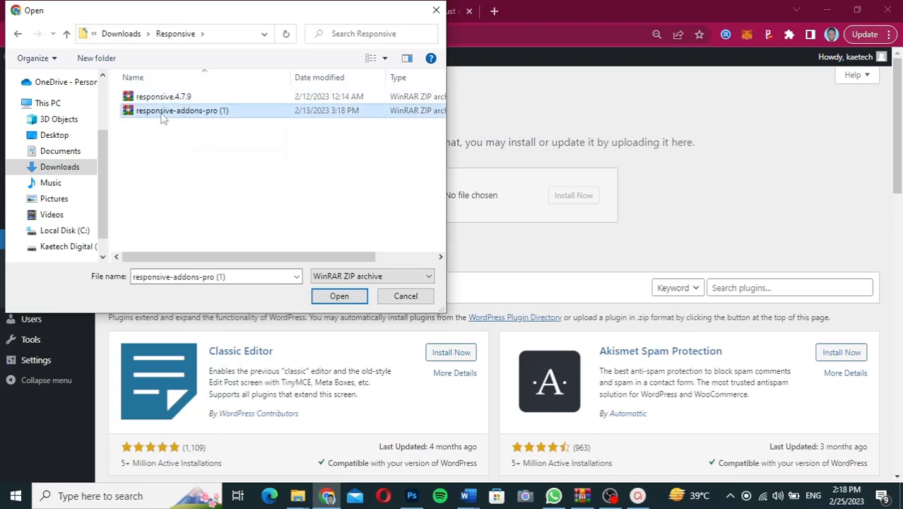
{"action": "left_click", "coordinate": [337, 297]}
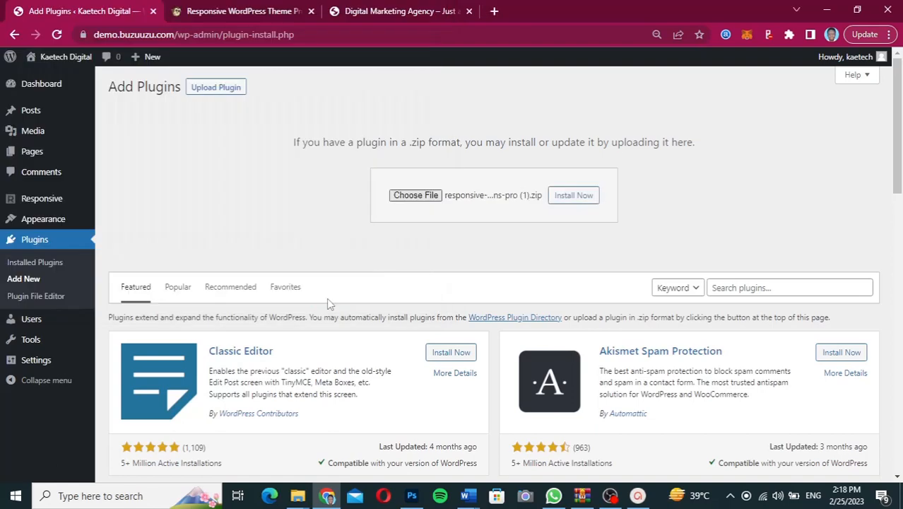
{"action": "left_click", "coordinate": [572, 200]}
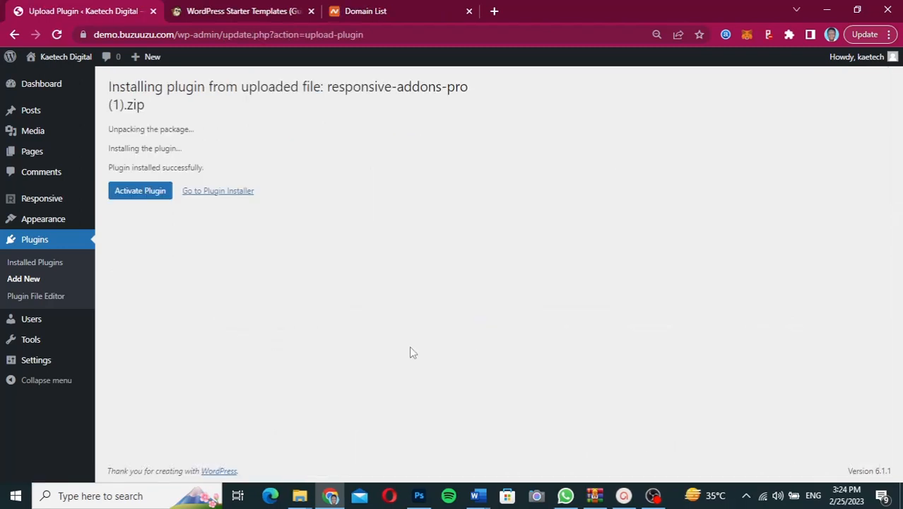
{"action": "left_click", "coordinate": [142, 196]}
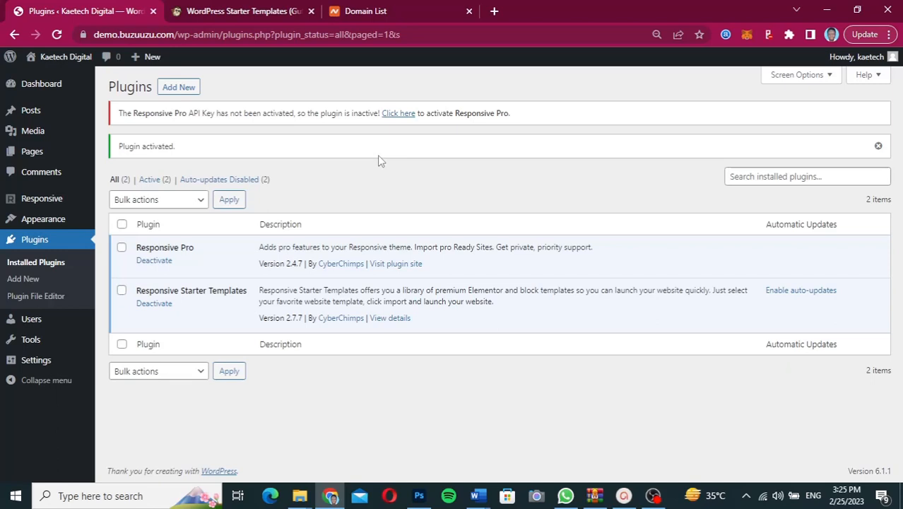
- Activate the Responsive Pro plugin by entering its API key and product ID and saving the changes
{"action": "left_click", "coordinate": [399, 114]}
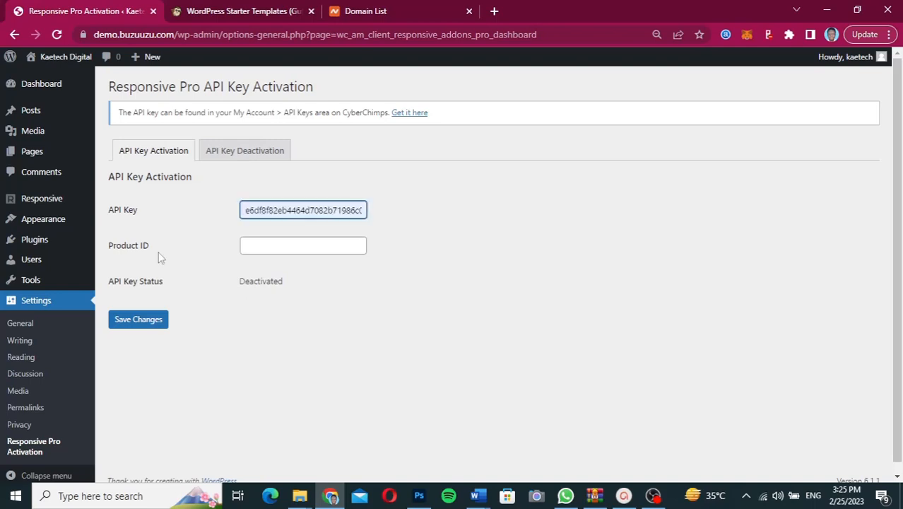
{"action": "left_click", "coordinate": [263, 245]}
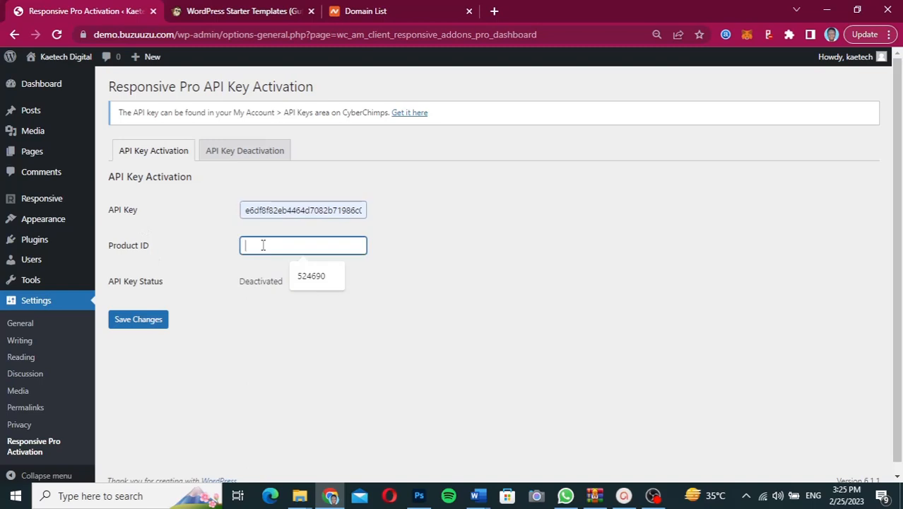
{"action": "left_click", "coordinate": [306, 276]}
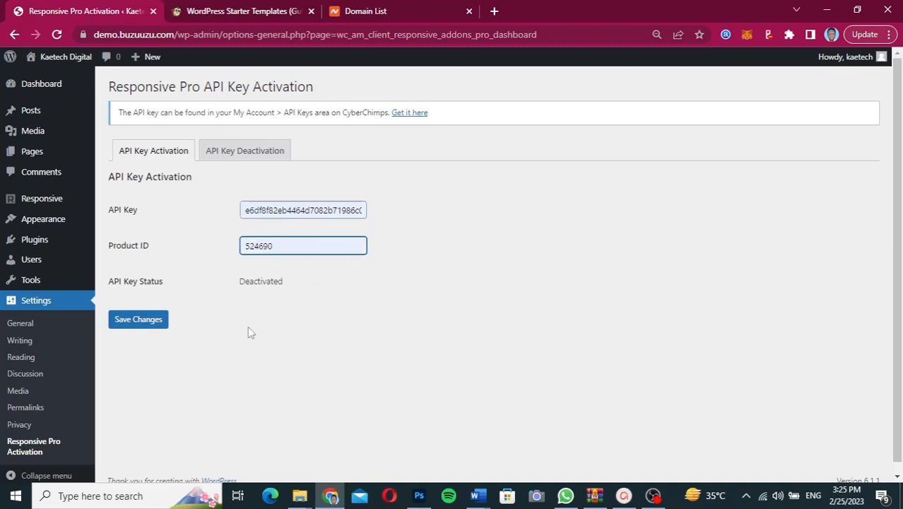
{"action": "left_click", "coordinate": [138, 319]}
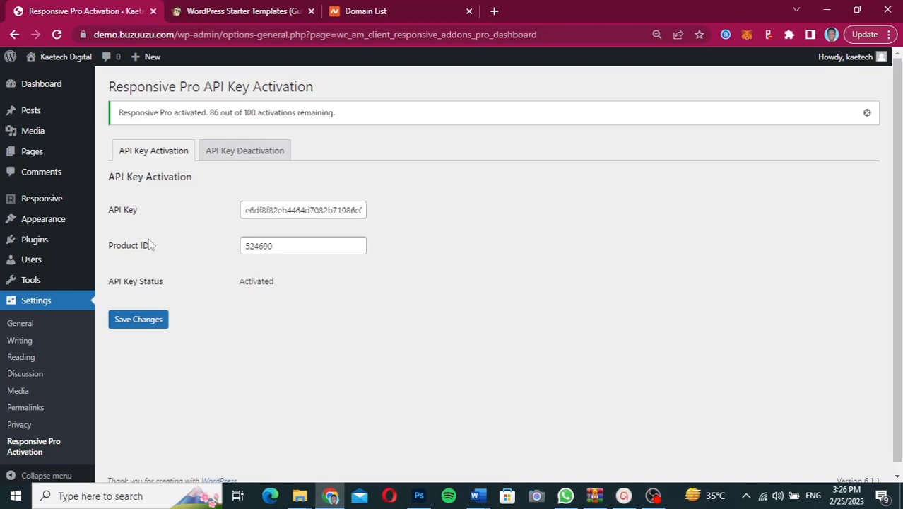
- Open the Responsive Templates library, skip its tour and choose Elementor as the page builder
{"action": "mouse_move", "coordinate": [42, 285]}
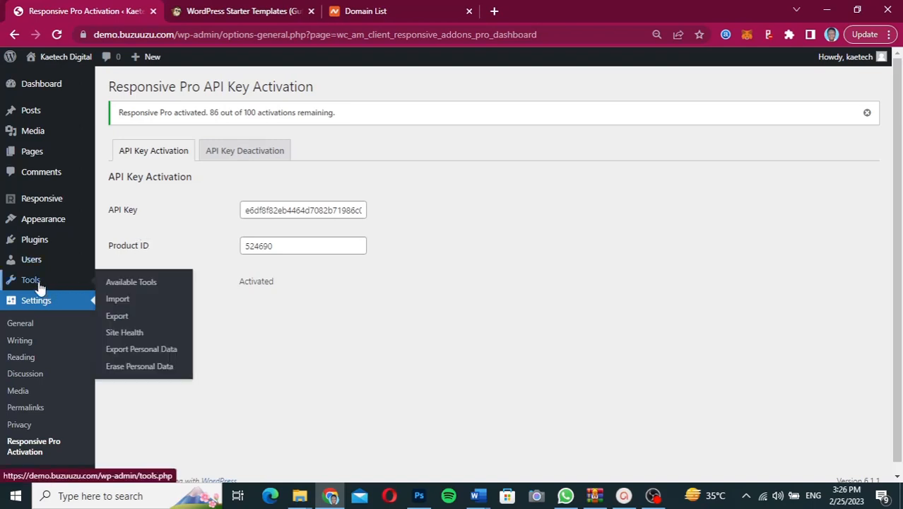
{"action": "mouse_move", "coordinate": [45, 203]}
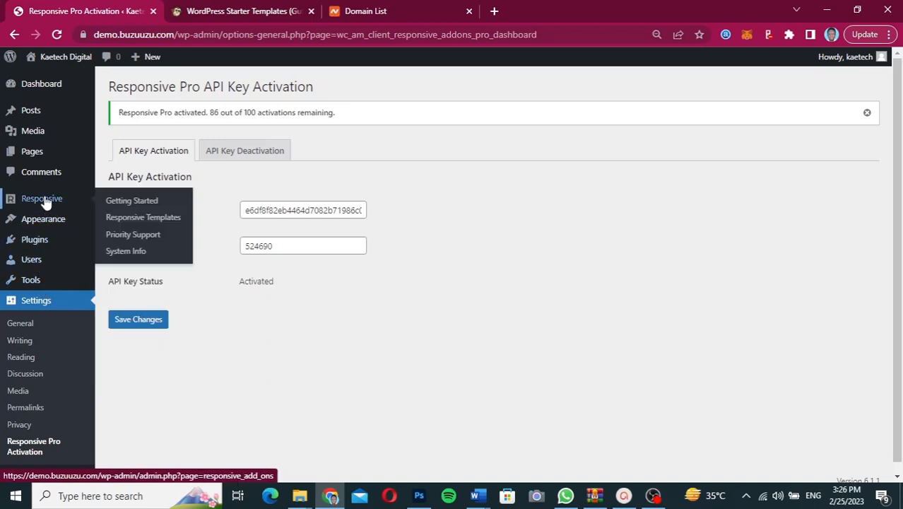
{"action": "left_click", "coordinate": [157, 223]}
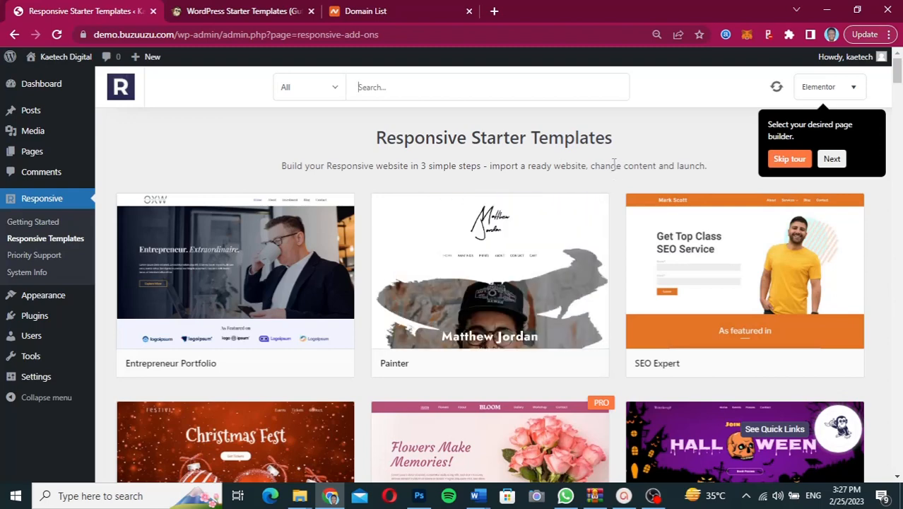
{"action": "left_click", "coordinate": [790, 158]}
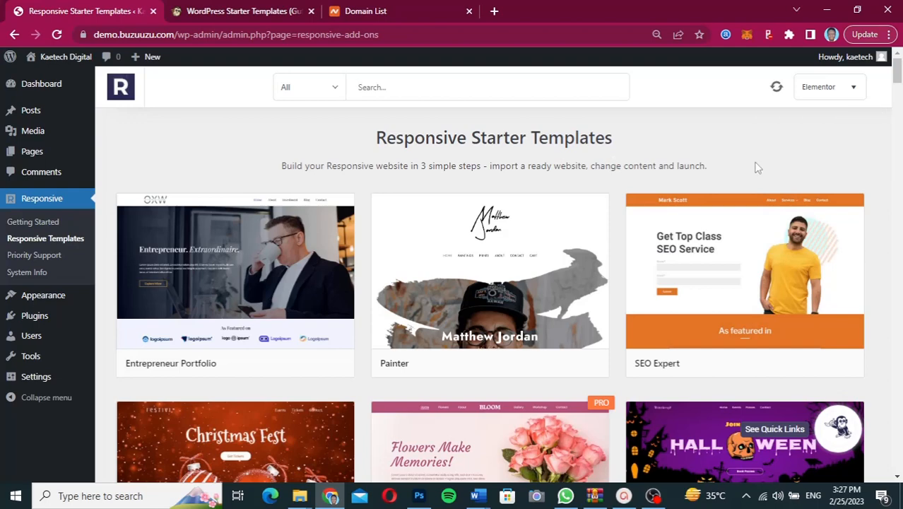
{"action": "left_click", "coordinate": [838, 94]}
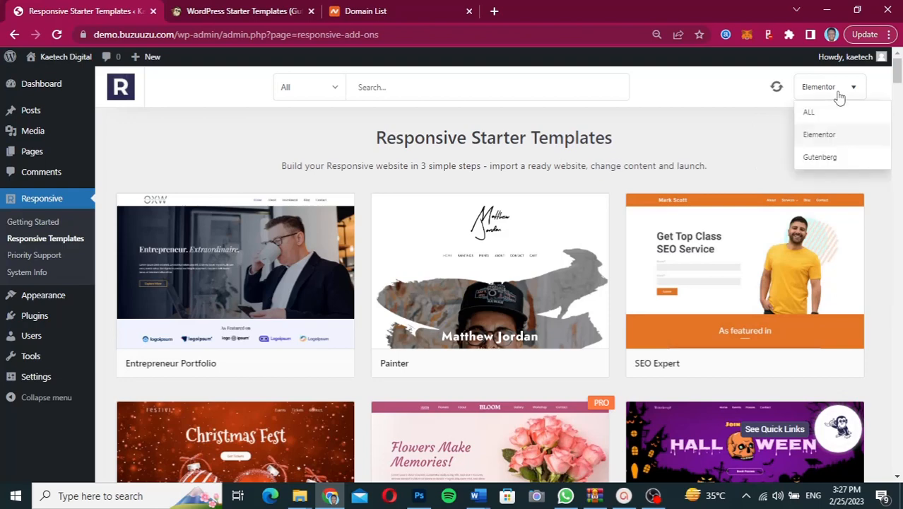
{"action": "left_click", "coordinate": [820, 135]}
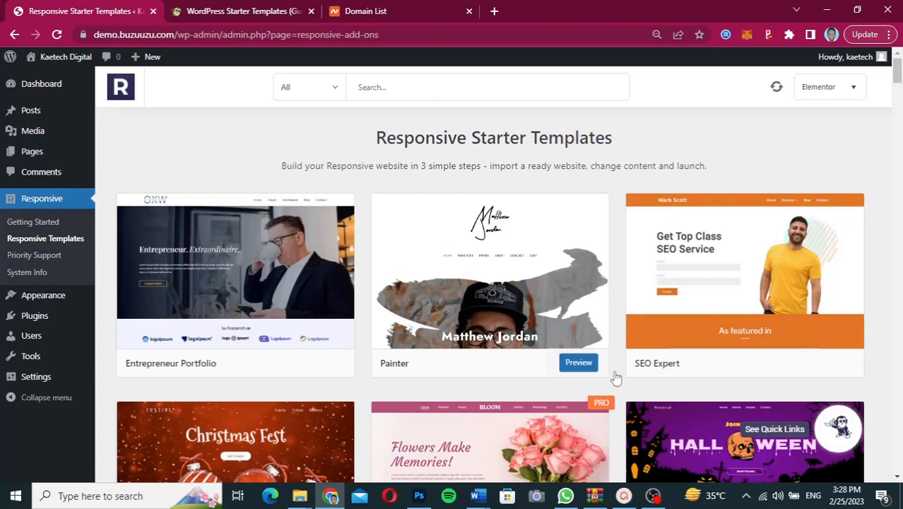
- Find the Digital Marketing Agency template in the library and look through its preview
{"action": "scroll", "coordinate": [616, 379], "scroll_direction": "down", "scroll_amount": 5}
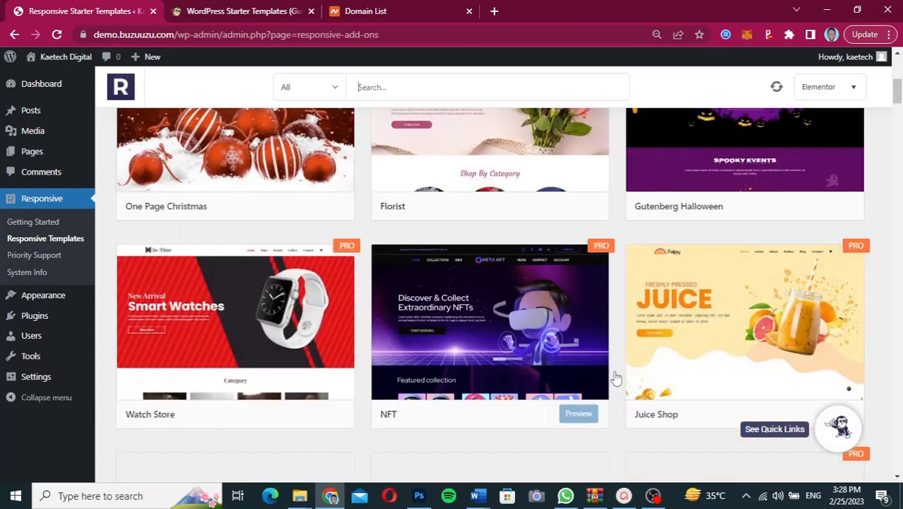
{"action": "scroll", "coordinate": [616, 379], "scroll_direction": "down", "scroll_amount": 2}
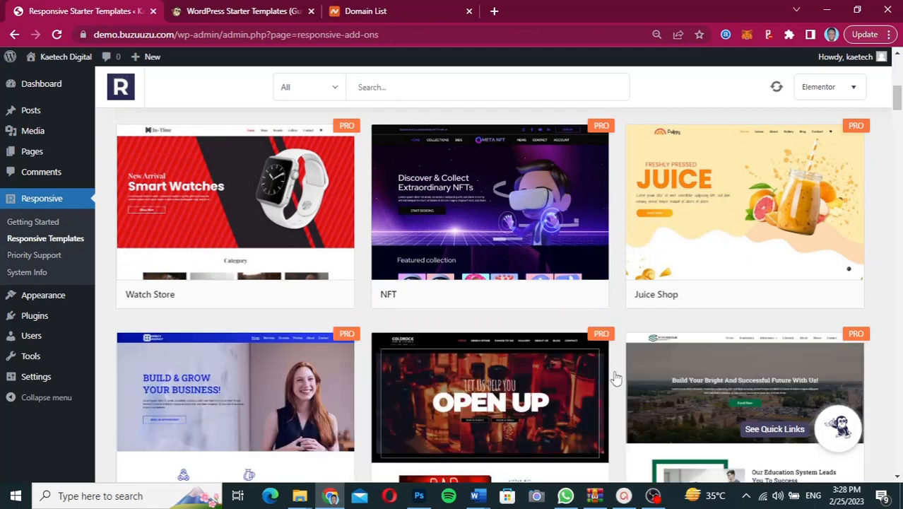
{"action": "mouse_move", "coordinate": [540, 238]}
{"action": "scroll", "coordinate": [616, 386], "scroll_direction": "down", "scroll_amount": 3}
{"action": "scroll", "coordinate": [616, 386], "scroll_direction": "down", "scroll_amount": 2}
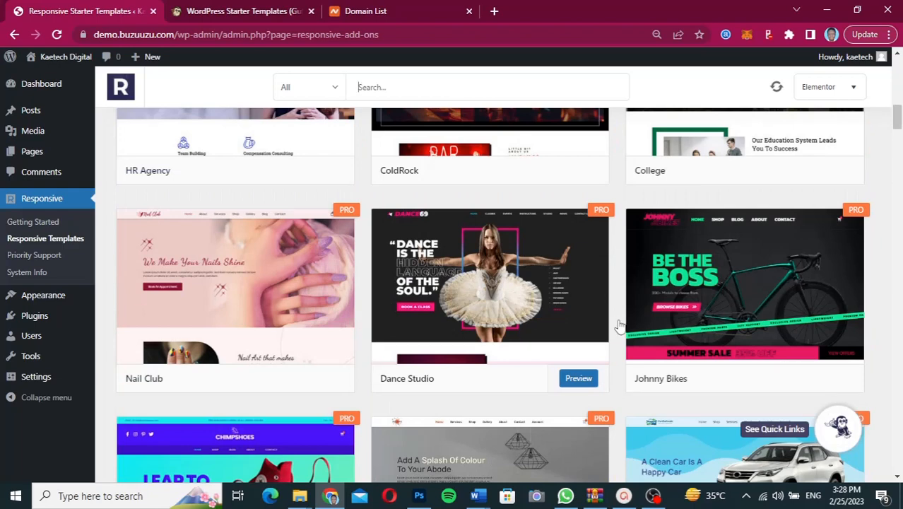
{"action": "scroll", "coordinate": [619, 325], "scroll_direction": "down", "scroll_amount": 2}
{"action": "scroll", "coordinate": [618, 325], "scroll_direction": "down", "scroll_amount": 1}
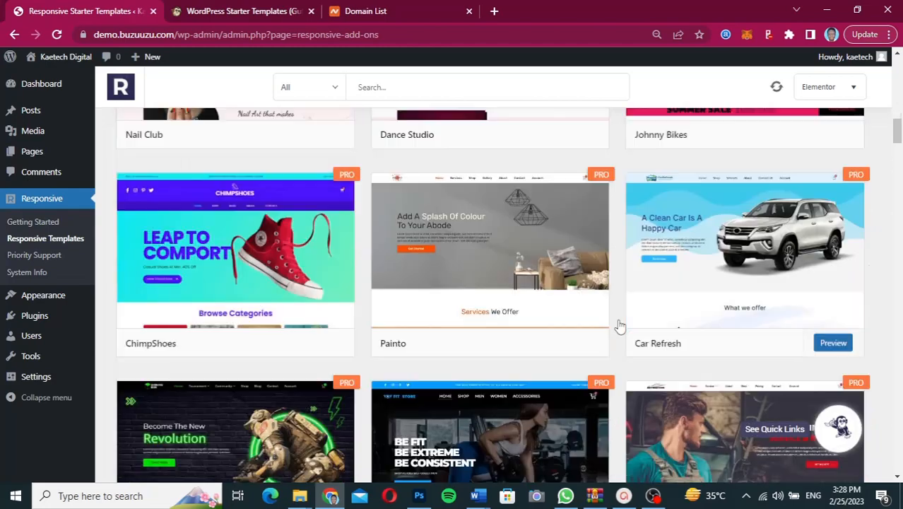
{"action": "scroll", "coordinate": [619, 325], "scroll_direction": "down", "scroll_amount": 2}
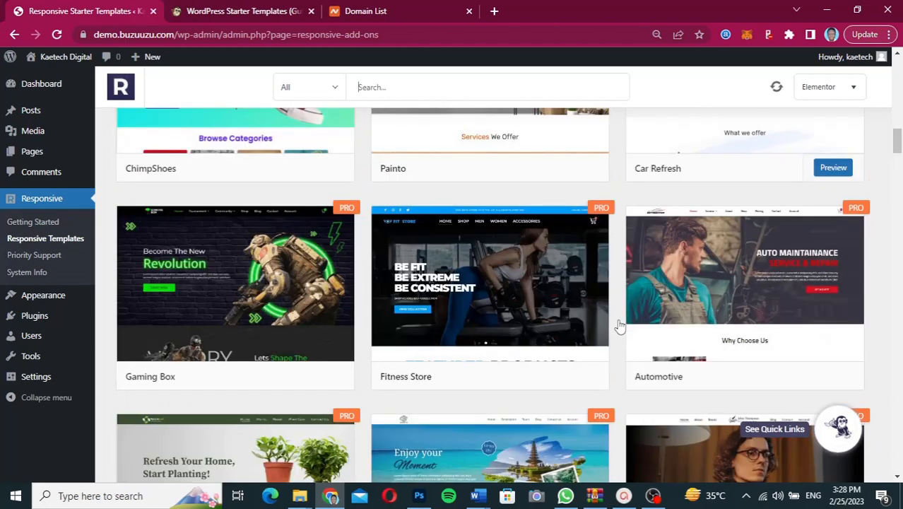
{"action": "scroll", "coordinate": [619, 325], "scroll_direction": "down", "scroll_amount": 2}
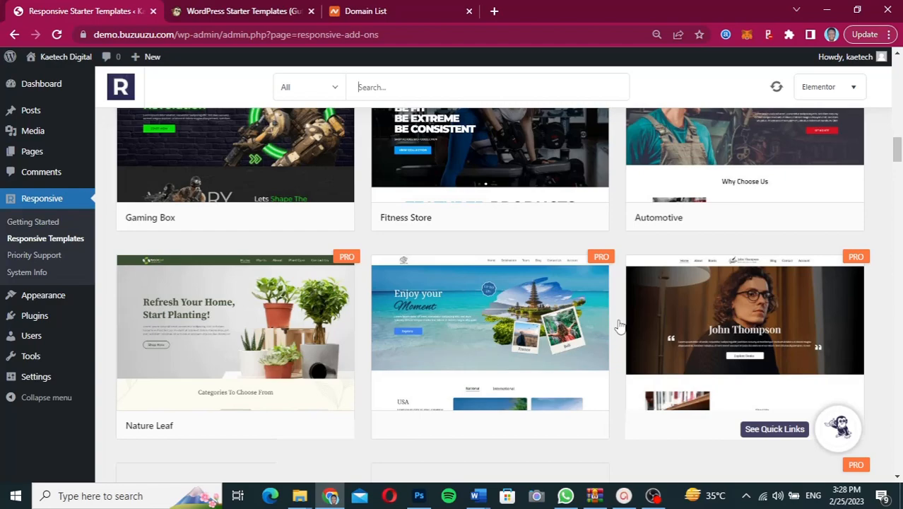
{"action": "scroll", "coordinate": [618, 325], "scroll_direction": "down", "scroll_amount": 8}
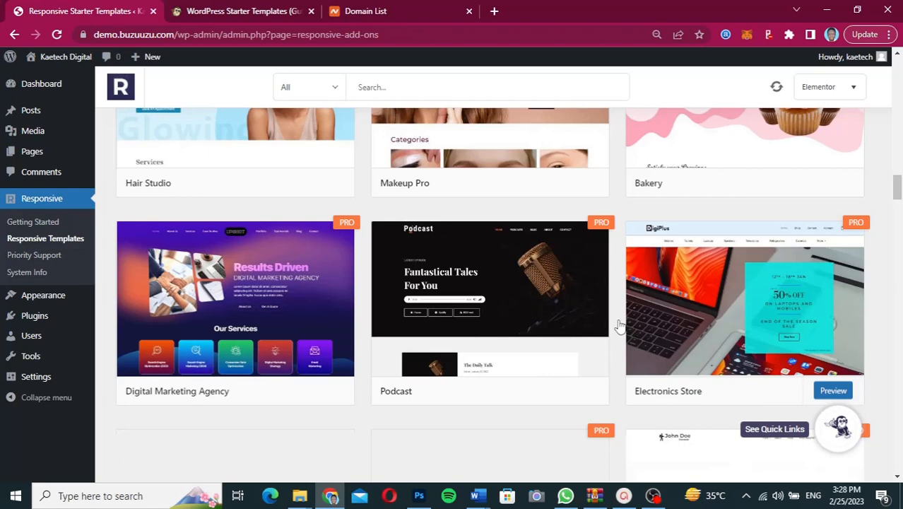
{"action": "scroll", "coordinate": [230, 333], "scroll_direction": "down", "scroll_amount": 1}
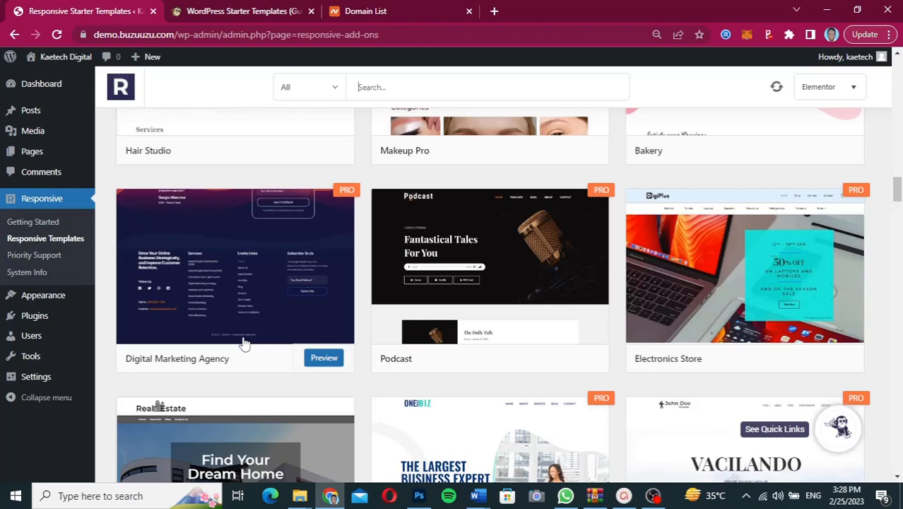
{"action": "left_click", "coordinate": [324, 359]}
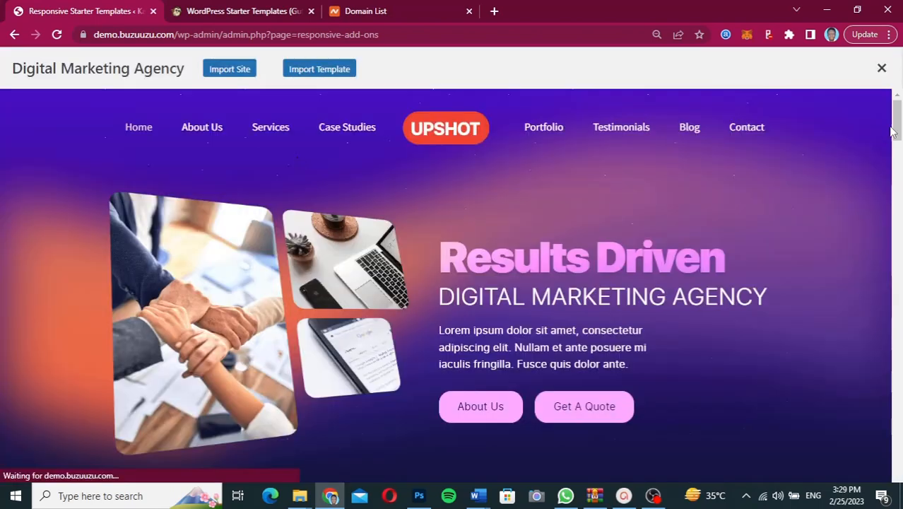
{"action": "left_click_drag", "start_coordinate": [898, 133], "coordinate": [897, 109]}
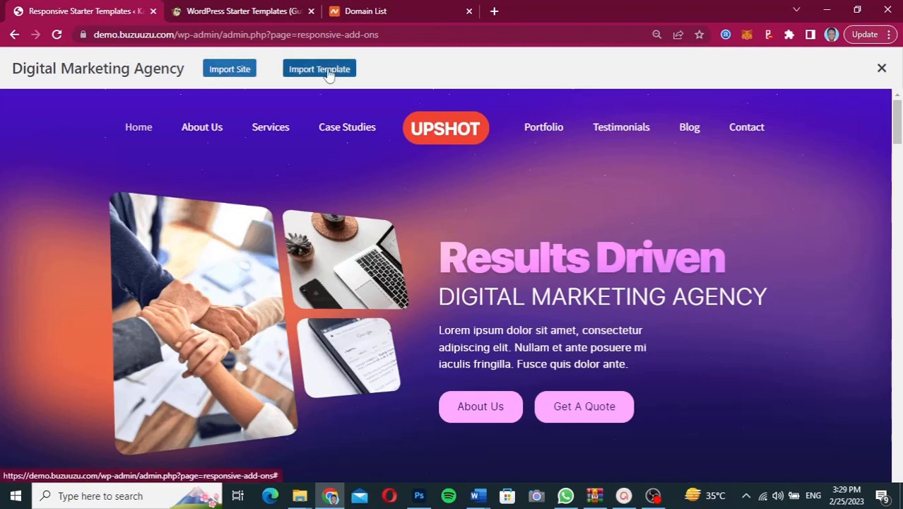
- Check the required plugins for the Digital Marketing Agency site and start the full site import with Delete Previous Import enabled
{"action": "left_click", "coordinate": [228, 70]}
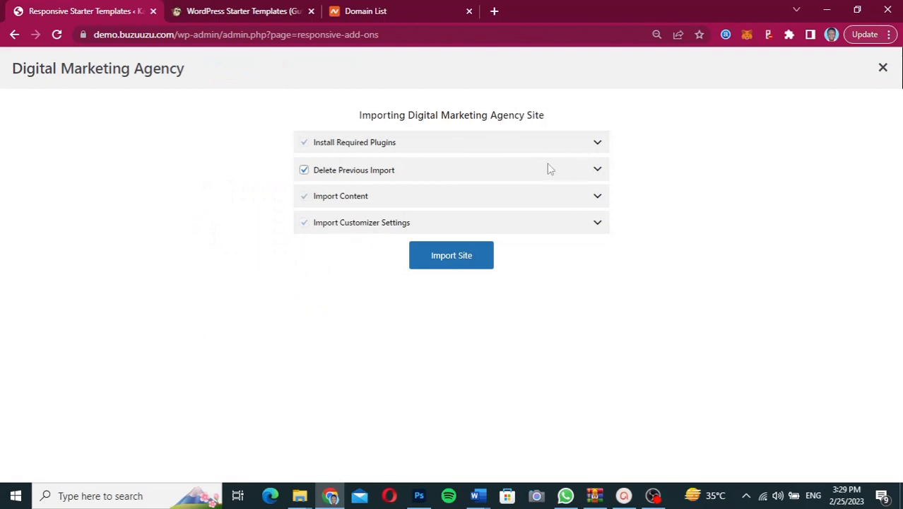
{"action": "left_click", "coordinate": [598, 143]}
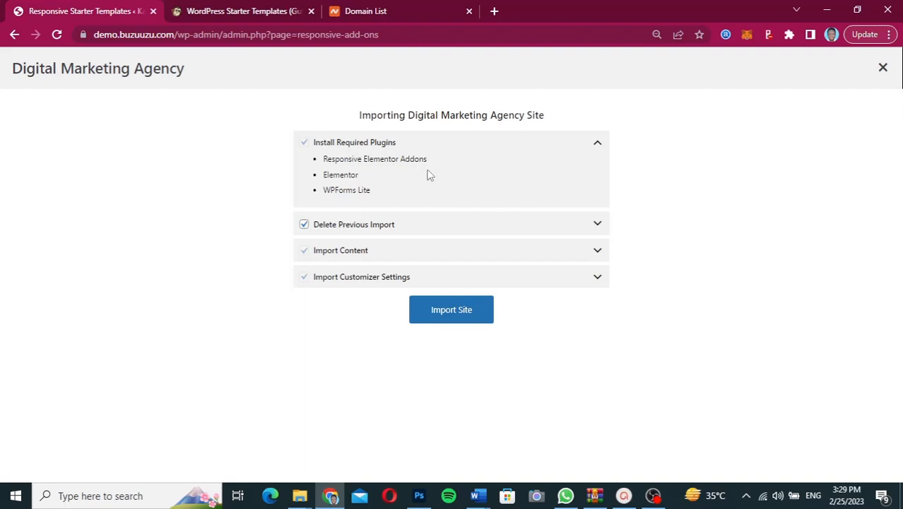
{"action": "left_click", "coordinate": [597, 143]}
{"action": "left_click", "coordinate": [440, 259]}
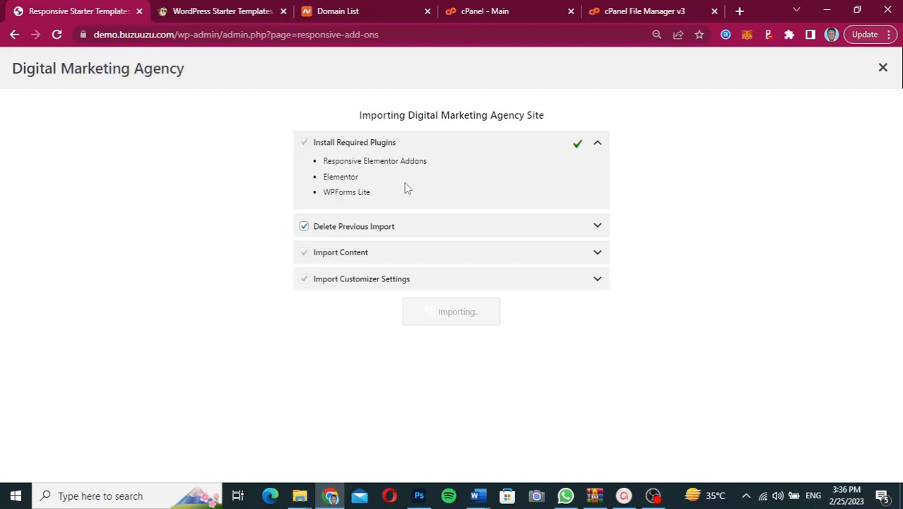
- Close the running Digital Marketing Agency import and open the list of installed plugins
{"action": "left_click", "coordinate": [883, 69]}
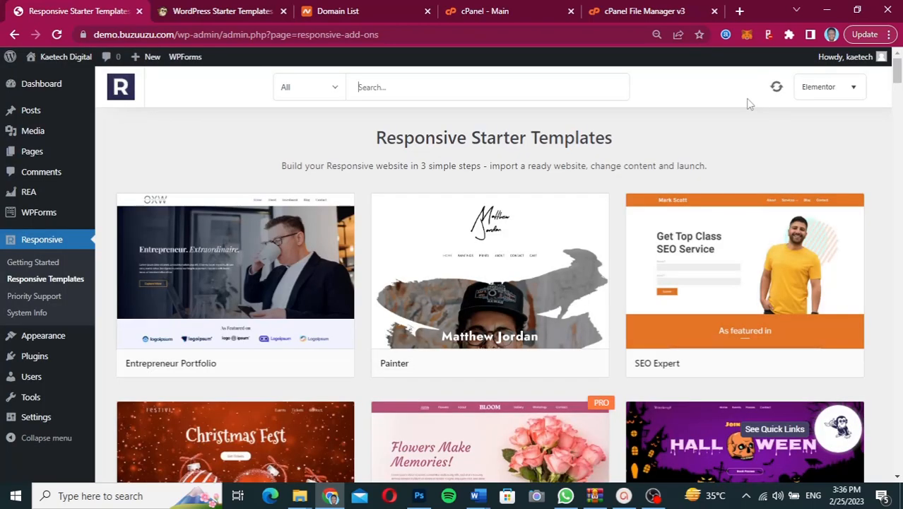
{"action": "mouse_move", "coordinate": [33, 362]}
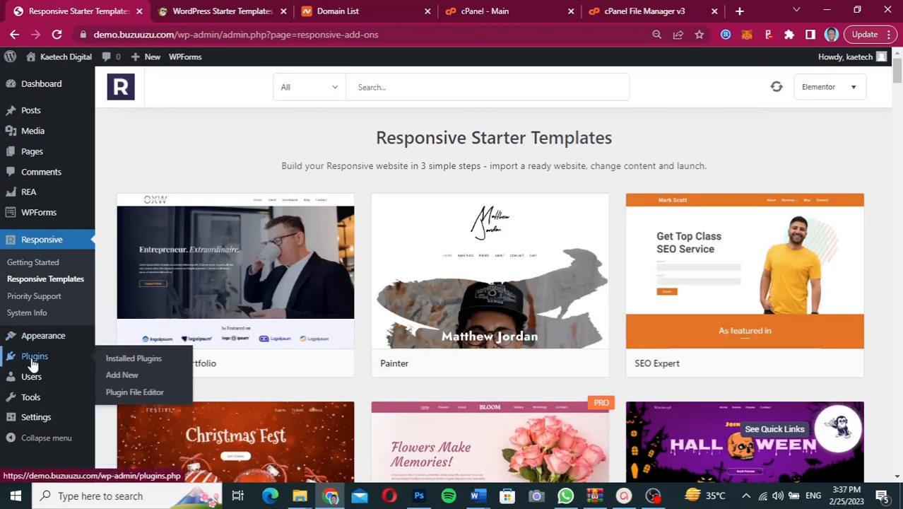
{"action": "left_click", "coordinate": [133, 359]}
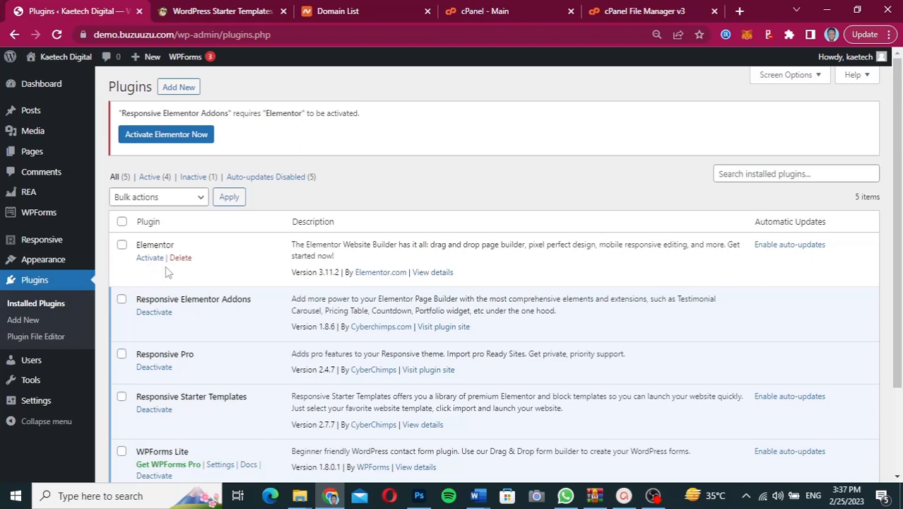
- Try to activate the installed Elementor plugin, and delete it from the site
{"action": "scroll", "coordinate": [167, 269], "scroll_direction": "down", "scroll_amount": 1}
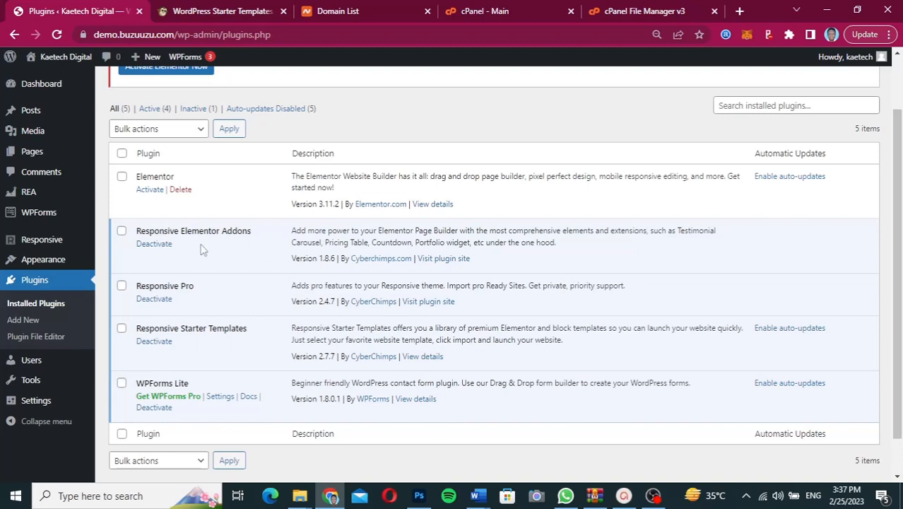
{"action": "left_click", "coordinate": [149, 190]}
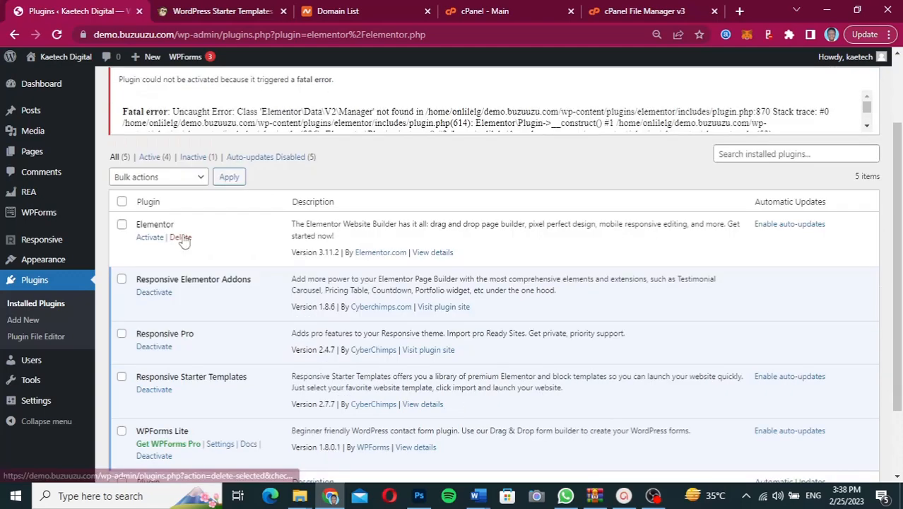
{"action": "left_click", "coordinate": [181, 238]}
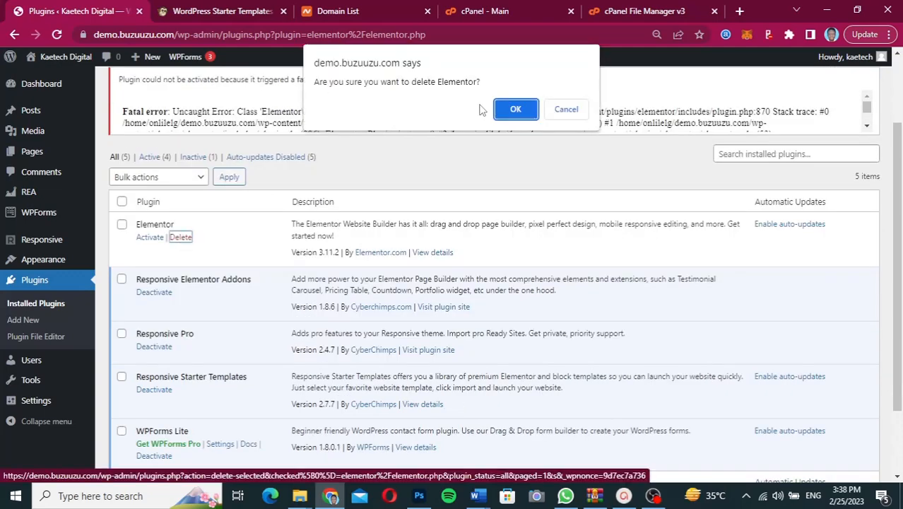
{"action": "left_click", "coordinate": [516, 110]}
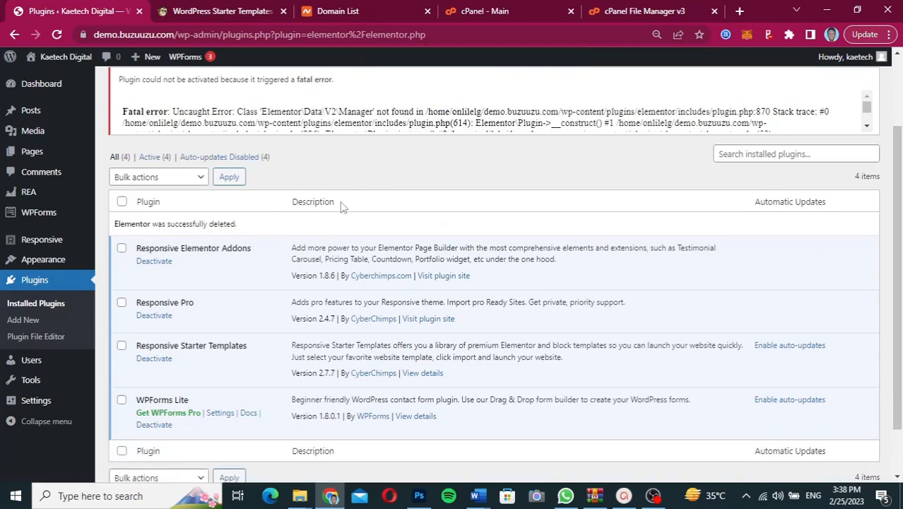
- Check the demo.buzuuzu.com wp-content/plugins folder in cPanel File Manager for a leftover elementor folder
{"action": "left_click", "coordinate": [643, 11]}
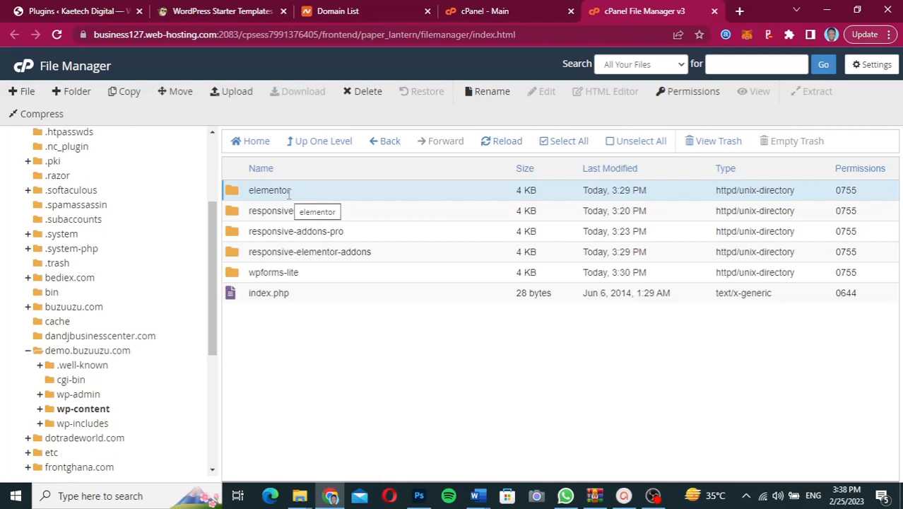
{"action": "left_click", "coordinate": [74, 408]}
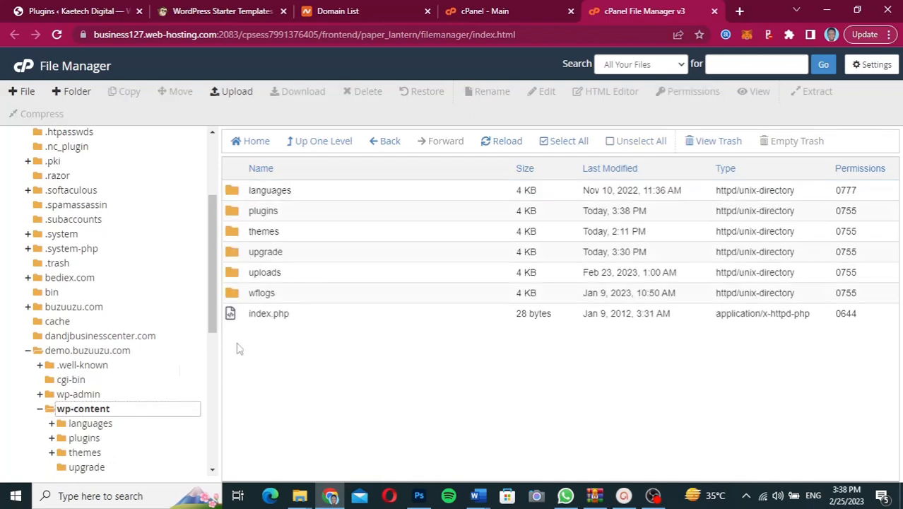
{"action": "double_click", "coordinate": [236, 216]}
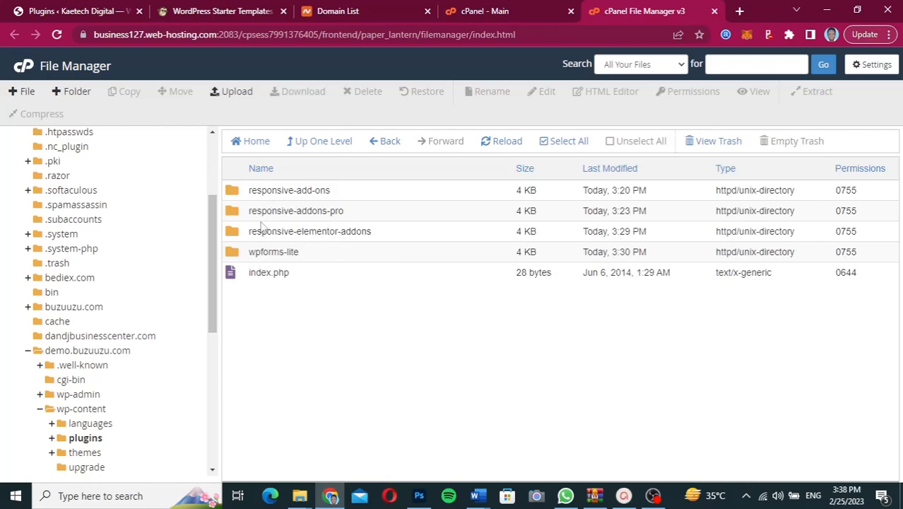
- Return to WordPress, search the plugin directory for "elementor", and install and activate Elementor Website Builder
{"action": "left_click", "coordinate": [68, 11]}
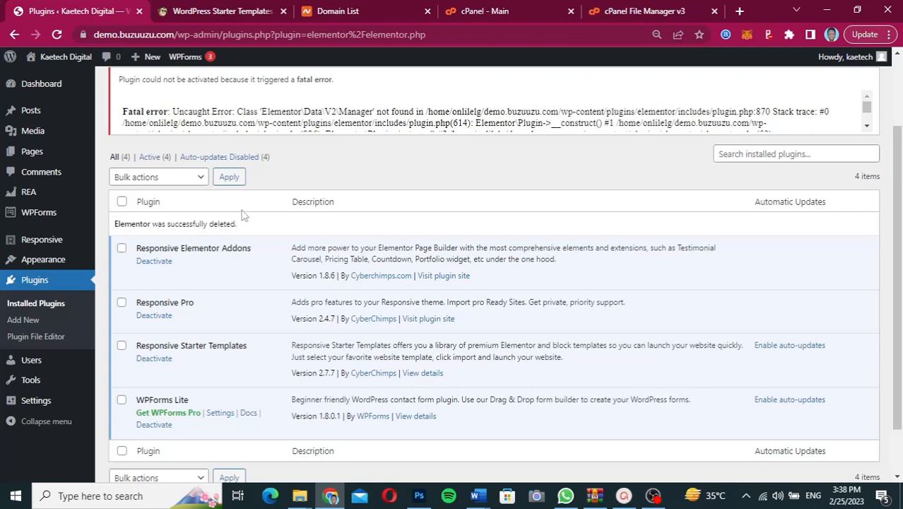
{"action": "scroll", "coordinate": [241, 216], "scroll_direction": "up", "scroll_amount": 2}
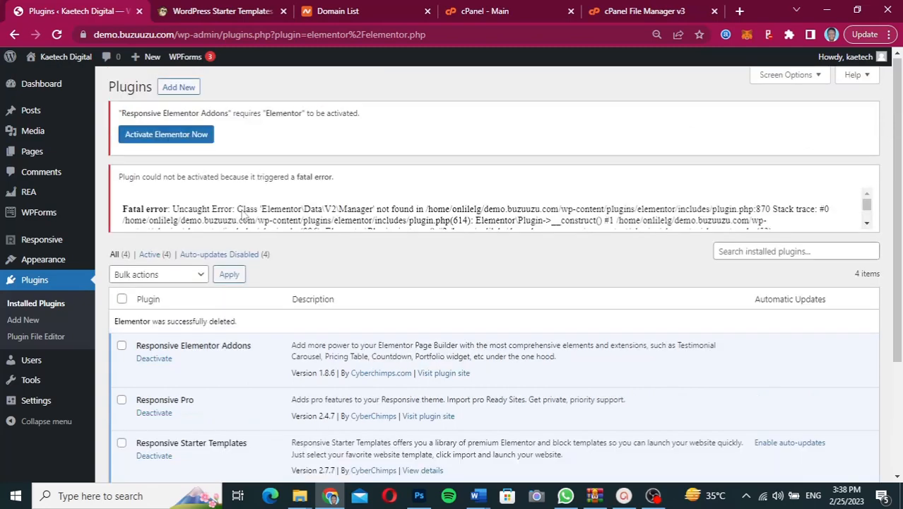
{"action": "left_click", "coordinate": [177, 87]}
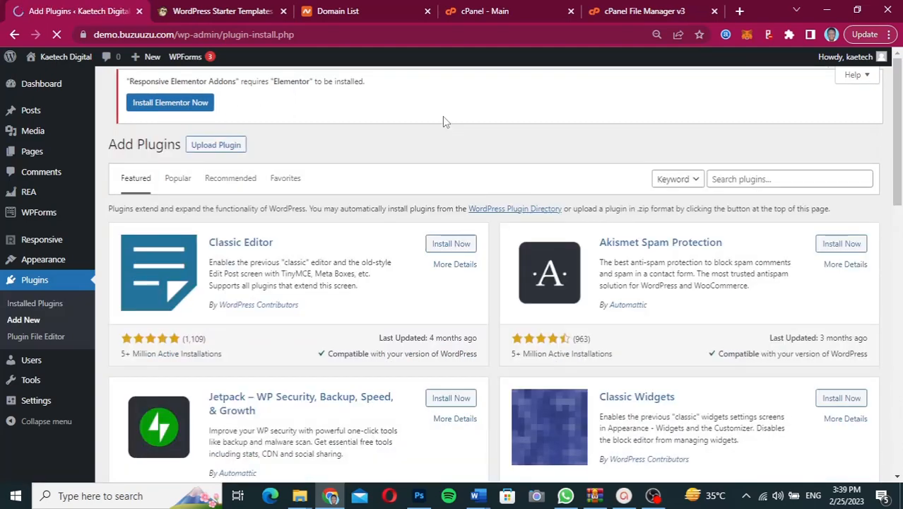
{"action": "left_click", "coordinate": [789, 179]}
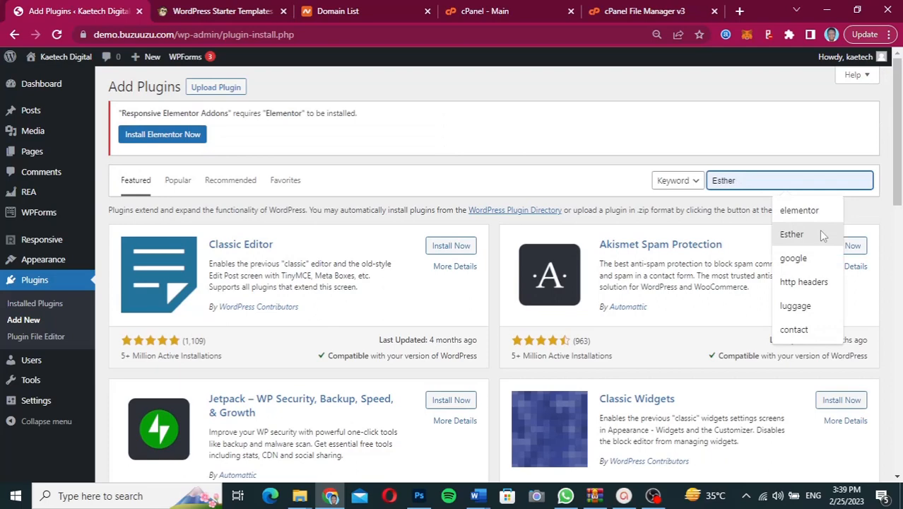
{"action": "left_click", "coordinate": [799, 210]}
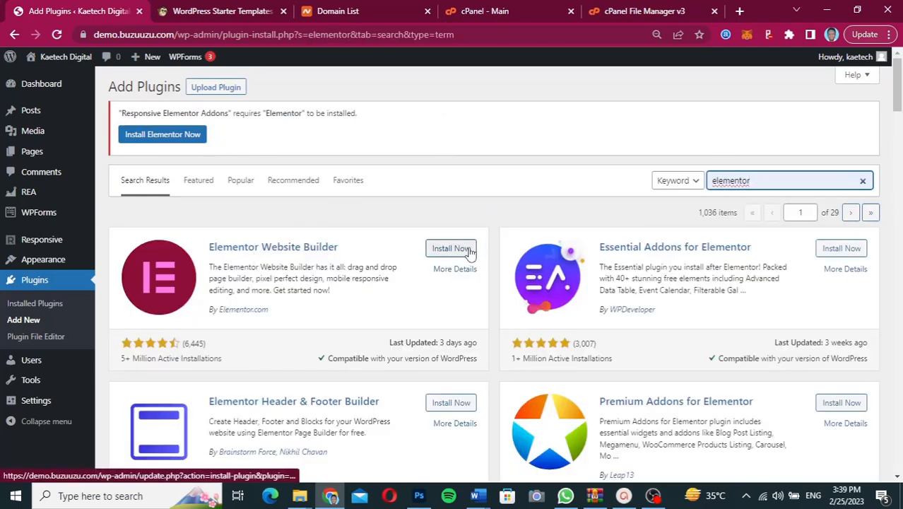
{"action": "left_click", "coordinate": [468, 252]}
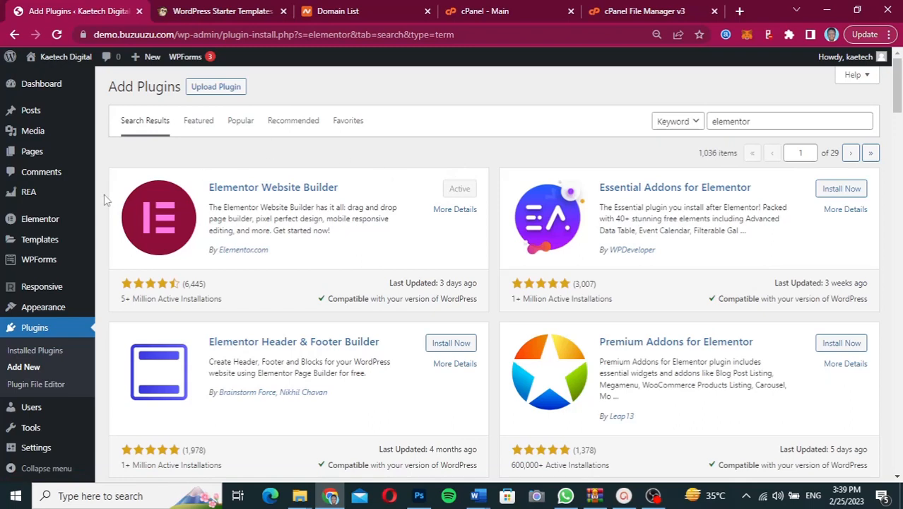
- Find the Digital Marketing Agency template in the Responsive Templates library and open its preview
{"action": "mouse_move", "coordinate": [35, 291]}
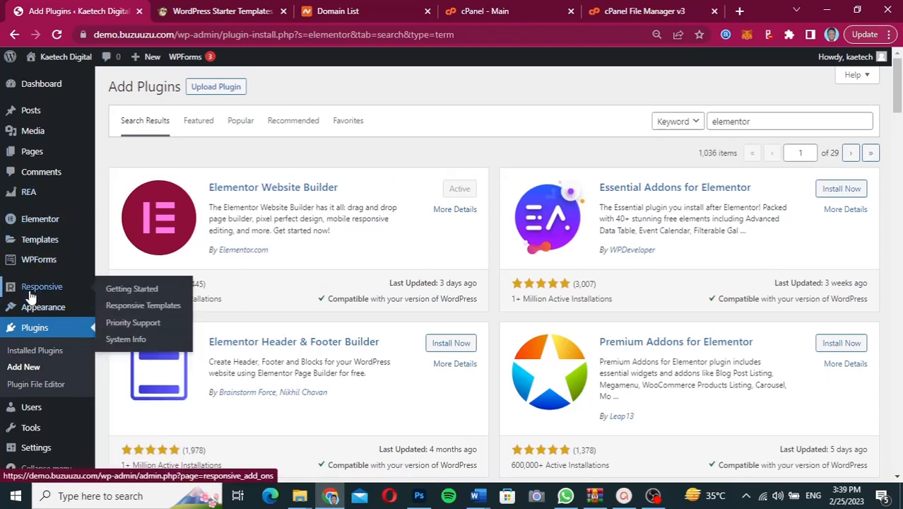
{"action": "left_click", "coordinate": [144, 306]}
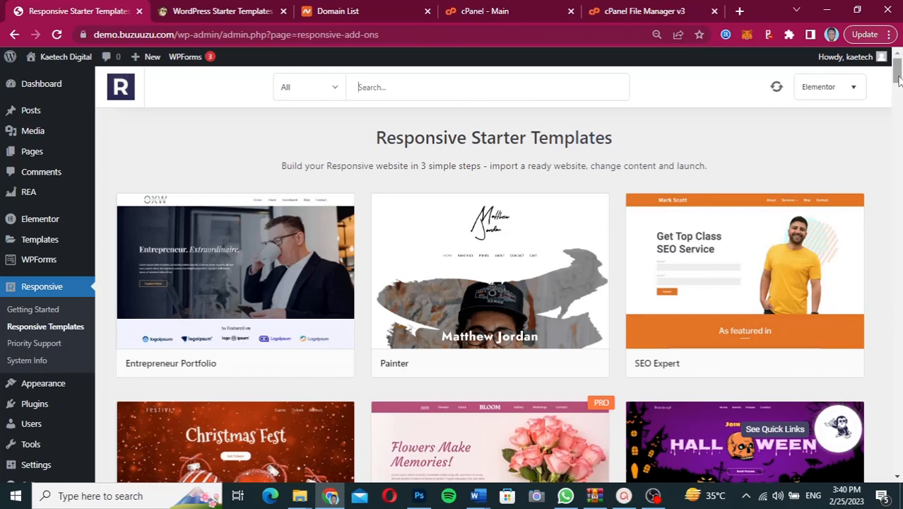
{"action": "left_click_drag", "start_coordinate": [898, 76], "coordinate": [897, 154]}
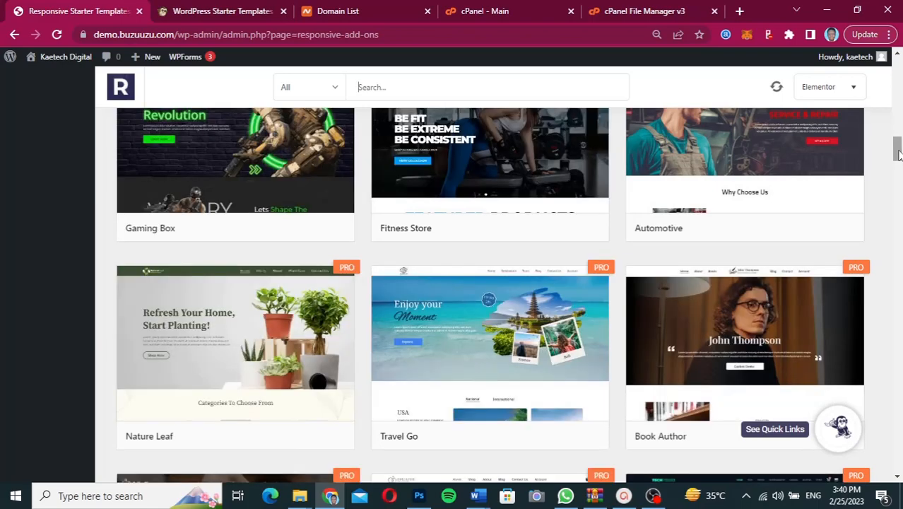
{"action": "left_click_drag", "start_coordinate": [898, 154], "coordinate": [893, 198]}
{"action": "scroll", "coordinate": [241, 319], "scroll_direction": "up", "scroll_amount": 2}
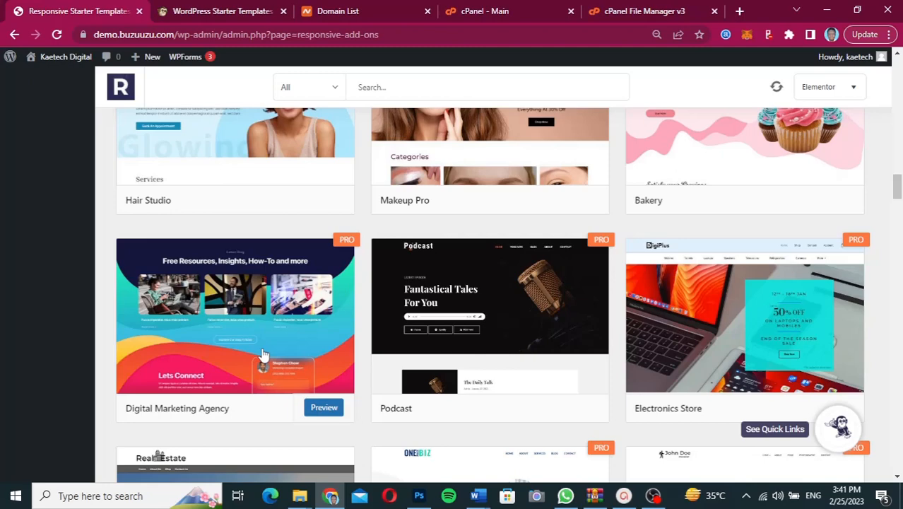
{"action": "left_click", "coordinate": [262, 354]}
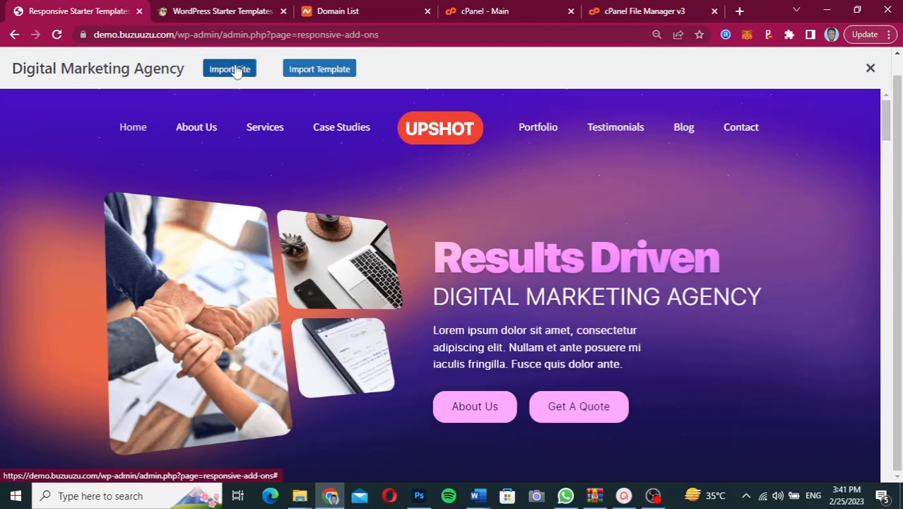
- Review the required plugins and import the full Digital Marketing Agency site with Delete Previous Import enabled
{"action": "left_click", "coordinate": [237, 71]}
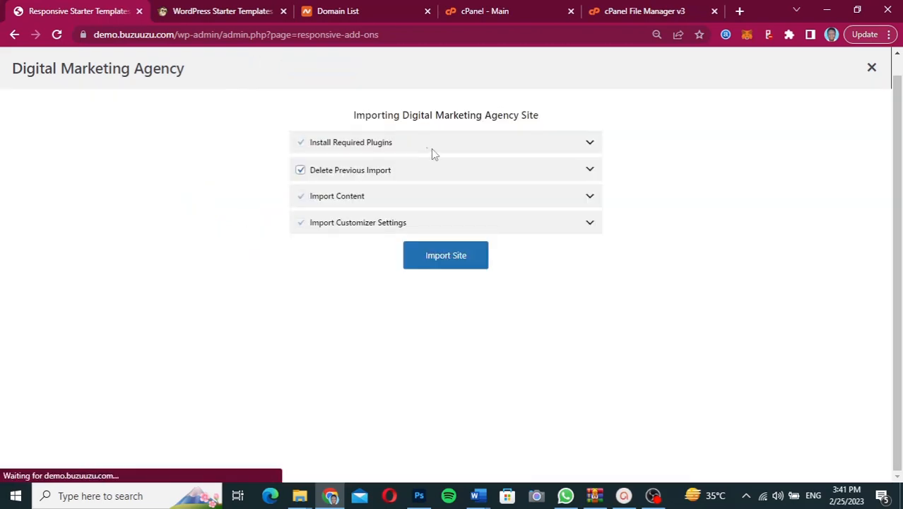
{"action": "left_click", "coordinate": [591, 143]}
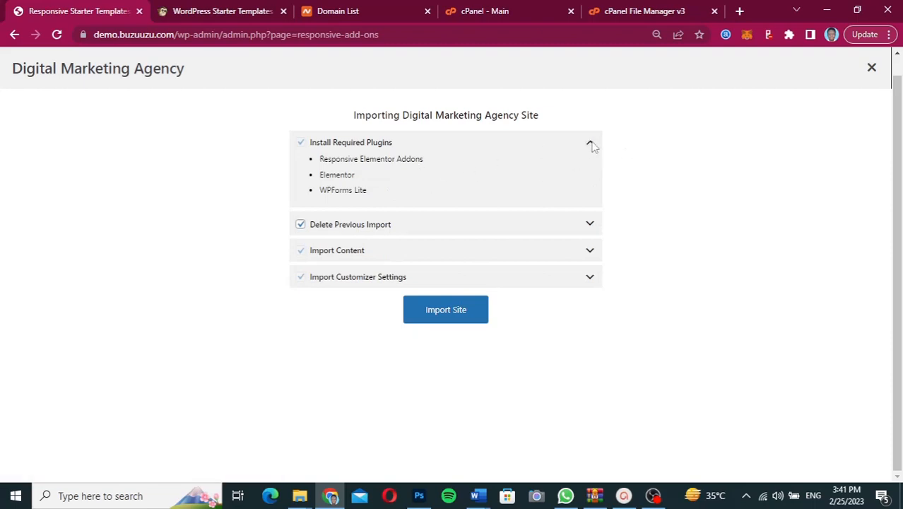
{"action": "left_click", "coordinate": [590, 143]}
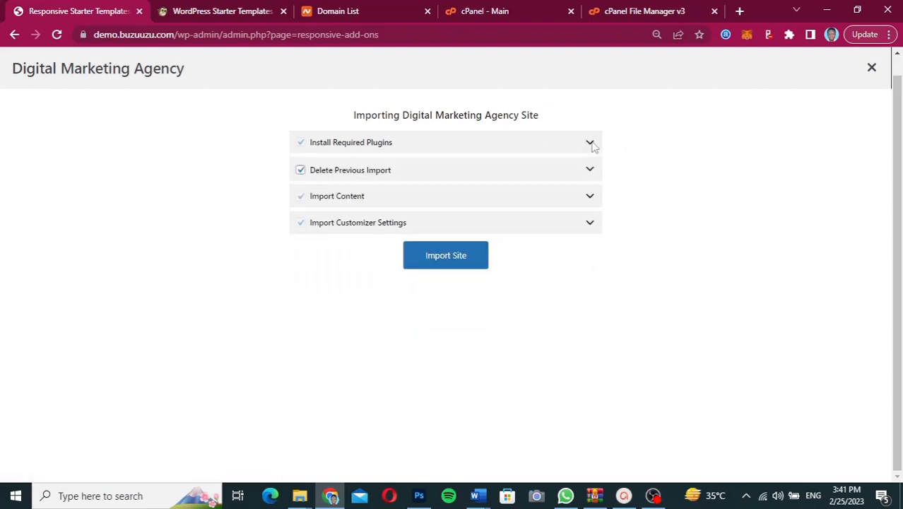
{"action": "left_click", "coordinate": [451, 258]}
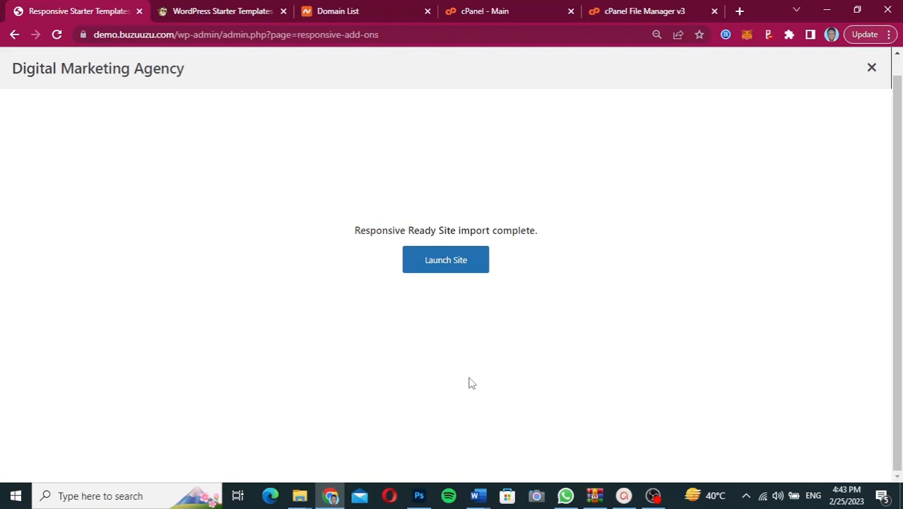
- Launch the imported site and look through its home page from the hero section to the client testimonials
{"action": "left_click", "coordinate": [448, 265]}
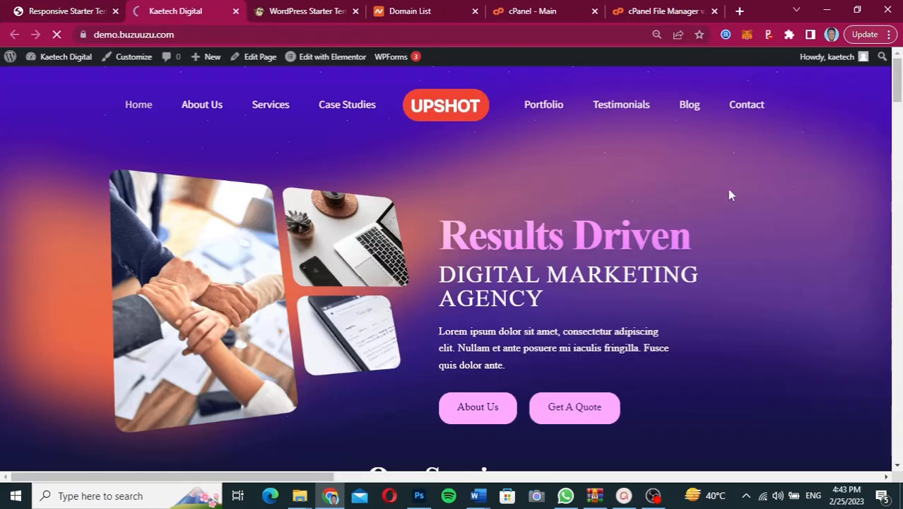
{"action": "left_click_drag", "start_coordinate": [898, 90], "coordinate": [899, 318]}
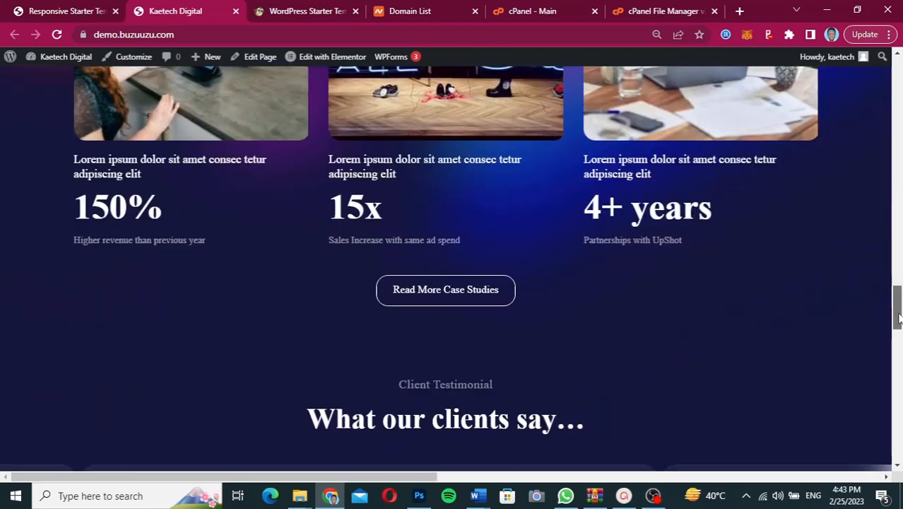
{"action": "left_click_drag", "start_coordinate": [899, 319], "coordinate": [884, 105]}
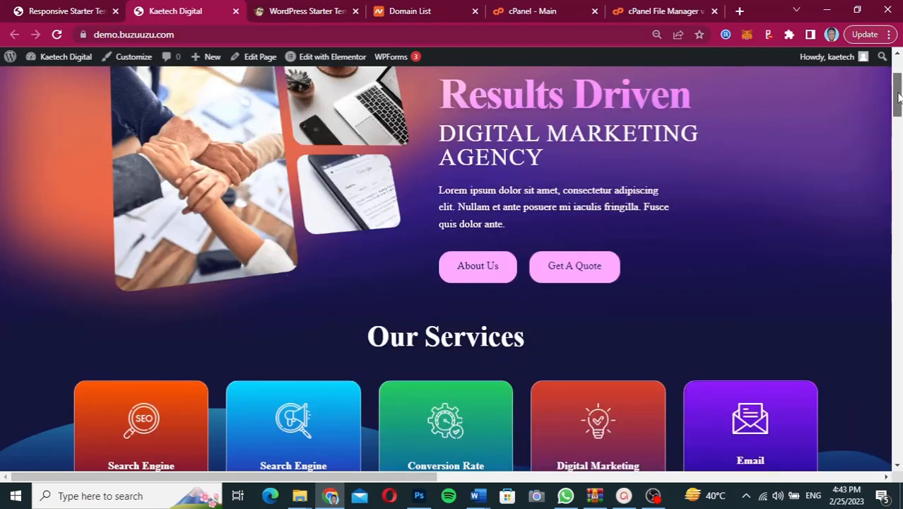
{"action": "left_click_drag", "start_coordinate": [899, 97], "coordinate": [897, 79]}
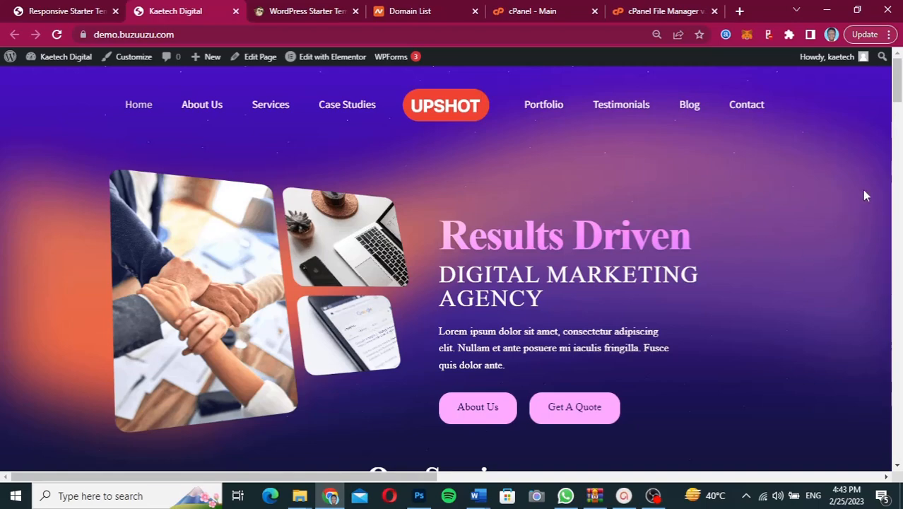
{"action": "left_click_drag", "start_coordinate": [896, 89], "coordinate": [881, 74]}
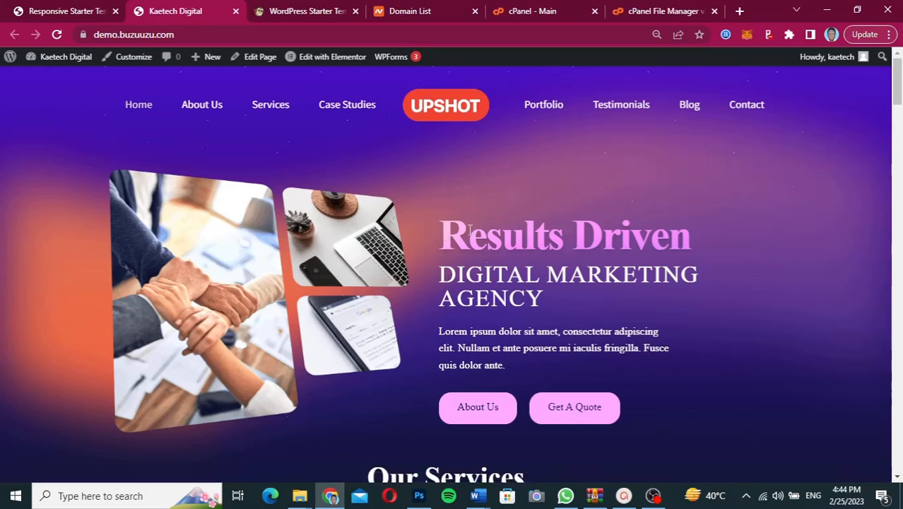
- Open the home page in Elementor and change the "Results Driven" heading to "Kaetech Digital"
{"action": "mouse_move", "coordinate": [334, 59]}
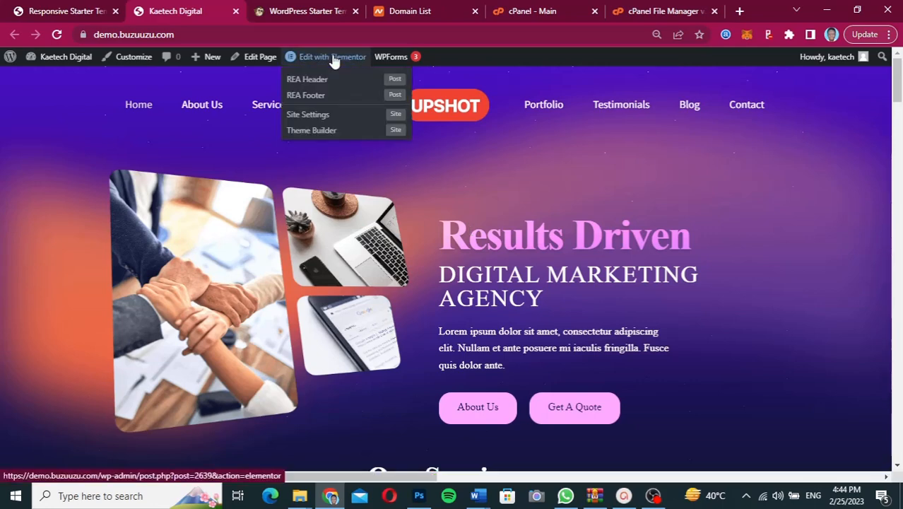
{"action": "left_click", "coordinate": [333, 59]}
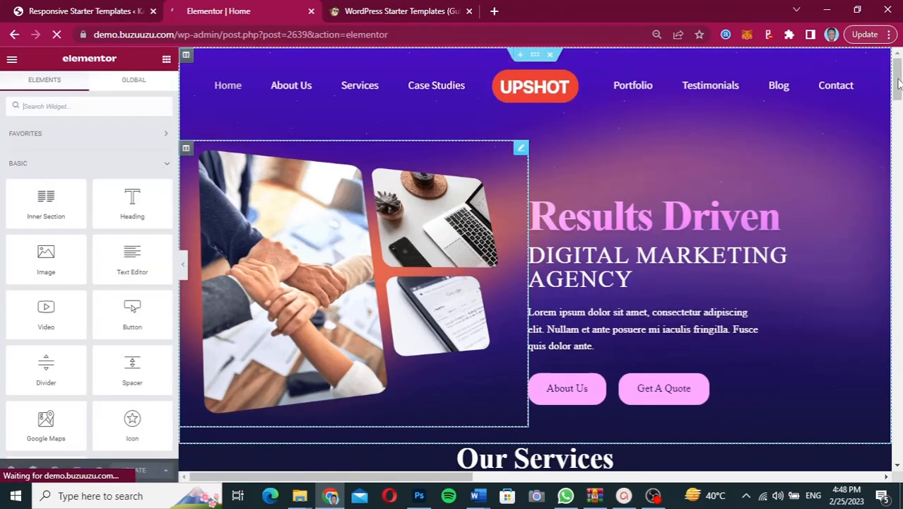
{"action": "mouse_move", "coordinate": [898, 84]}
{"action": "left_mouse_down"}
{"action": "mouse_move", "coordinate": [898, 130]}
{"action": "mouse_move", "coordinate": [895, 84]}
{"action": "left_mouse_up"}
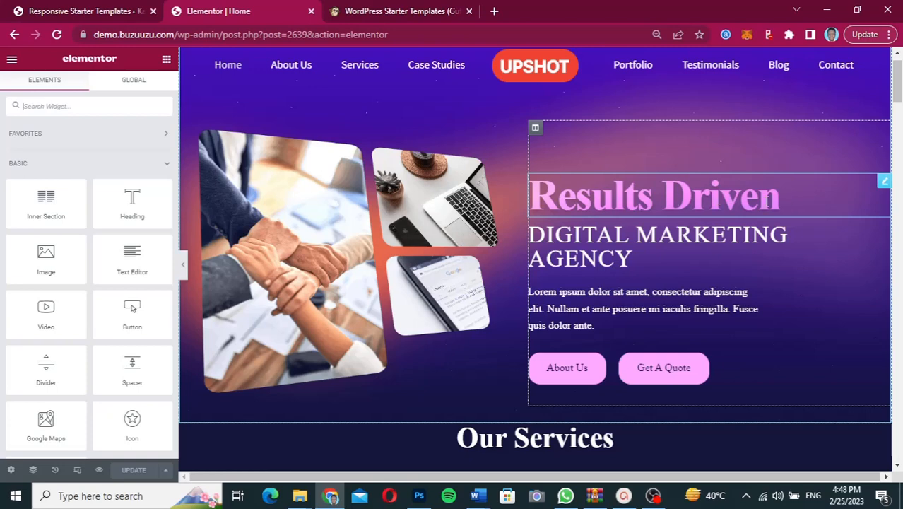
{"action": "left_click", "coordinate": [886, 186]}
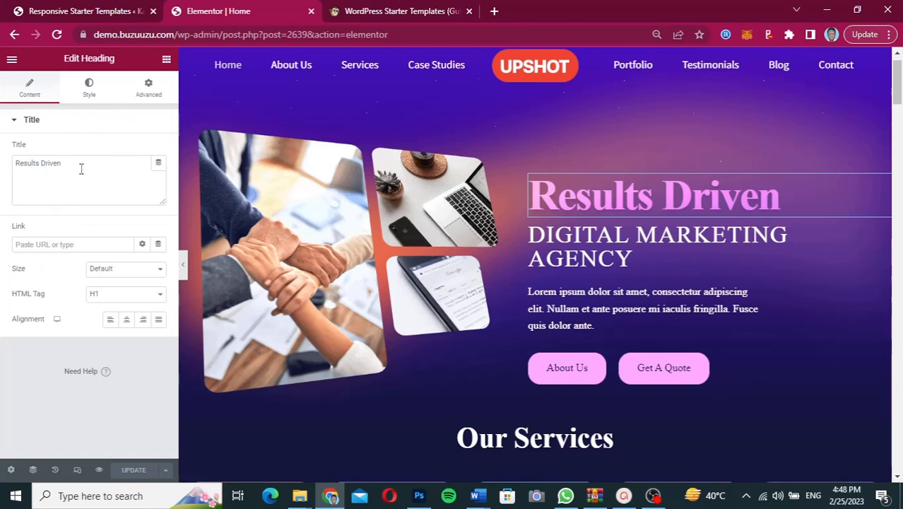
{"action": "left_click_drag", "start_coordinate": [62, 165], "coordinate": [16, 165]}
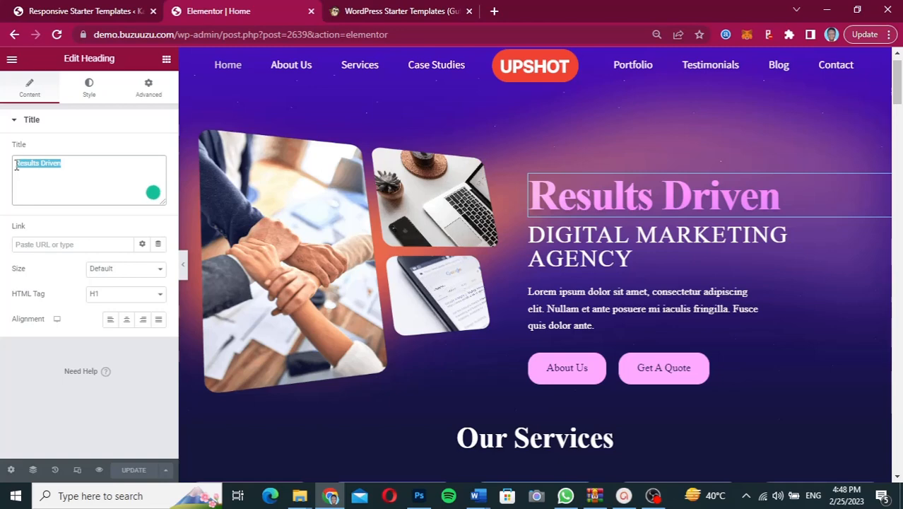
{"action": "type", "text": "Kaetech Digital"}
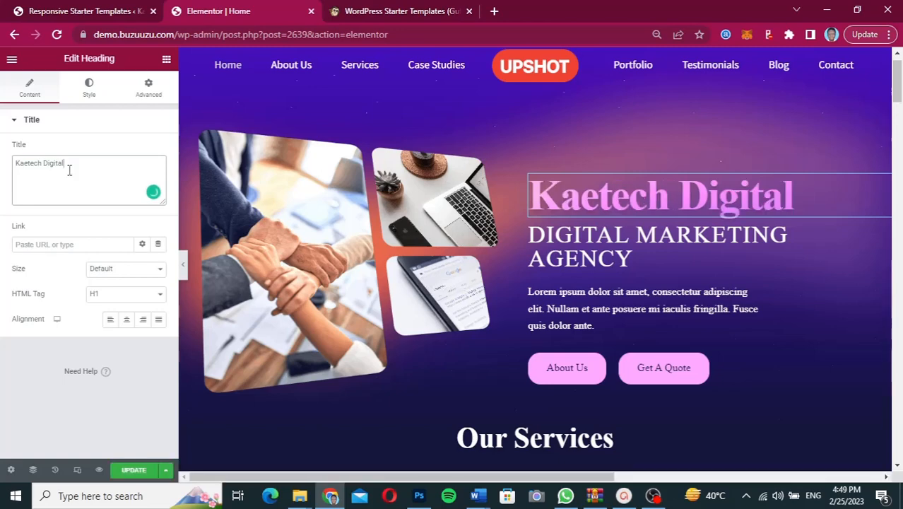
- Change the hero subheading to "WEB DESIGN & DIGITAL MARKETING AGENCY" and update the home page
{"action": "left_click", "coordinate": [781, 238]}
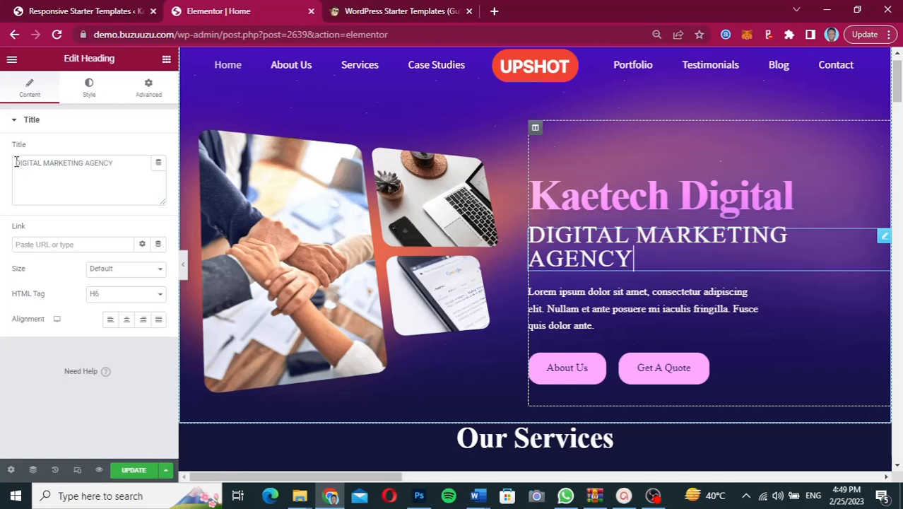
{"action": "left_click", "coordinate": [15, 163]}
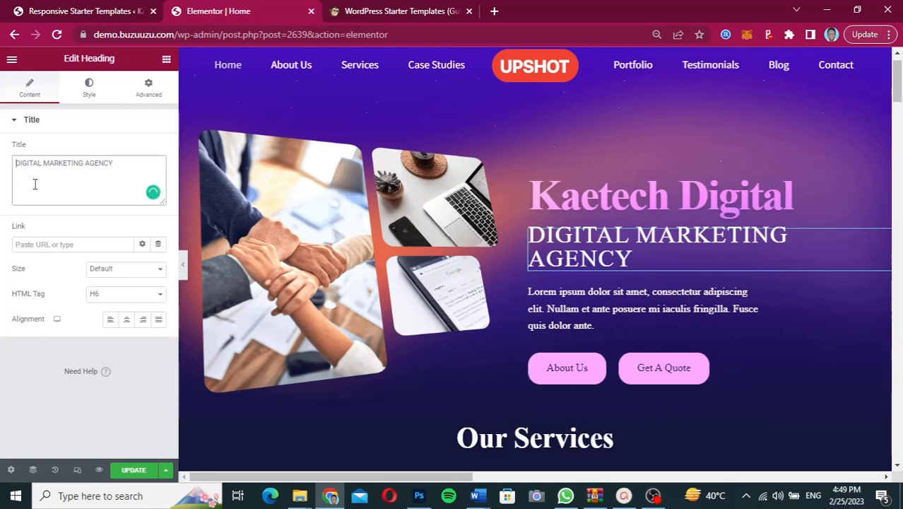
{"action": "type", "text": "WEB D"}
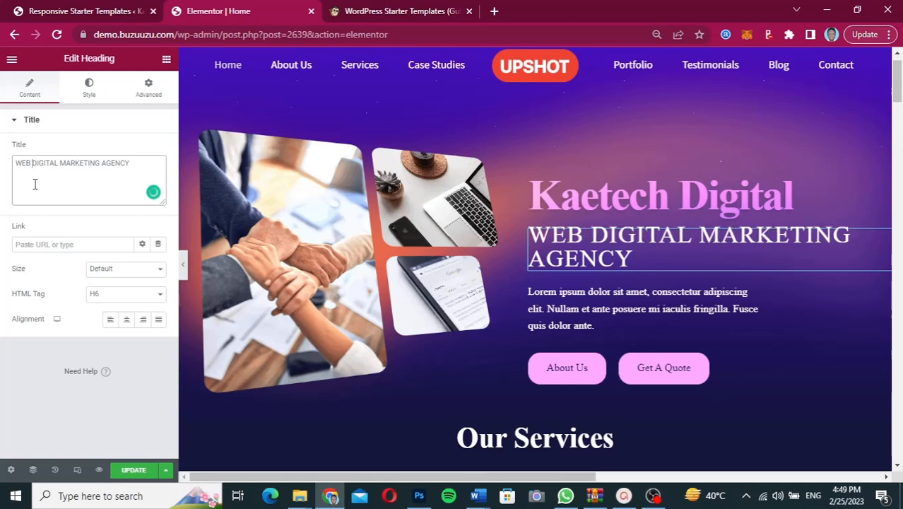
{"action": "type", "text": "ESIGN &"}
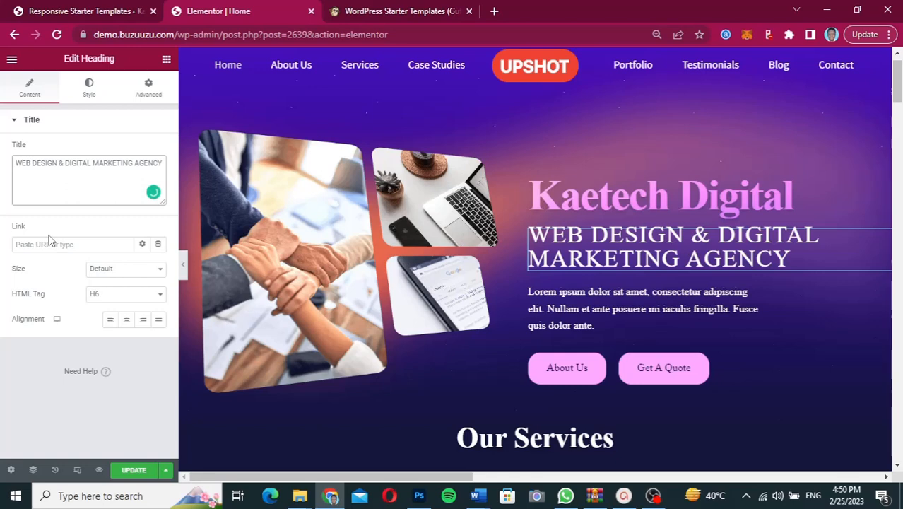
{"action": "scroll", "coordinate": [638, 319], "scroll_direction": "down", "scroll_amount": 1}
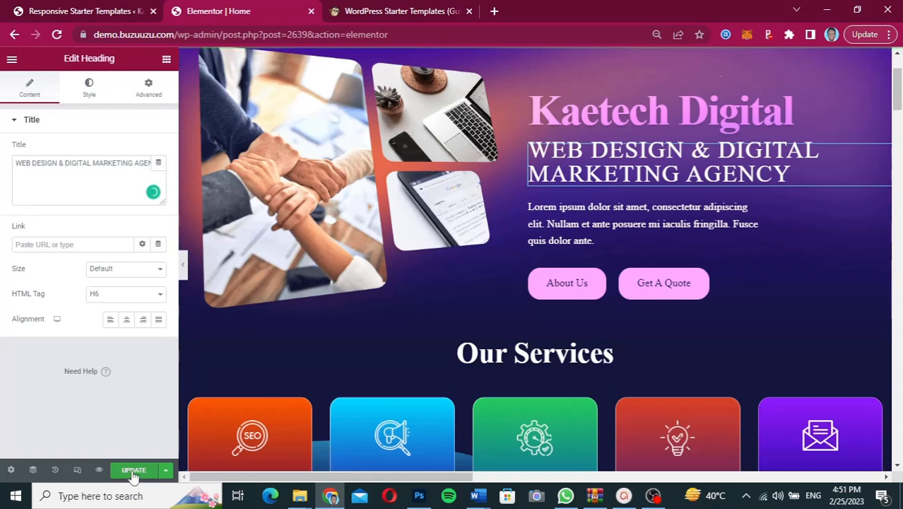
{"action": "left_click", "coordinate": [132, 472]}
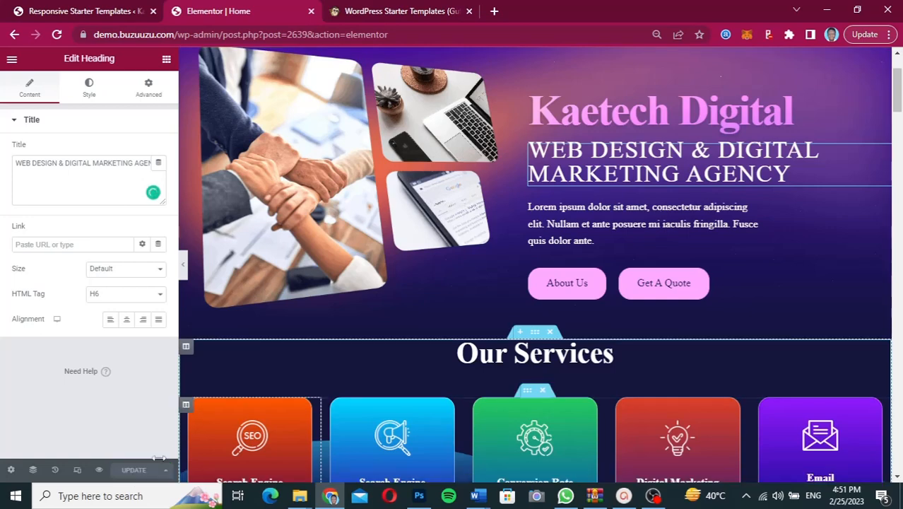
- Launch the live site in its own browser tab and close the Digital Marketing Agency import screen
{"action": "scroll", "coordinate": [645, 301], "scroll_direction": "down", "scroll_amount": 2}
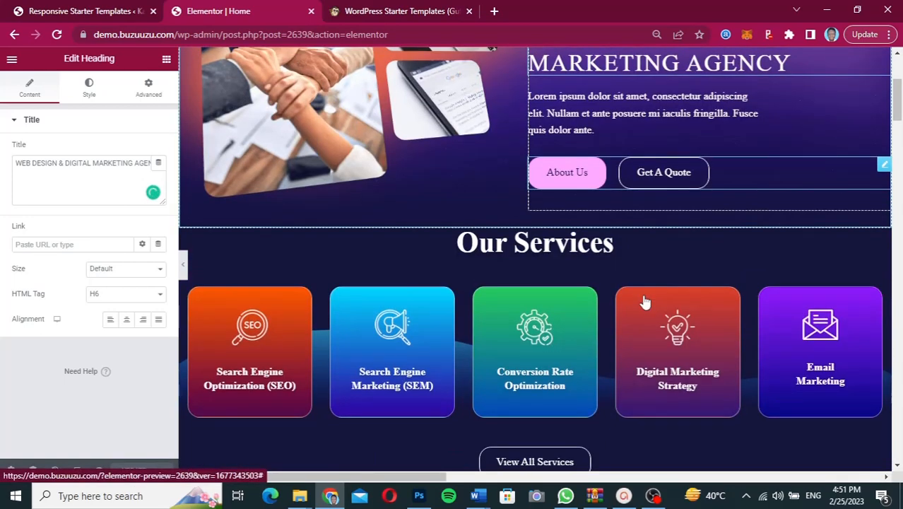
{"action": "scroll", "coordinate": [645, 302], "scroll_direction": "up", "scroll_amount": 3}
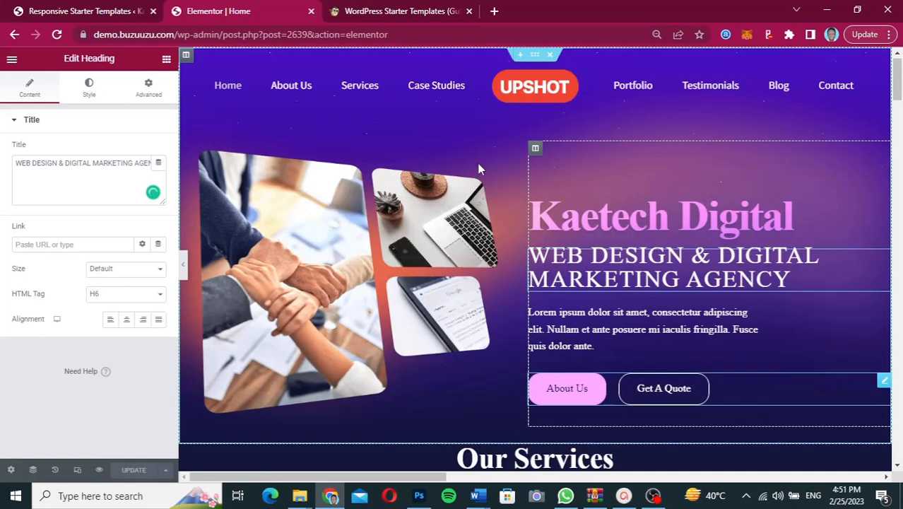
{"action": "left_click", "coordinate": [90, 12]}
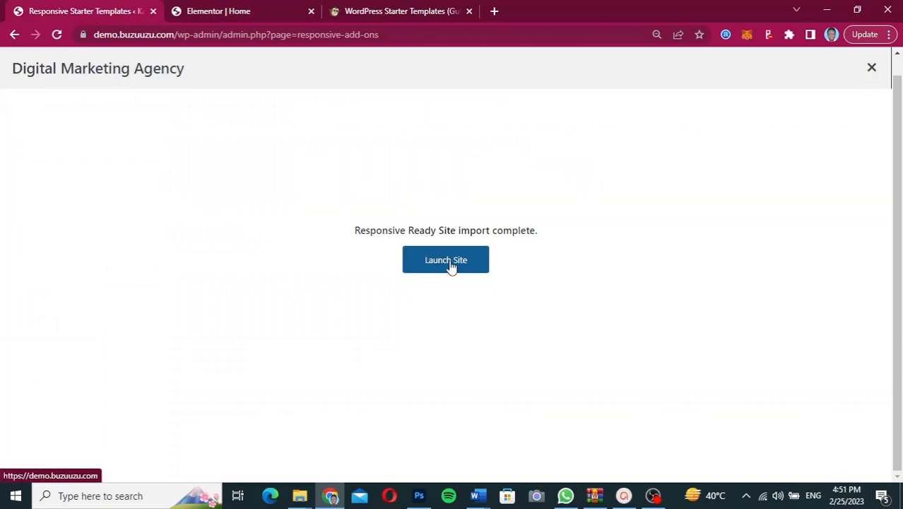
{"action": "left_click", "coordinate": [408, 247]}
{"action": "left_click", "coordinate": [97, 10]}
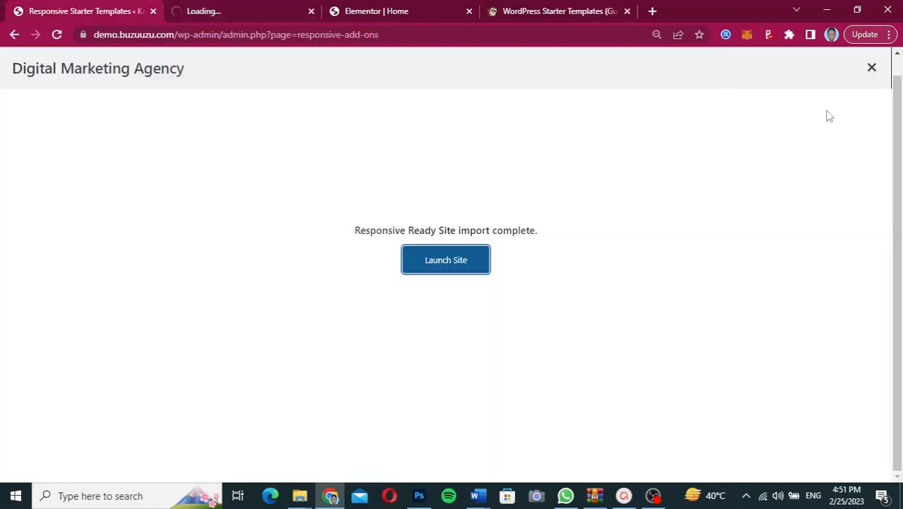
{"action": "left_click", "coordinate": [871, 67]}
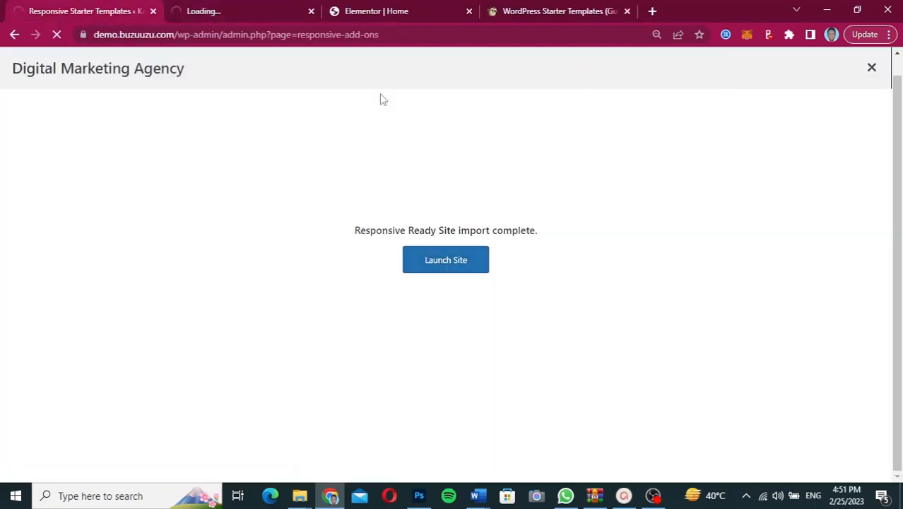
{"action": "left_click", "coordinate": [236, 14]}
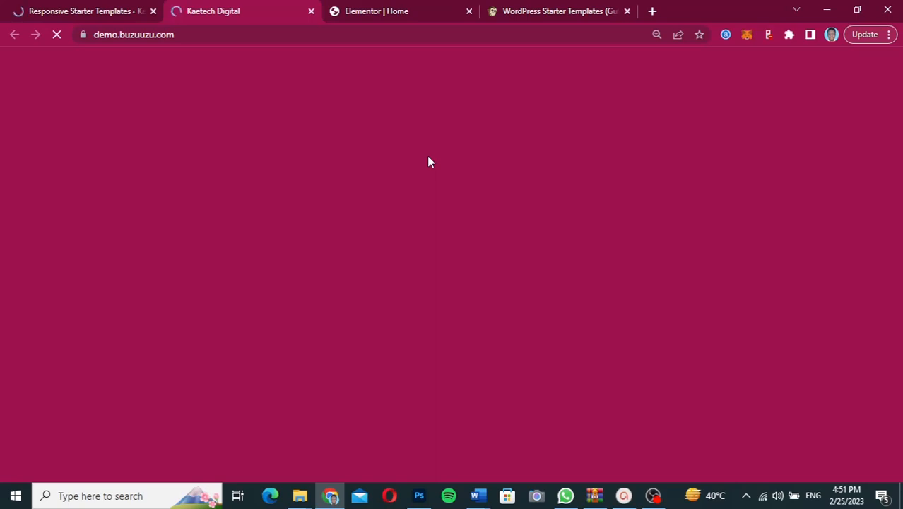
{"action": "left_click", "coordinate": [394, 14]}
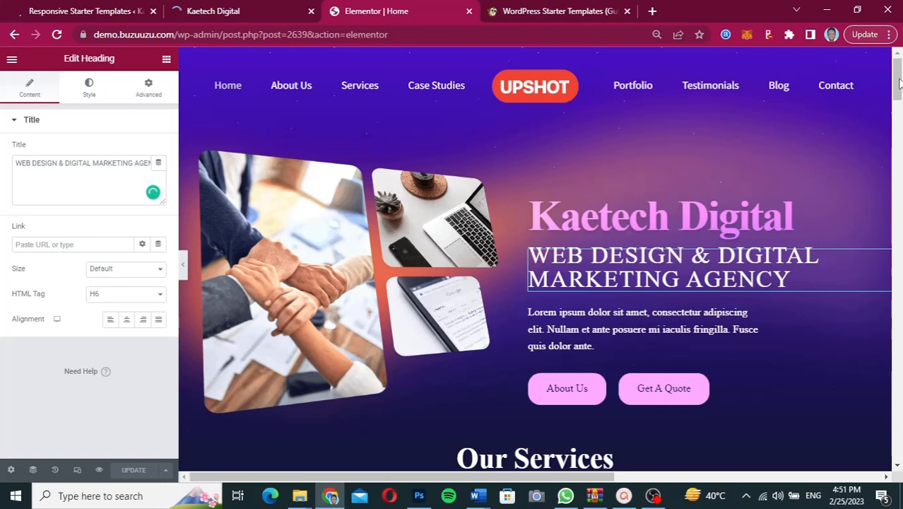
{"action": "left_click_drag", "start_coordinate": [899, 84], "coordinate": [899, 261]}
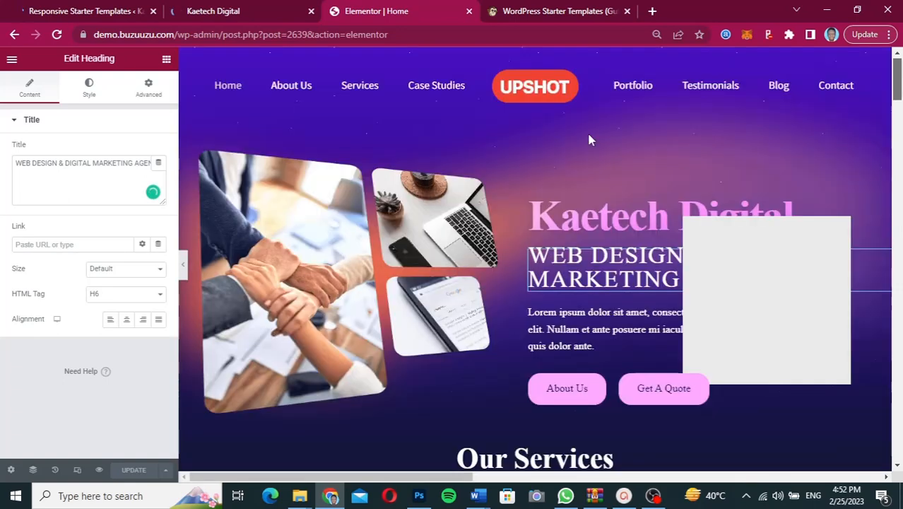
{"action": "left_click", "coordinate": [254, 12]}
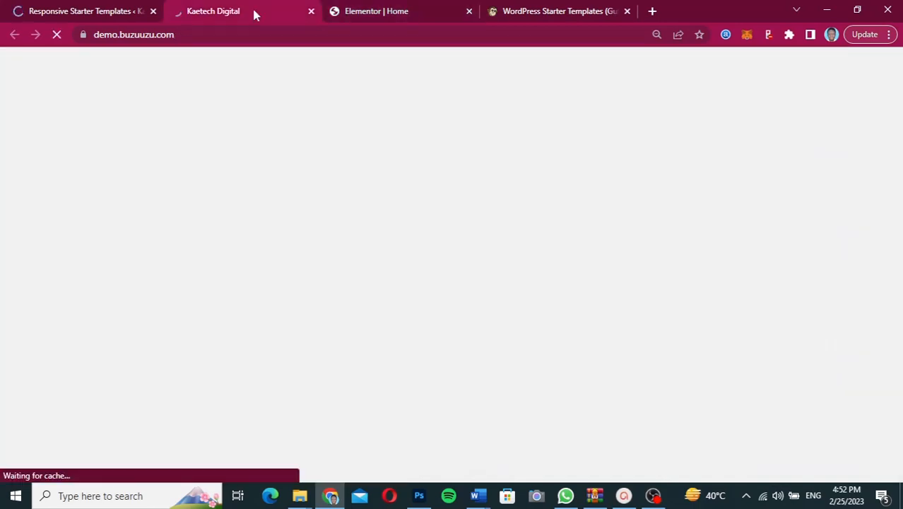
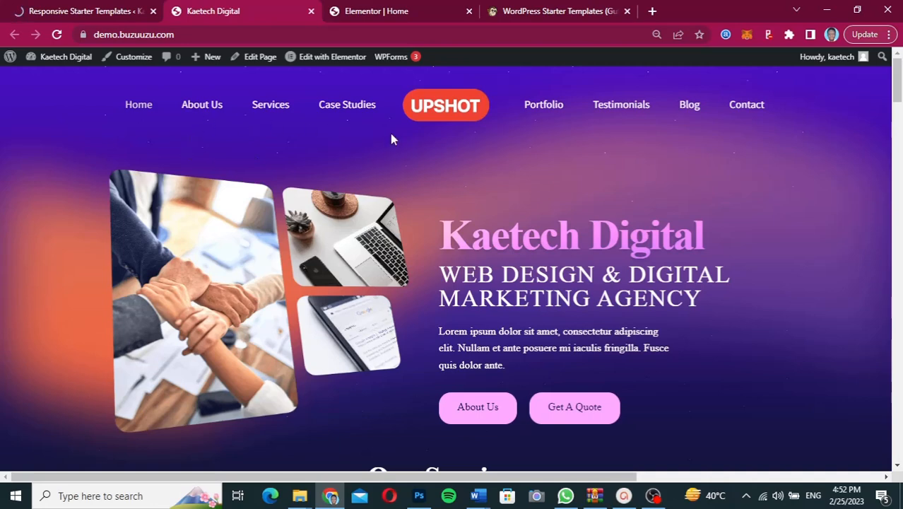
- Look through the live home page down to the footer and return to the hero section
{"action": "left_click_drag", "start_coordinate": [896, 93], "coordinate": [899, 463]}
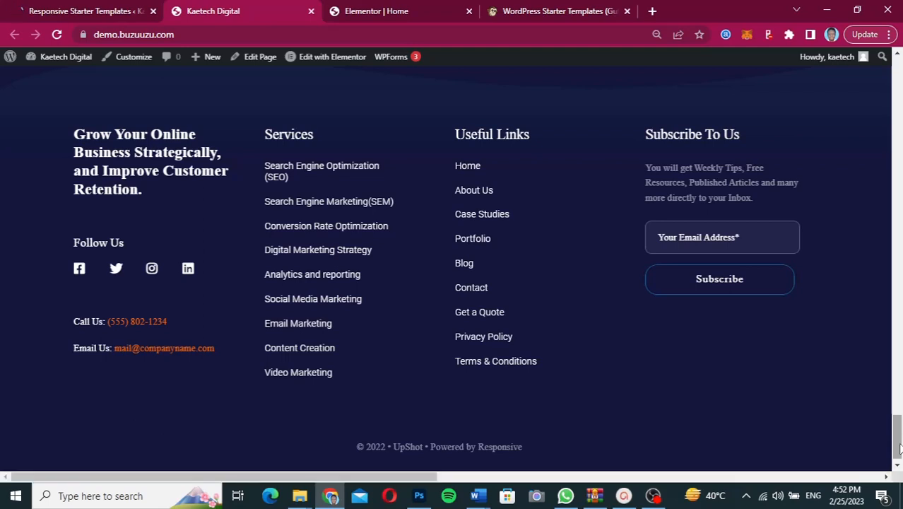
{"action": "left_click_drag", "start_coordinate": [900, 449], "coordinate": [896, 380]}
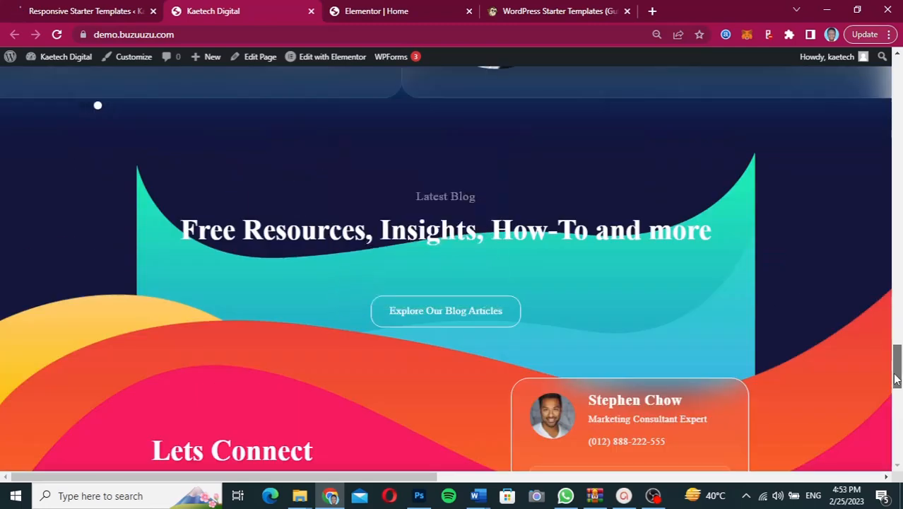
{"action": "left_click_drag", "start_coordinate": [896, 380], "coordinate": [873, 75]}
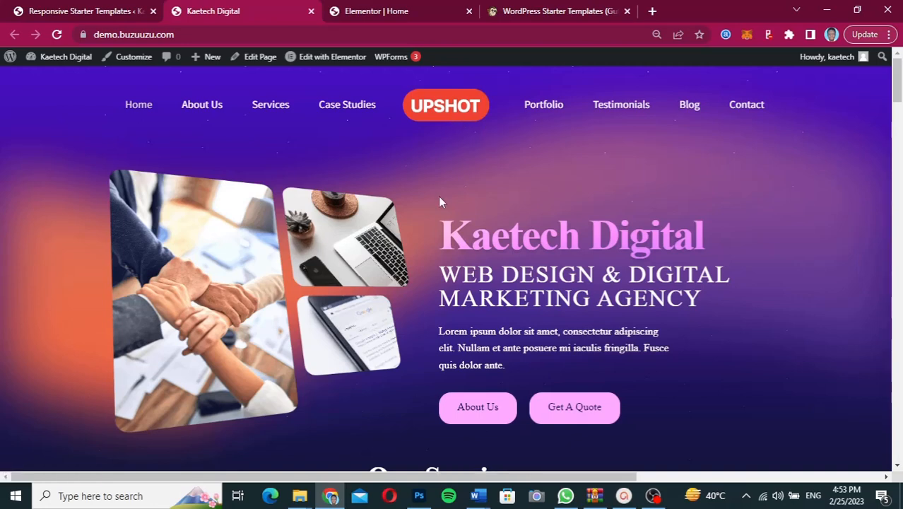
- Open Site Identity in the site customizer and upload the "Kaetech orange" image from the Web Design folder as a replacement logo
{"action": "left_click", "coordinate": [133, 57]}
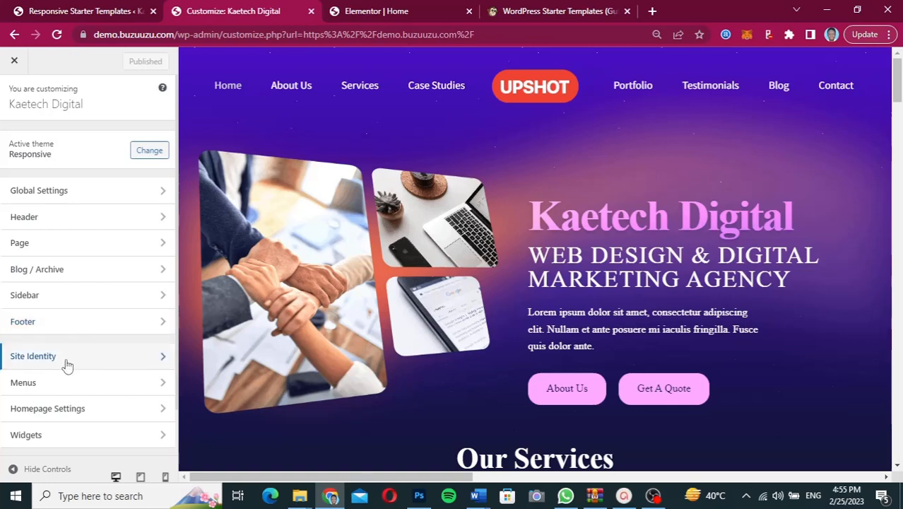
{"action": "left_click", "coordinate": [68, 364]}
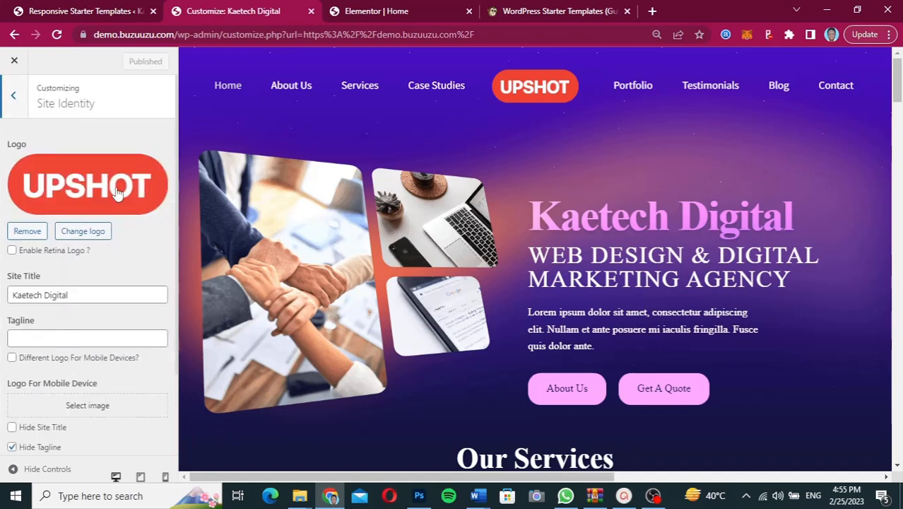
{"action": "left_click", "coordinate": [91, 233]}
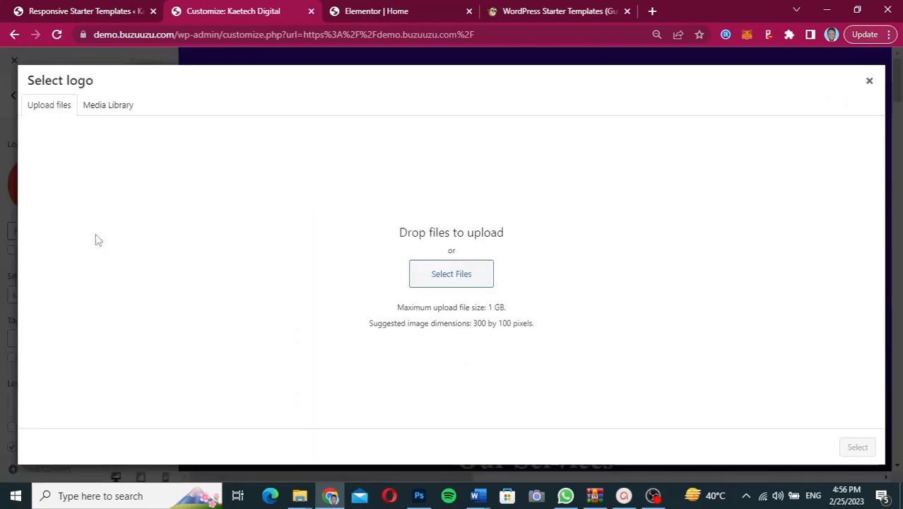
{"action": "mouse_move", "coordinate": [300, 495]}
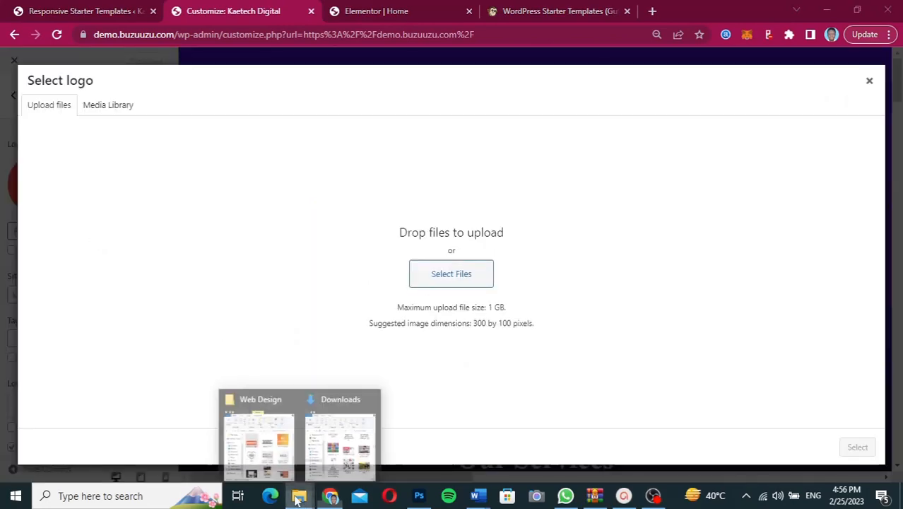
{"action": "left_click", "coordinate": [274, 444]}
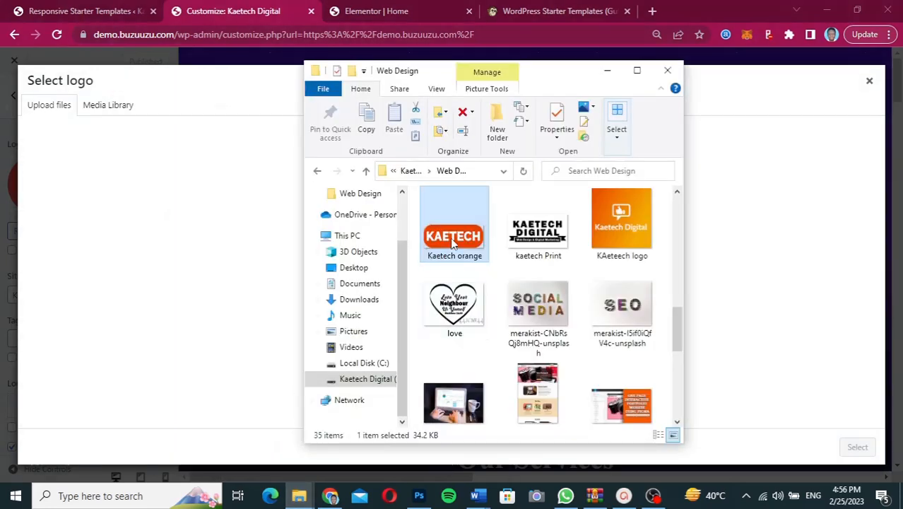
{"action": "left_click_drag", "start_coordinate": [452, 244], "coordinate": [186, 281]}
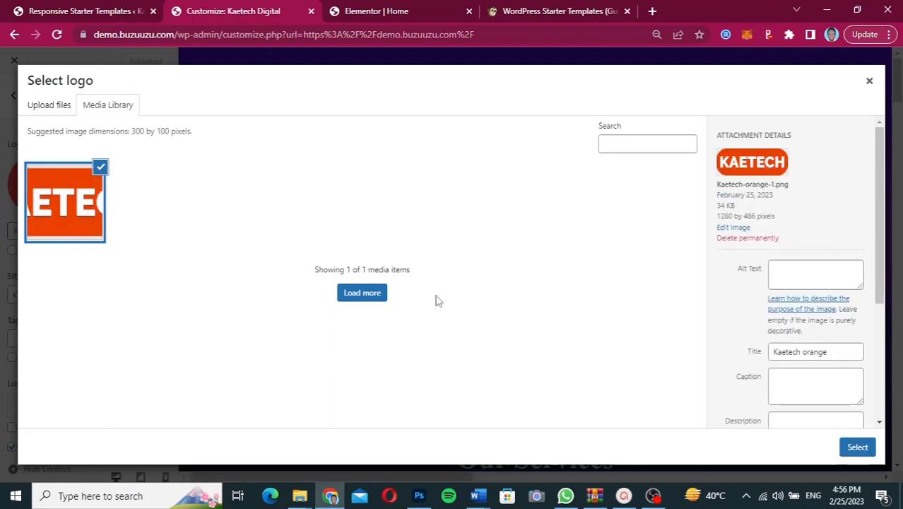
- Apply the uploaded image as the site logo without cropping, publish the change and exit the customizer
{"action": "left_click", "coordinate": [858, 448]}
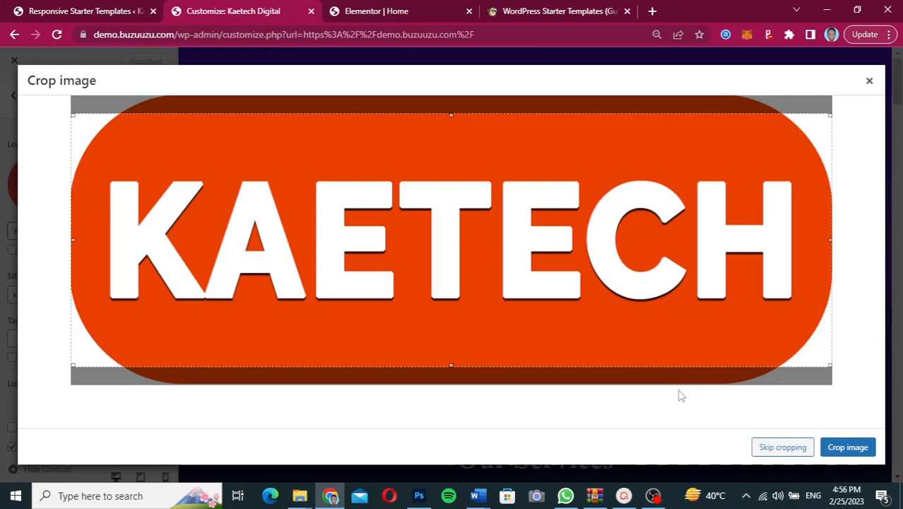
{"action": "left_click", "coordinate": [775, 449]}
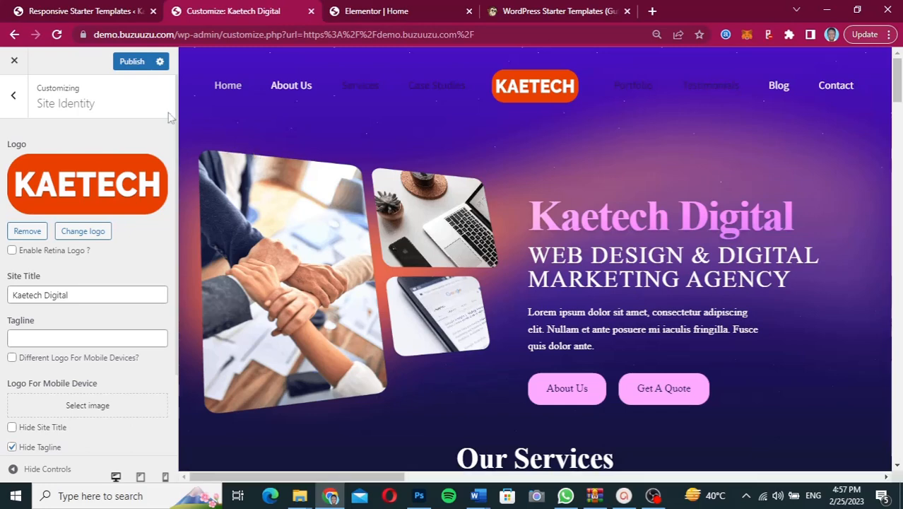
{"action": "left_click", "coordinate": [137, 63]}
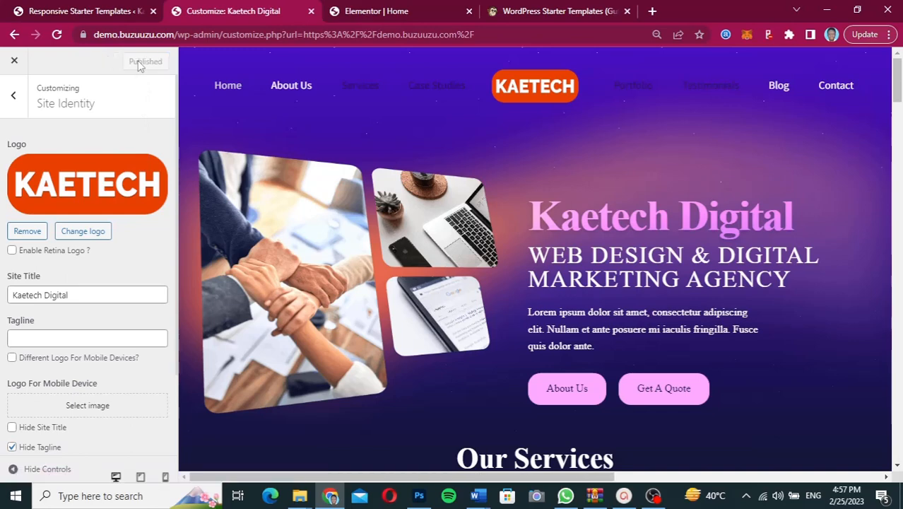
{"action": "left_click", "coordinate": [15, 63]}
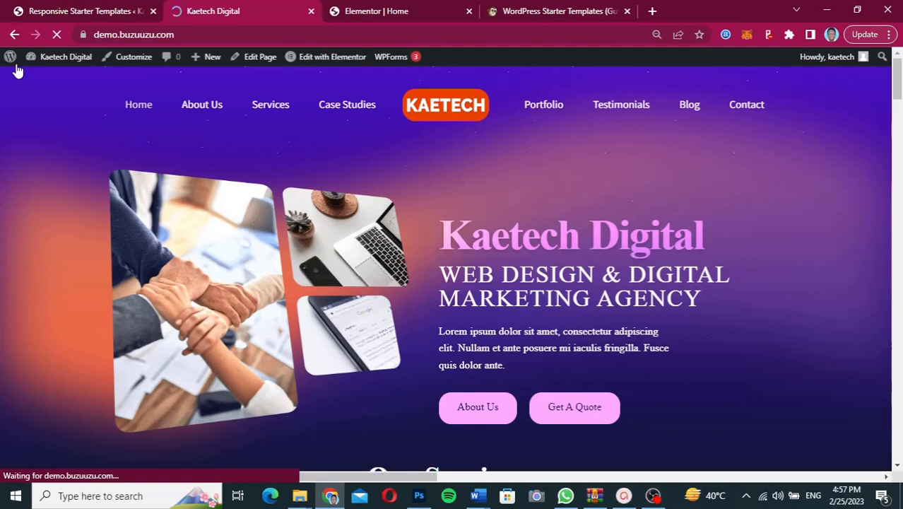
- Return to the WordPress dashboard and open the REA Theme Builder template list
{"action": "left_click", "coordinate": [83, 18]}
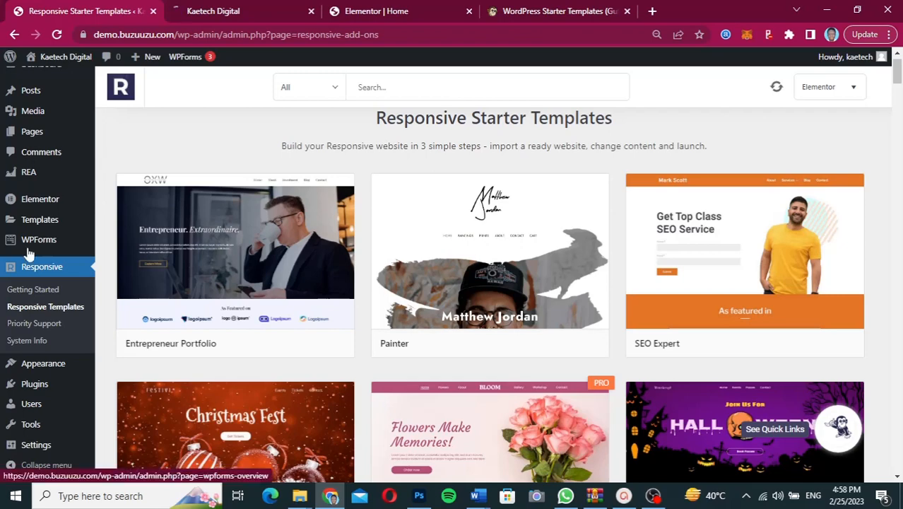
{"action": "mouse_move", "coordinate": [28, 181]}
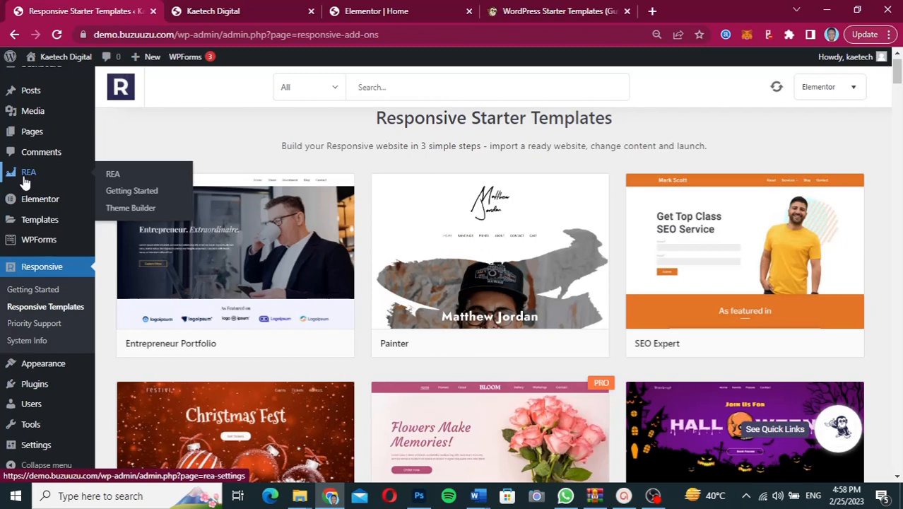
{"action": "left_click", "coordinate": [127, 216]}
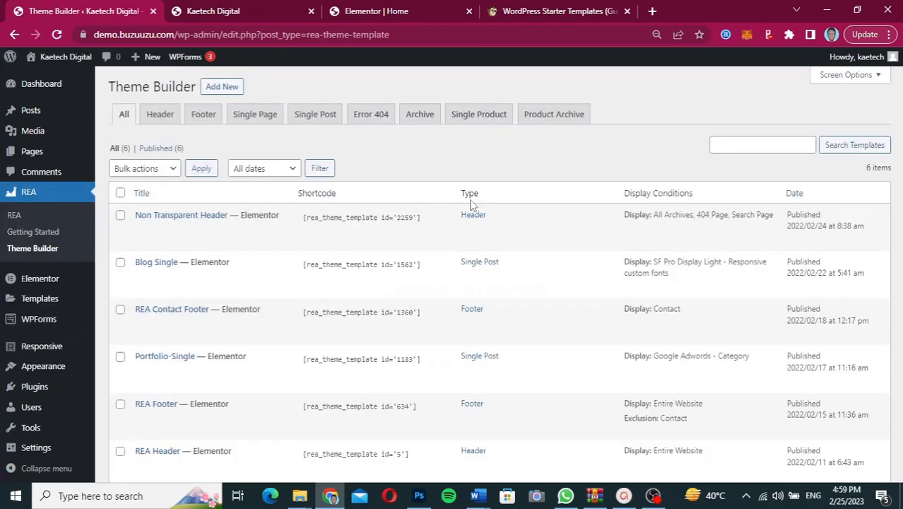
- Find the REA Header template shown on the entire website and open it for Elementor editing in a new browser tab
{"action": "scroll", "coordinate": [261, 284], "scroll_direction": "down", "scroll_amount": 2}
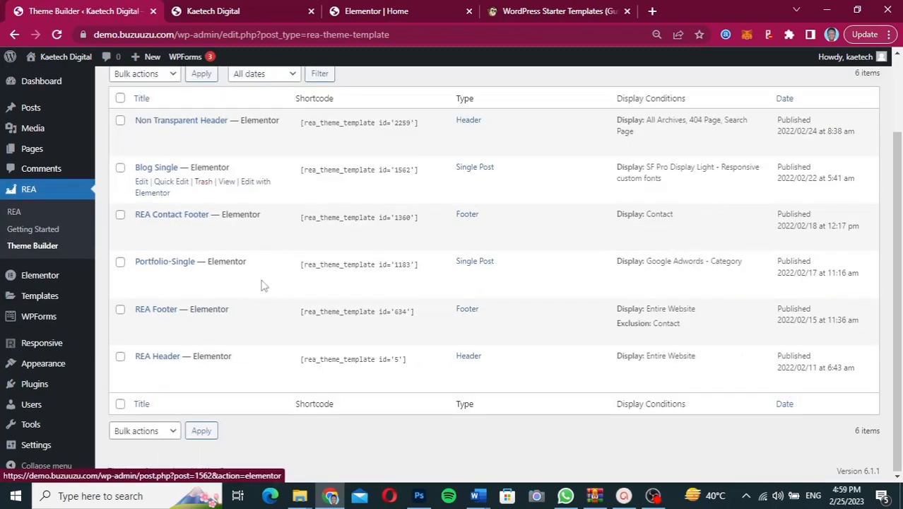
{"action": "scroll", "coordinate": [261, 284], "scroll_direction": "up", "scroll_amount": 2}
{"action": "scroll", "coordinate": [262, 285], "scroll_direction": "down", "scroll_amount": 1}
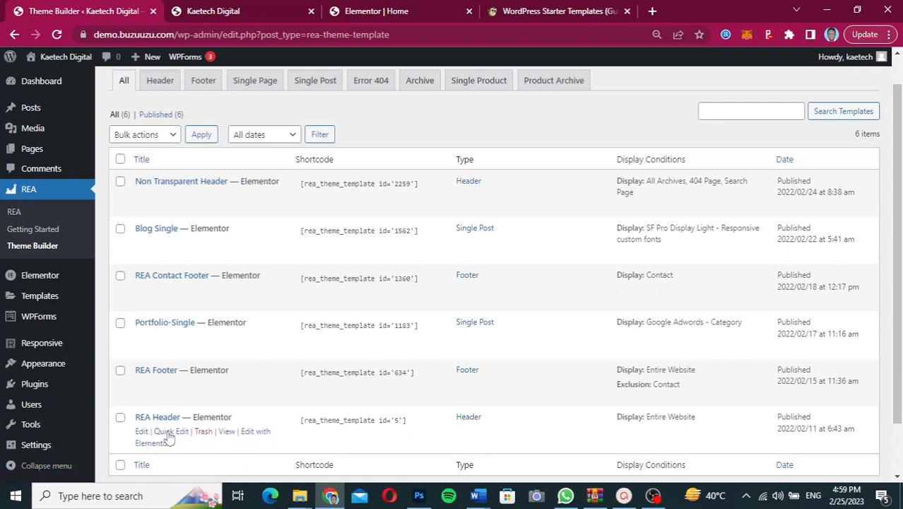
{"action": "right_click", "coordinate": [257, 434]}
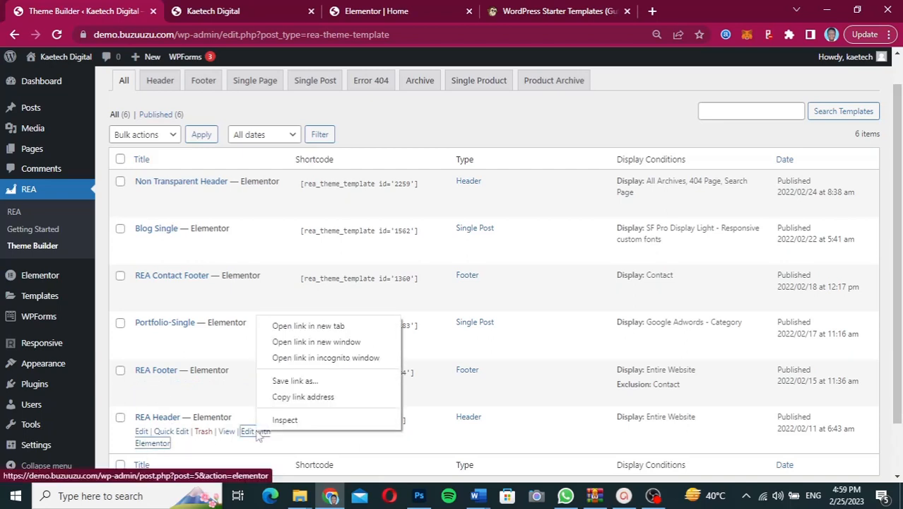
{"action": "left_click", "coordinate": [314, 325]}
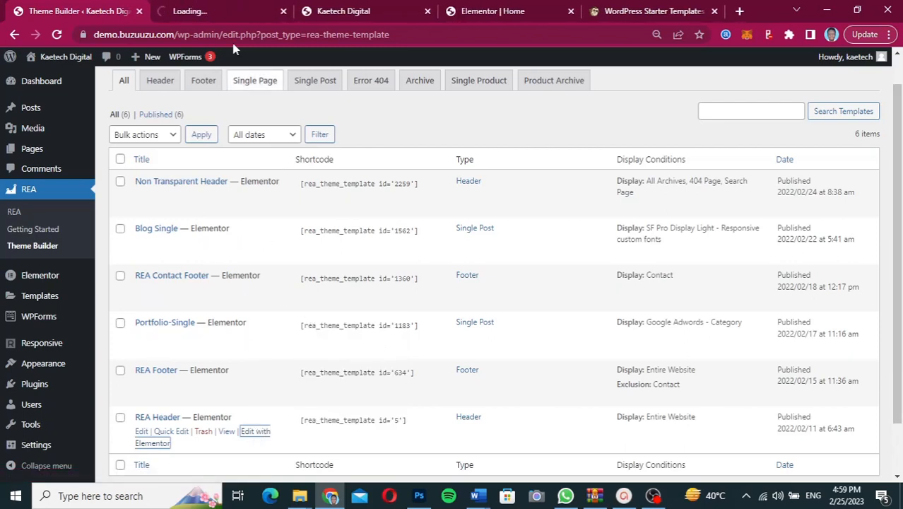
{"action": "left_click", "coordinate": [226, 11]}
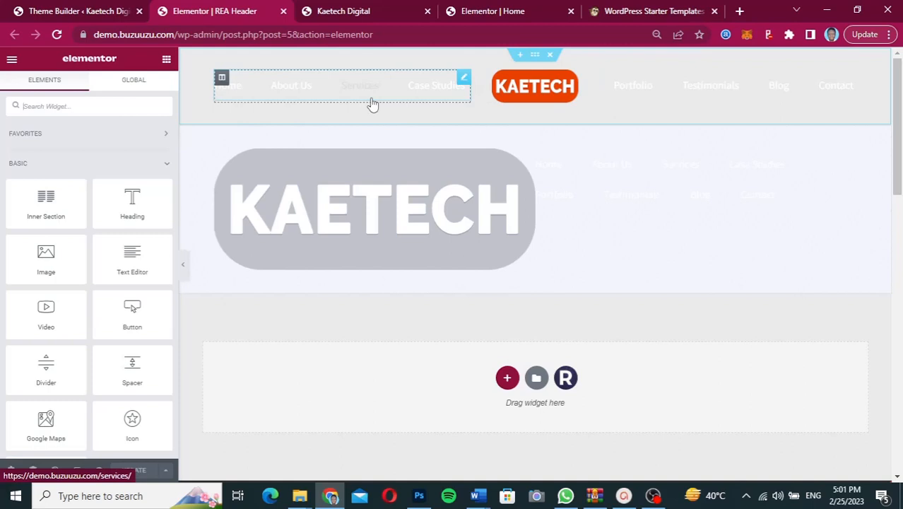
- Check the header layout on the live site and add an equal three-column section beneath the existing header sections in the template
{"action": "left_click", "coordinate": [367, 13]}
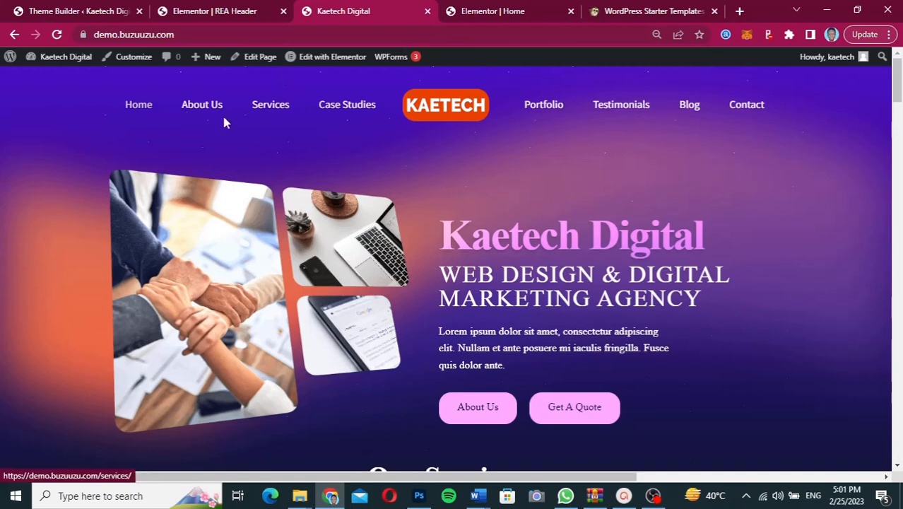
{"action": "left_click", "coordinate": [189, 14]}
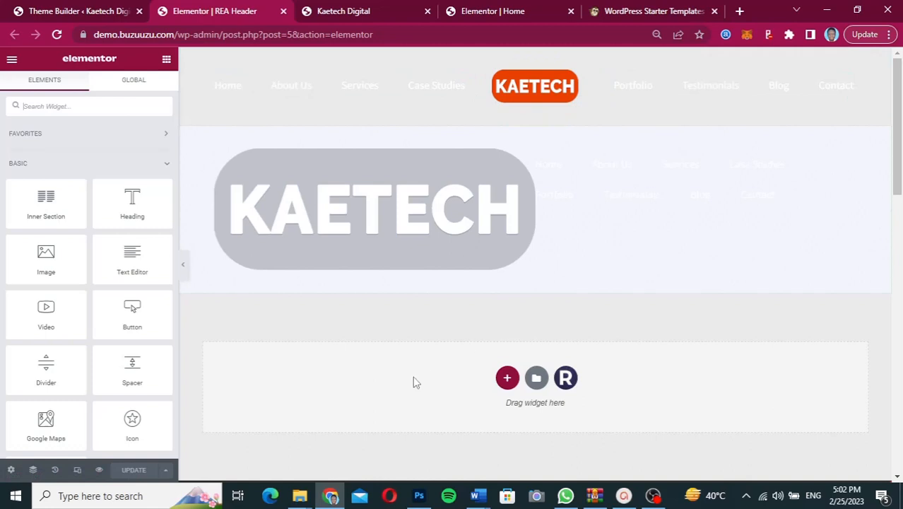
{"action": "scroll", "coordinate": [416, 383], "scroll_direction": "down", "scroll_amount": 1}
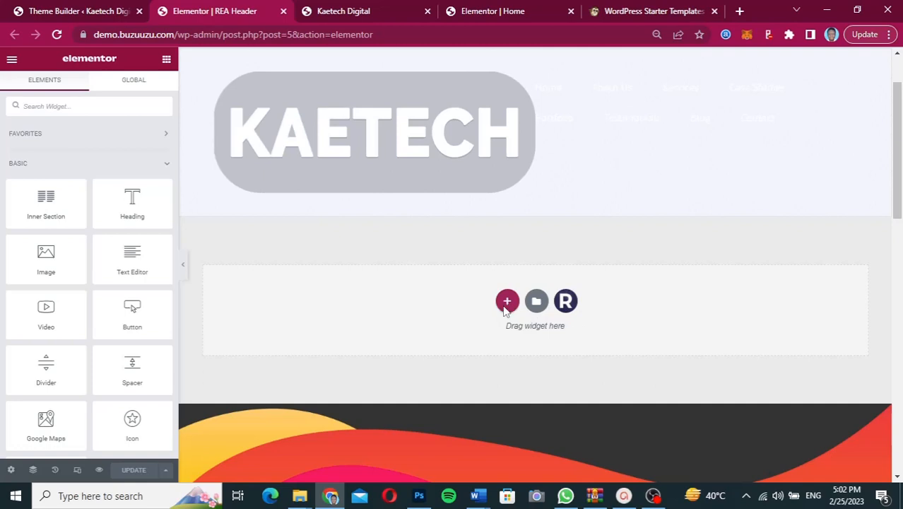
{"action": "left_click", "coordinate": [507, 303]}
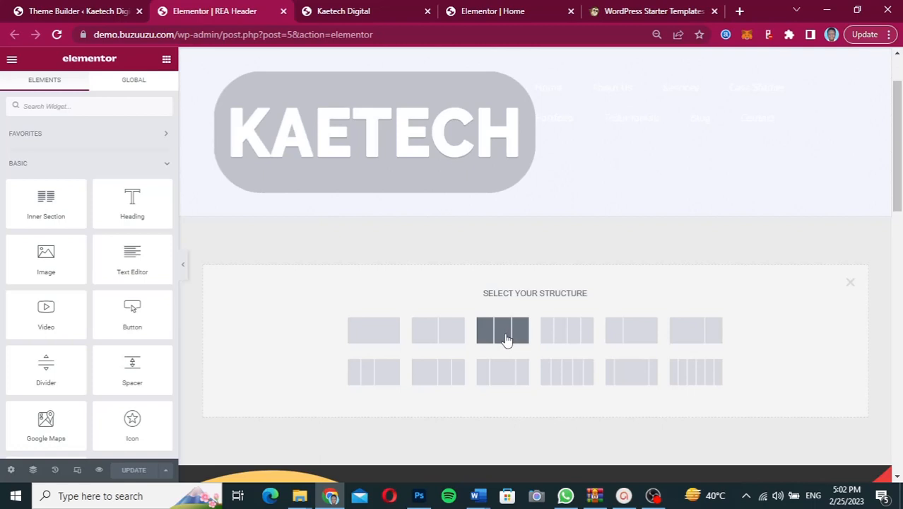
{"action": "left_click", "coordinate": [506, 339]}
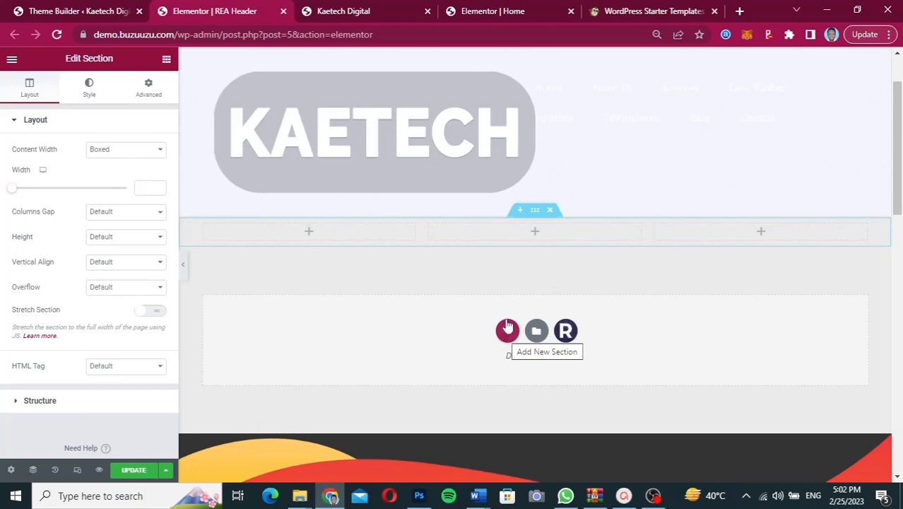
- Search the widgets for "site logo" and place the REA Site Logo widget in the middle column of the new section
{"action": "left_click", "coordinate": [536, 237]}
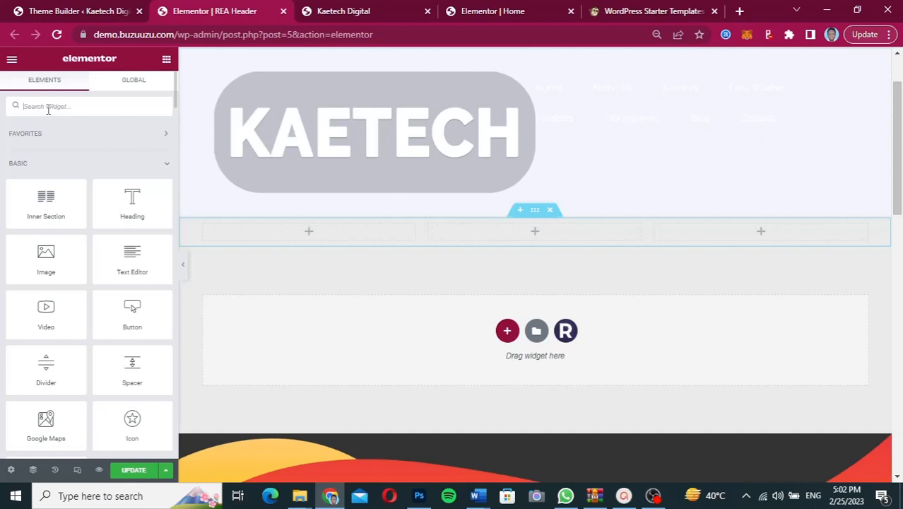
{"action": "type", "text": "site logo"}
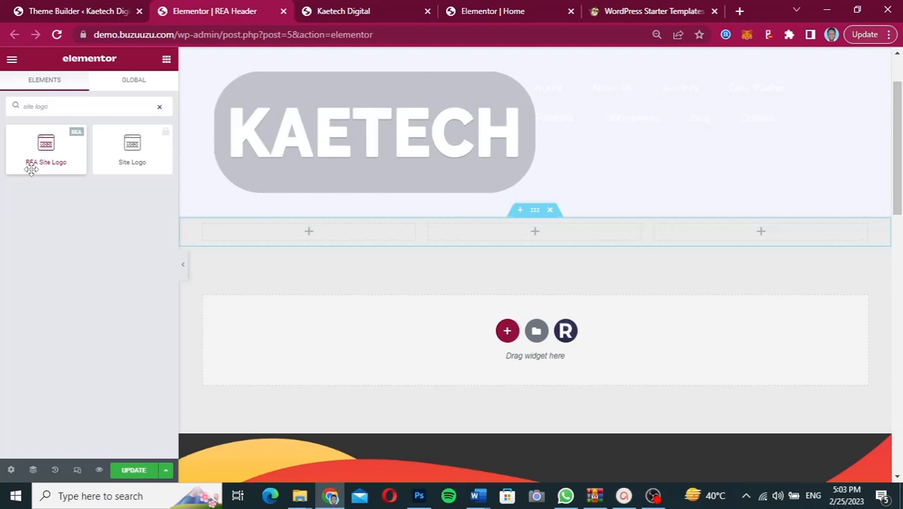
{"action": "left_click_drag", "start_coordinate": [40, 146], "coordinate": [531, 235]}
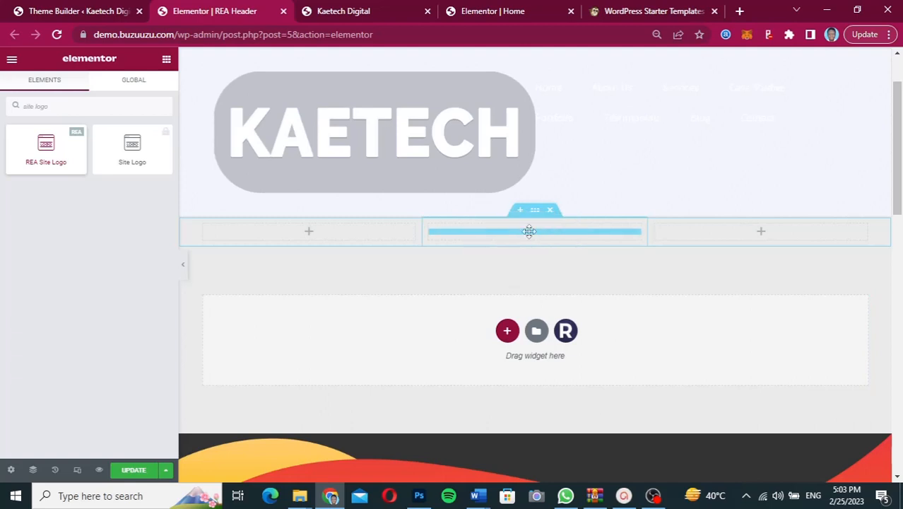
{"action": "left_click_drag", "start_coordinate": [529, 231], "coordinate": [528, 236]}
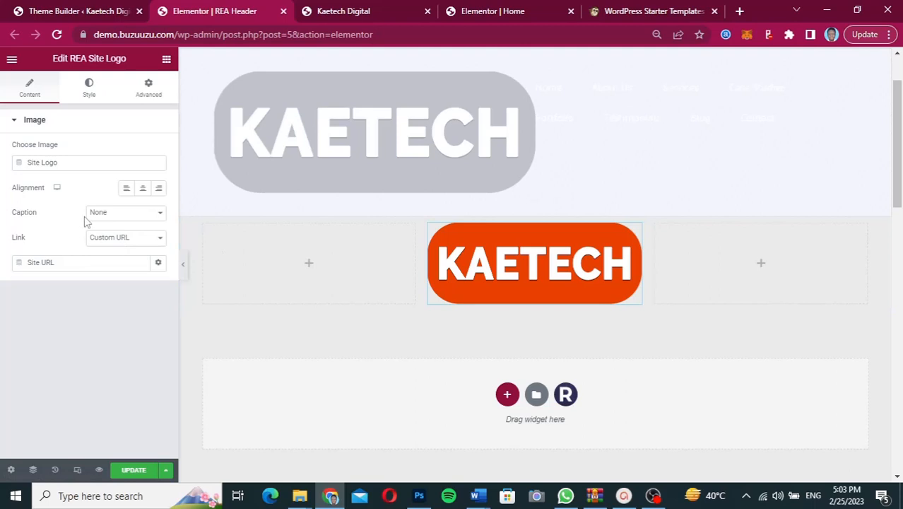
- Set the width of the new site logo to 45%
{"action": "left_click", "coordinate": [92, 96]}
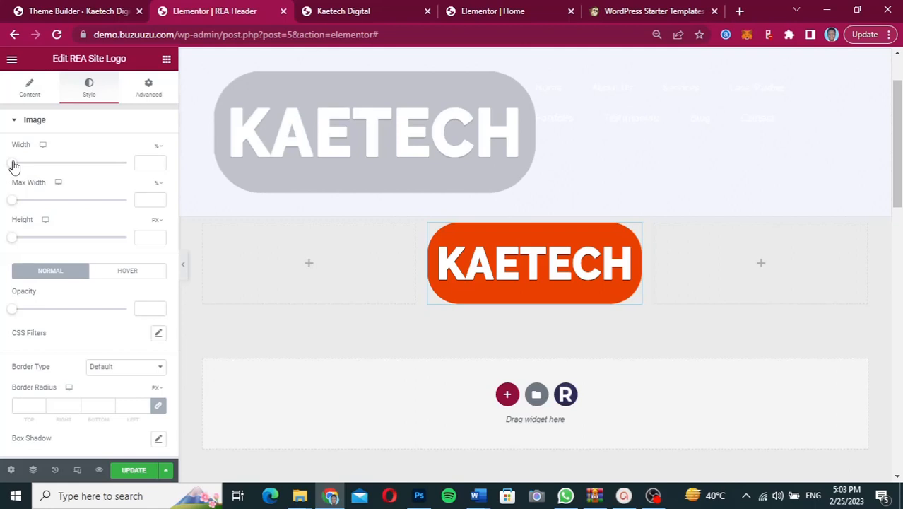
{"action": "left_click_drag", "start_coordinate": [14, 165], "coordinate": [31, 167]}
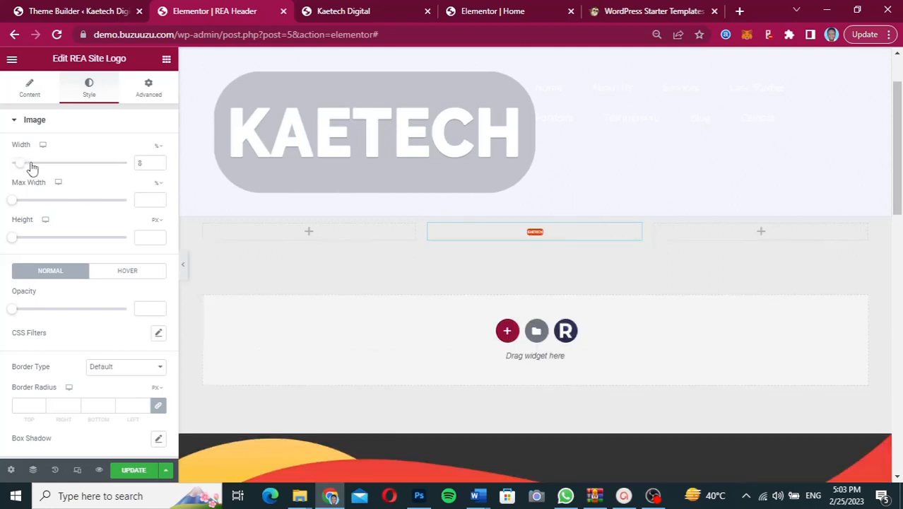
{"action": "key", "text": "Right"}
{"action": "left_click", "coordinate": [51, 168]}
{"action": "left_click_drag", "start_coordinate": [51, 168], "coordinate": [72, 171]}
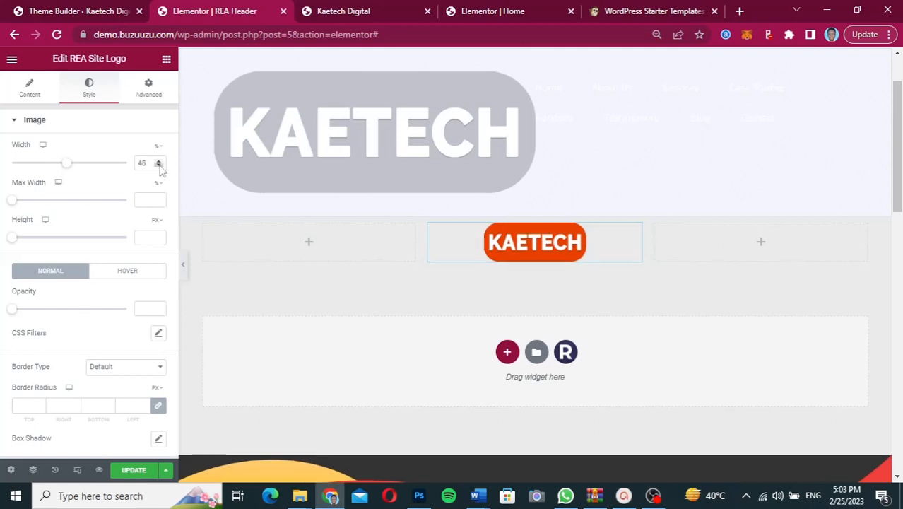
{"action": "left_click", "coordinate": [160, 166]}
{"action": "left_click", "coordinate": [161, 166]}
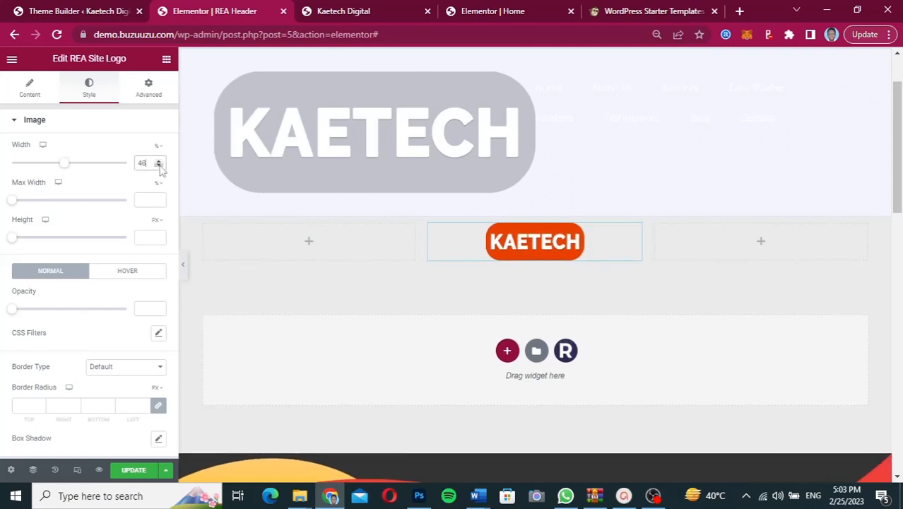
{"action": "left_click", "coordinate": [160, 166]}
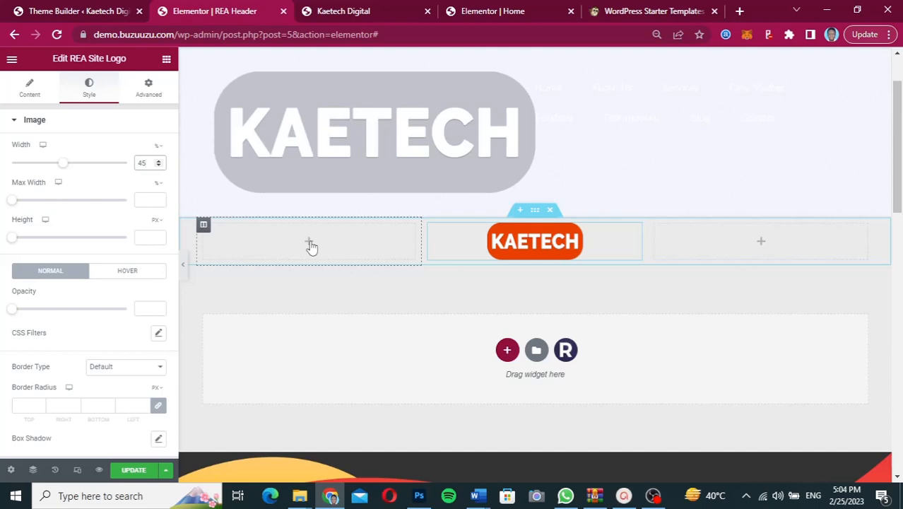
- Open the WordPress Menus screen and review which menus are available for editing, keeping Footer 1 selected
{"action": "left_click", "coordinate": [72, 11]}
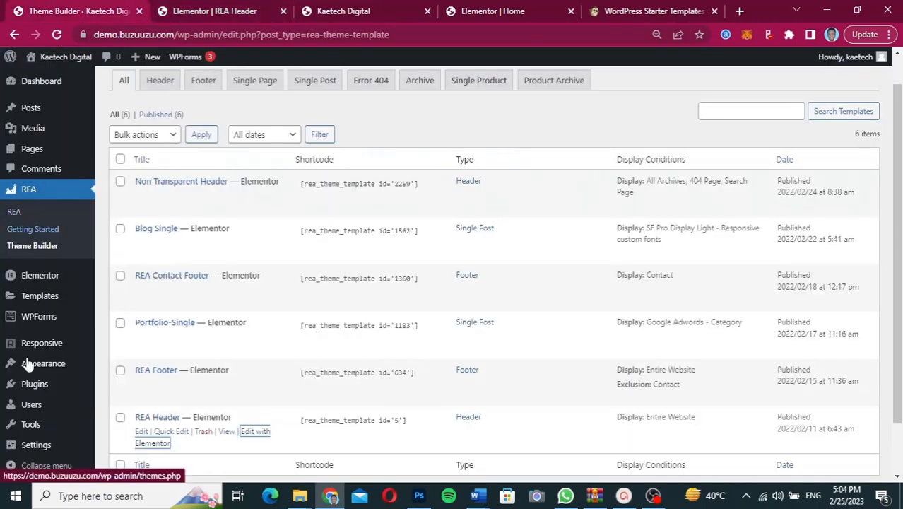
{"action": "mouse_move", "coordinate": [28, 364]}
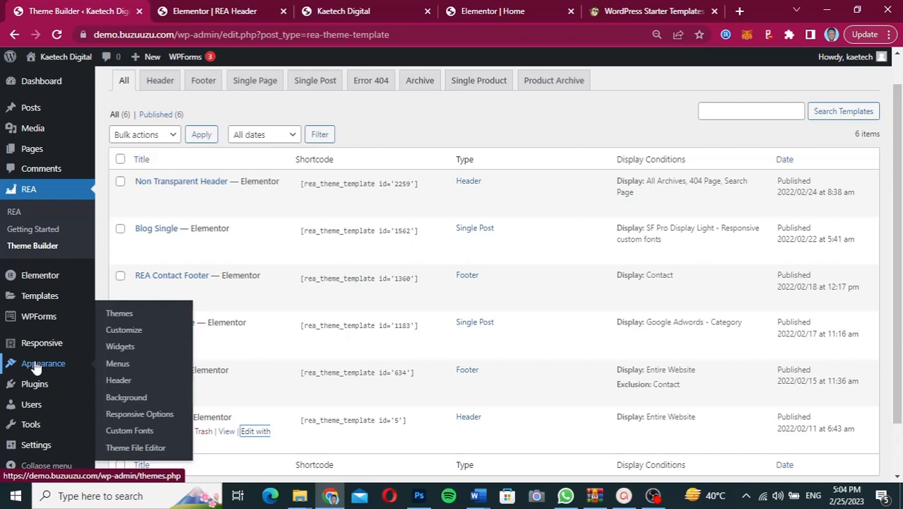
{"action": "left_click", "coordinate": [117, 368]}
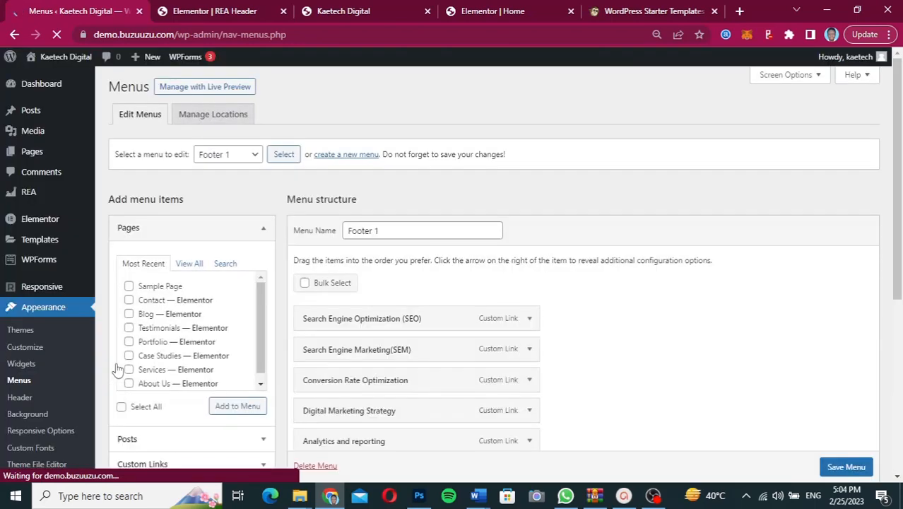
{"action": "left_click", "coordinate": [243, 161]}
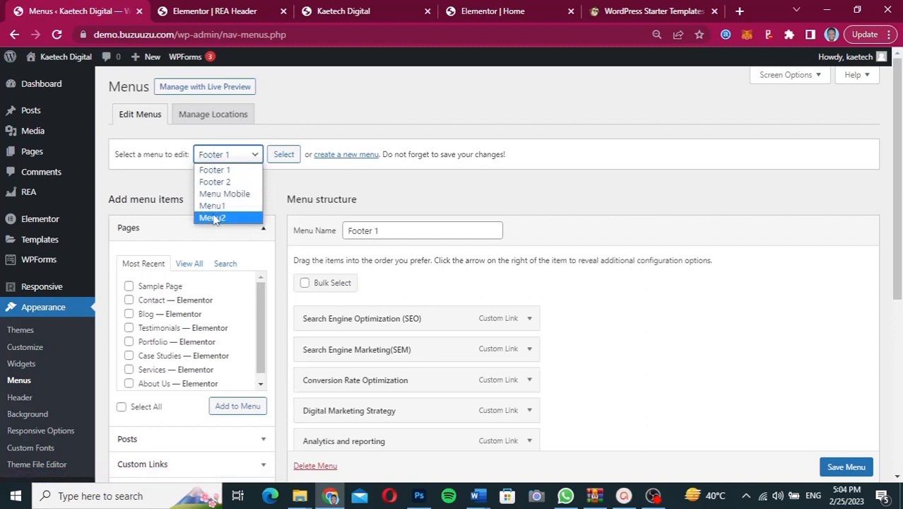
{"action": "left_click", "coordinate": [164, 182]}
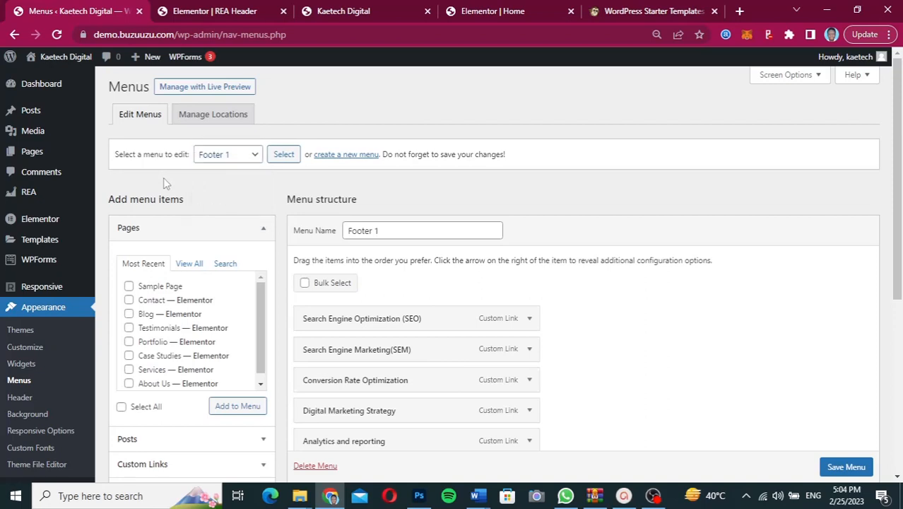
- Back in the REA Header template, search for "menu" and place the REA Nav Menu widget in the new section's first column
{"action": "left_click", "coordinate": [241, 17]}
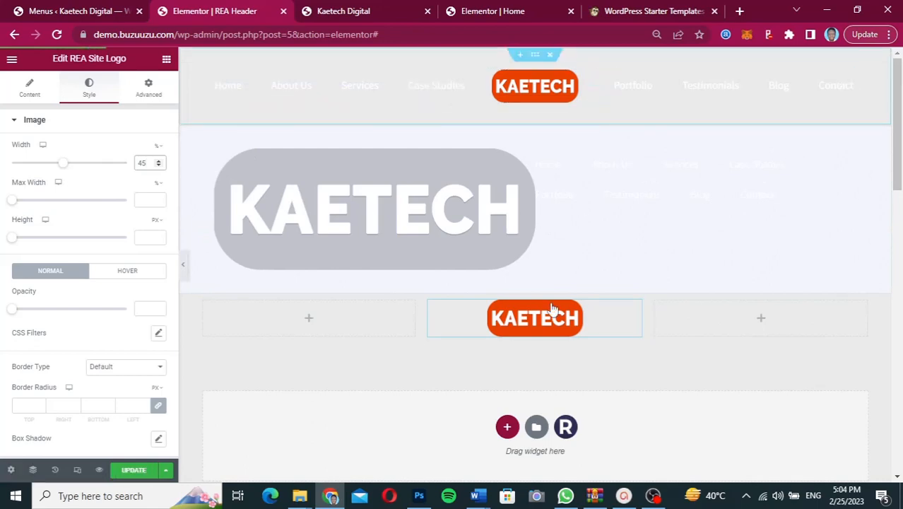
{"action": "scroll", "coordinate": [556, 312], "scroll_direction": "down", "scroll_amount": 2}
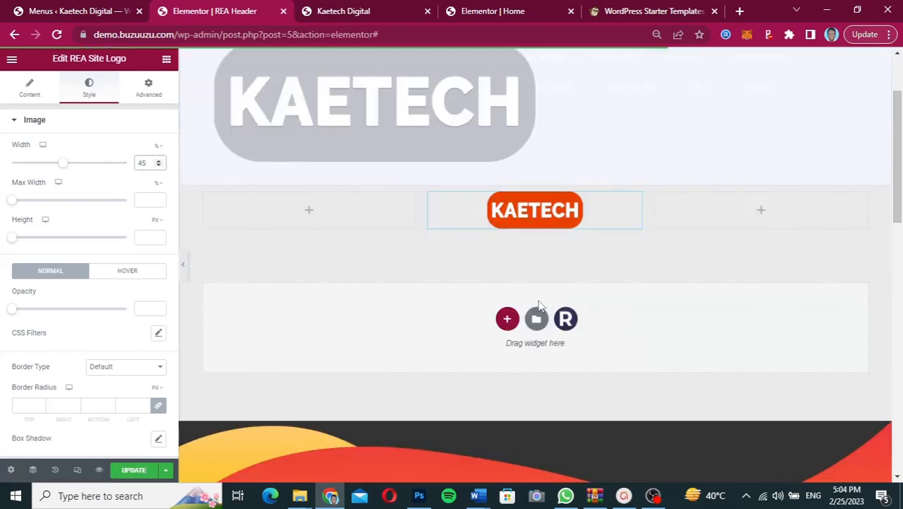
{"action": "left_click", "coordinate": [311, 216]}
{"action": "left_click", "coordinate": [312, 216]}
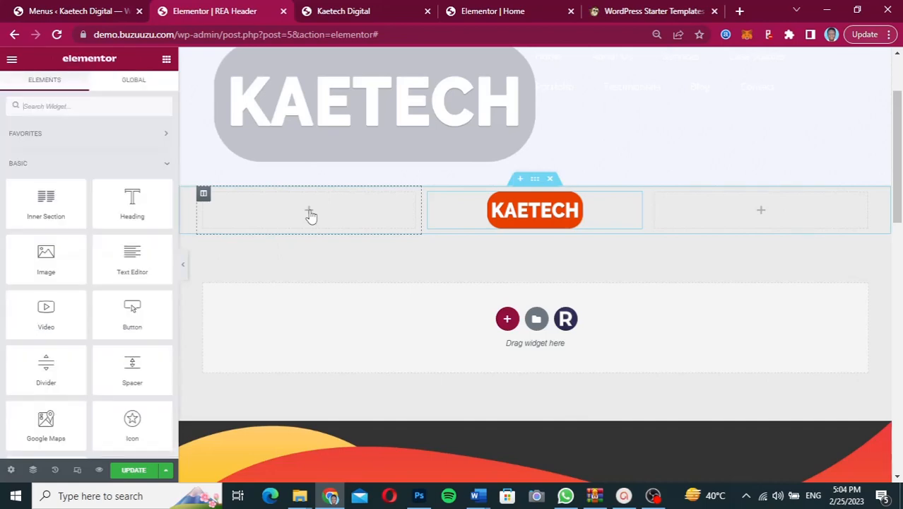
{"action": "left_click", "coordinate": [98, 111]}
{"action": "type", "text": "menu"}
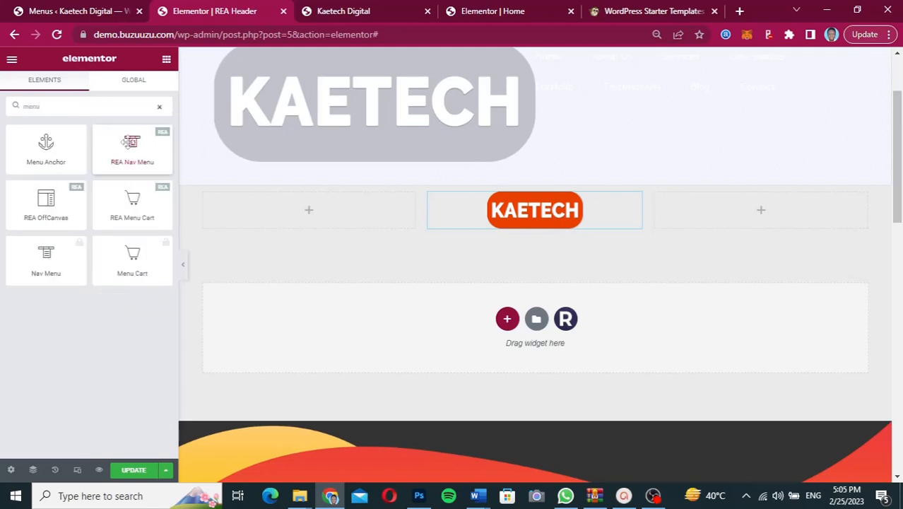
{"action": "left_click_drag", "start_coordinate": [127, 145], "coordinate": [297, 212]}
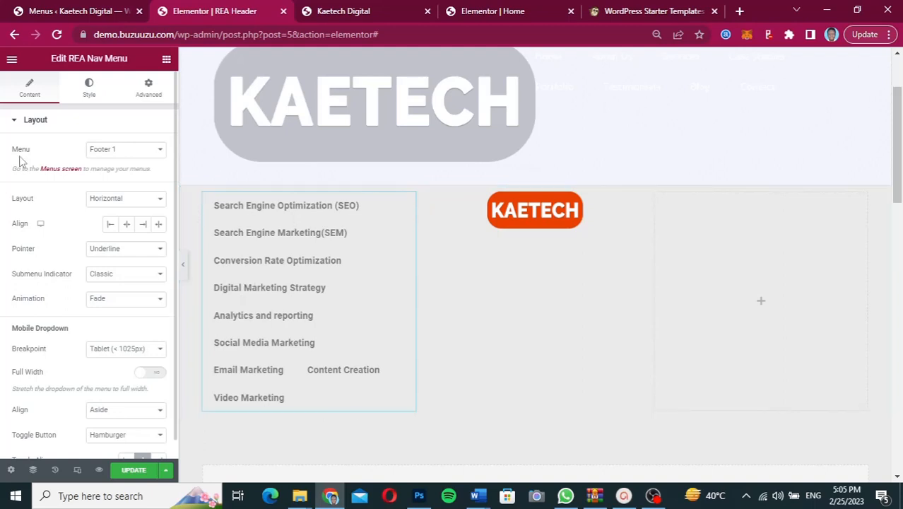
- Assign Menu1 to the first column's nav menu, and resize the columns so its items fit on one line beside a narrower logo column
{"action": "left_click", "coordinate": [124, 153]}
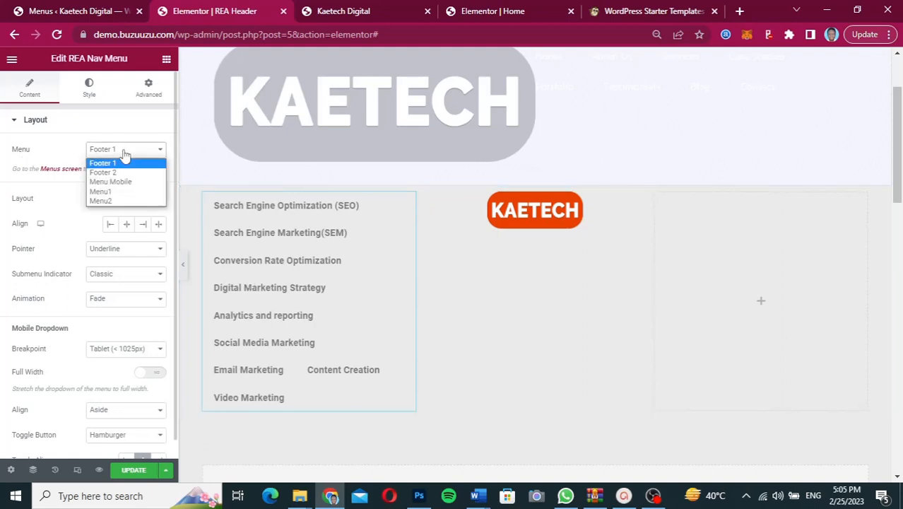
{"action": "left_click", "coordinate": [108, 195]}
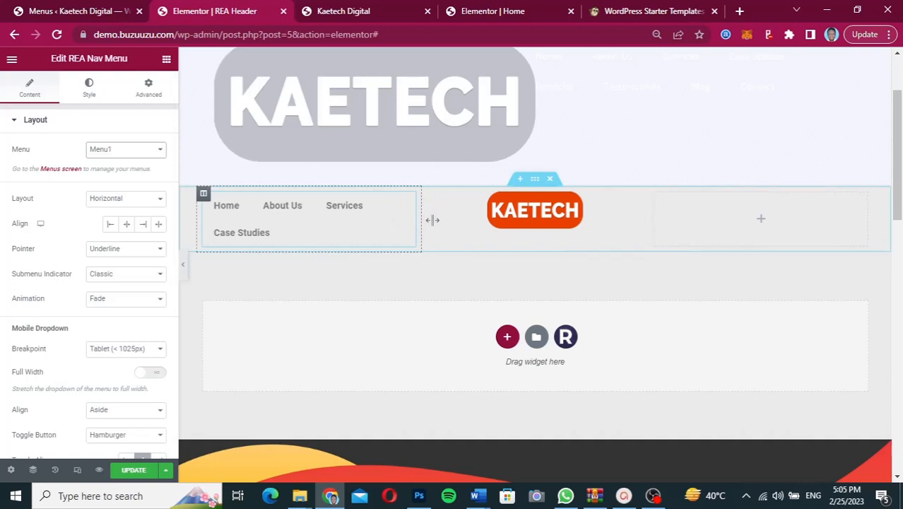
{"action": "left_click_drag", "start_coordinate": [431, 219], "coordinate": [448, 224]}
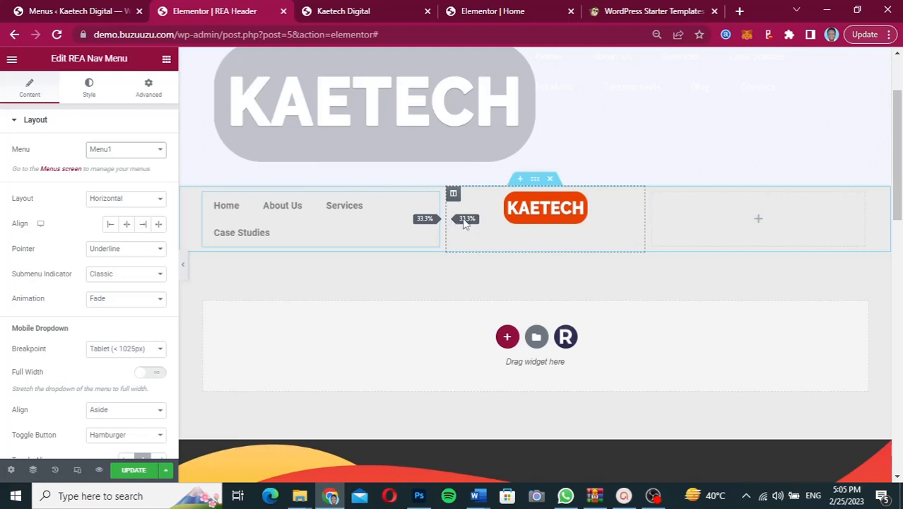
{"action": "left_click_drag", "start_coordinate": [441, 219], "coordinate": [452, 218]}
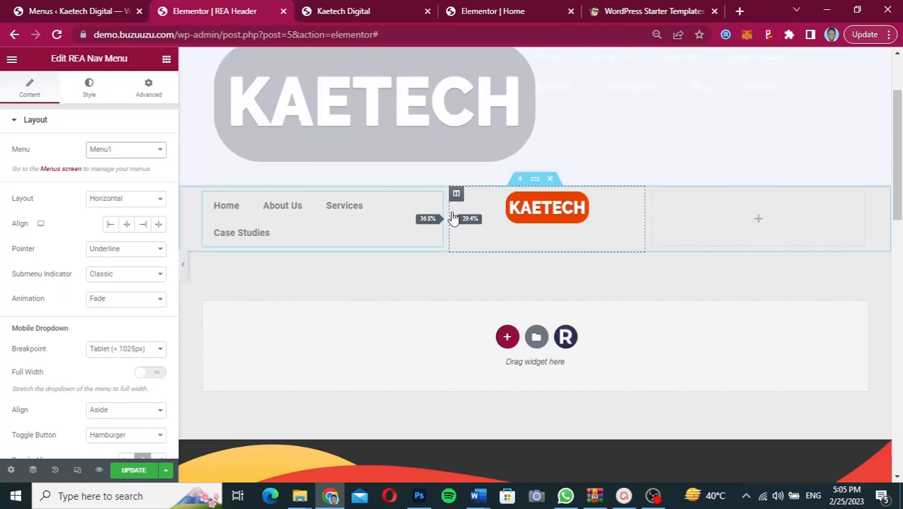
{"action": "left_click_drag", "start_coordinate": [453, 217], "coordinate": [456, 217]}
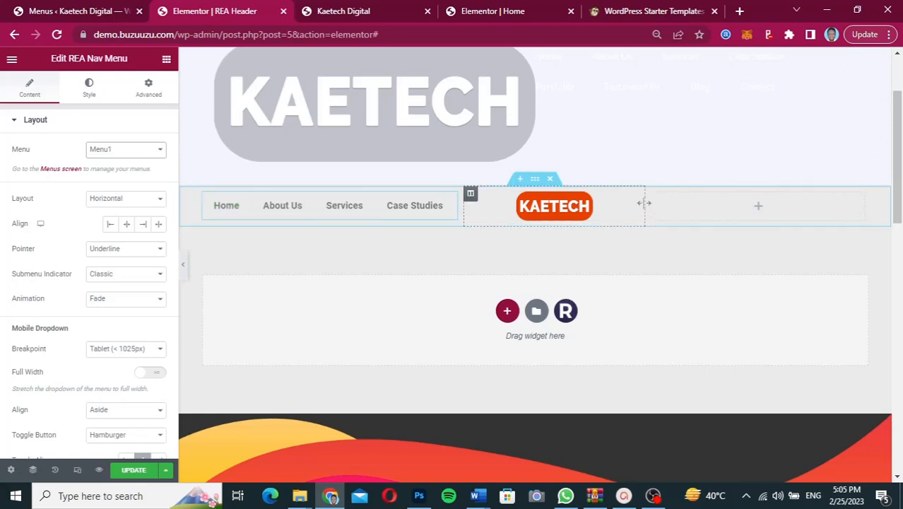
{"action": "left_click_drag", "start_coordinate": [616, 205], "coordinate": [609, 201]}
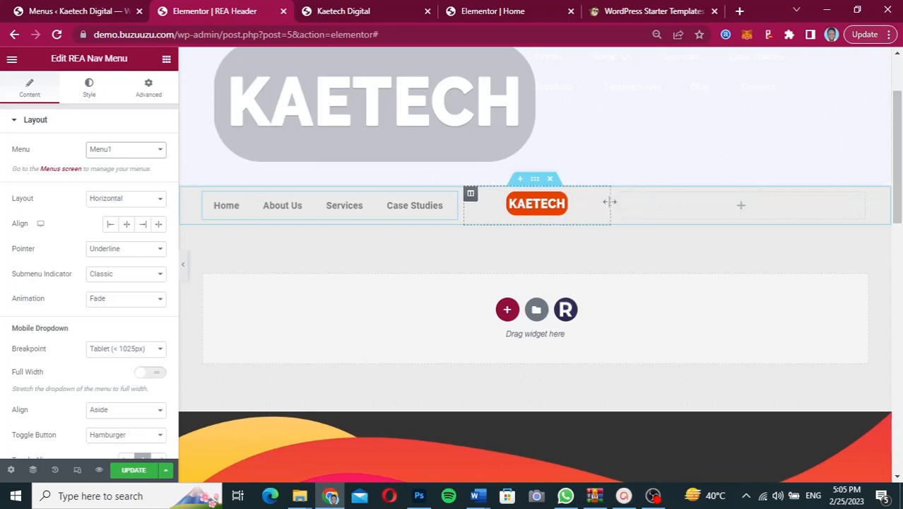
- Search the widgets for "menu", place the REA Nav Menu widget in the third column and assign Menu2 to it
{"action": "left_click", "coordinate": [742, 209]}
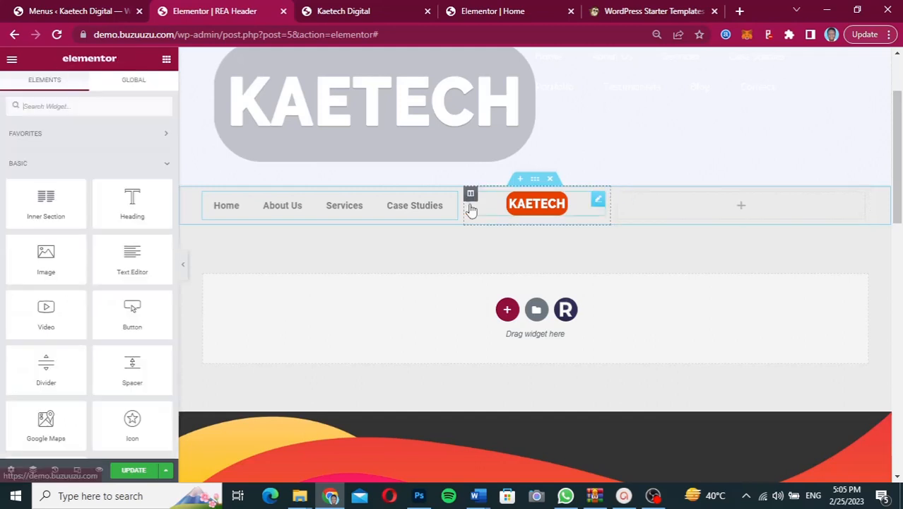
{"action": "left_click", "coordinate": [108, 104]}
{"action": "type", "text": "menu"}
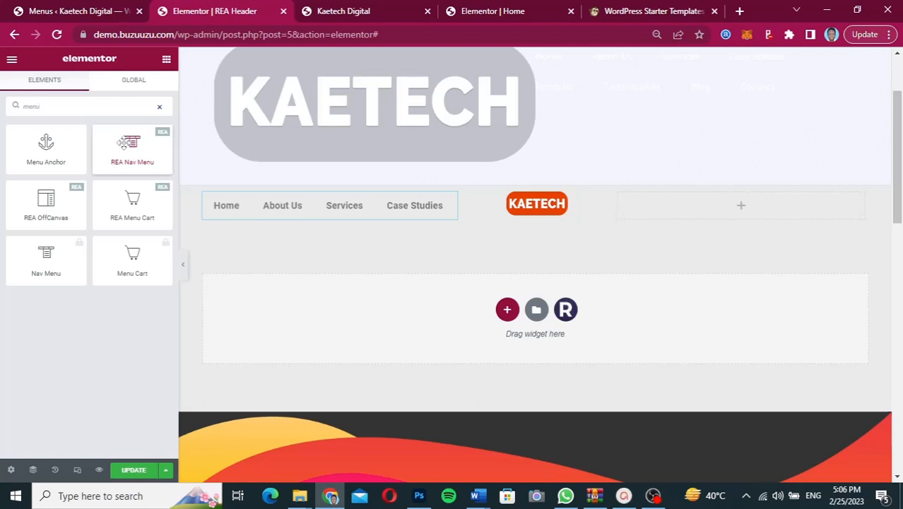
{"action": "left_click_drag", "start_coordinate": [124, 143], "coordinate": [743, 200]}
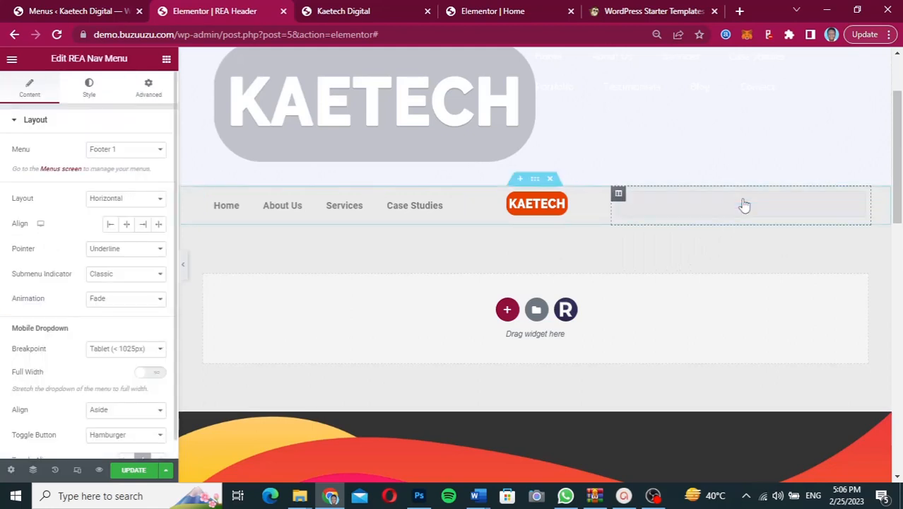
{"action": "left_click", "coordinate": [131, 153]}
{"action": "left_click", "coordinate": [120, 201]}
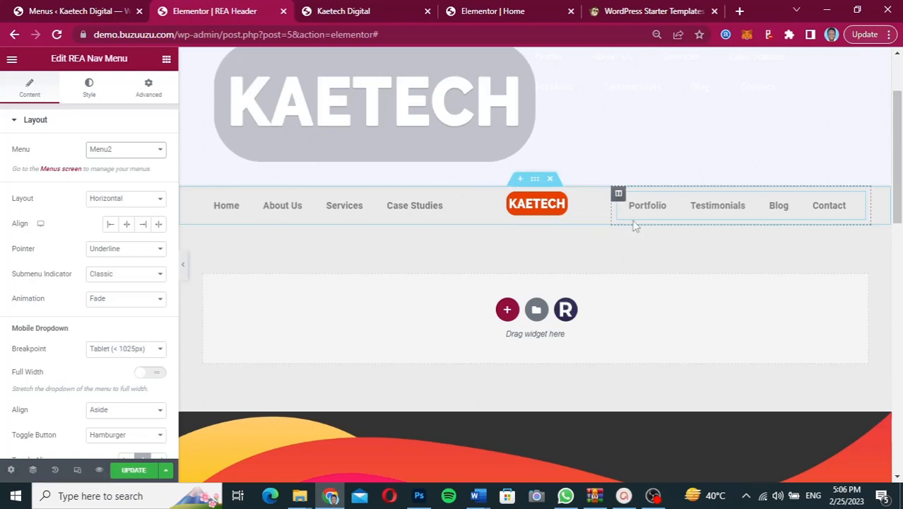
- Delete the new three-column section containing the two nav menus and the site logo from the header template
{"action": "left_click", "coordinate": [551, 180]}
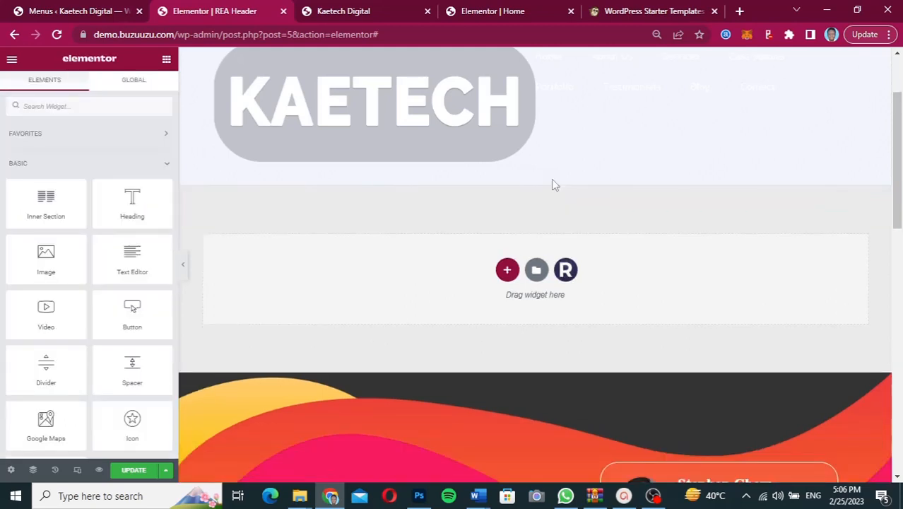
{"action": "scroll", "coordinate": [555, 185], "scroll_direction": "up", "scroll_amount": 2}
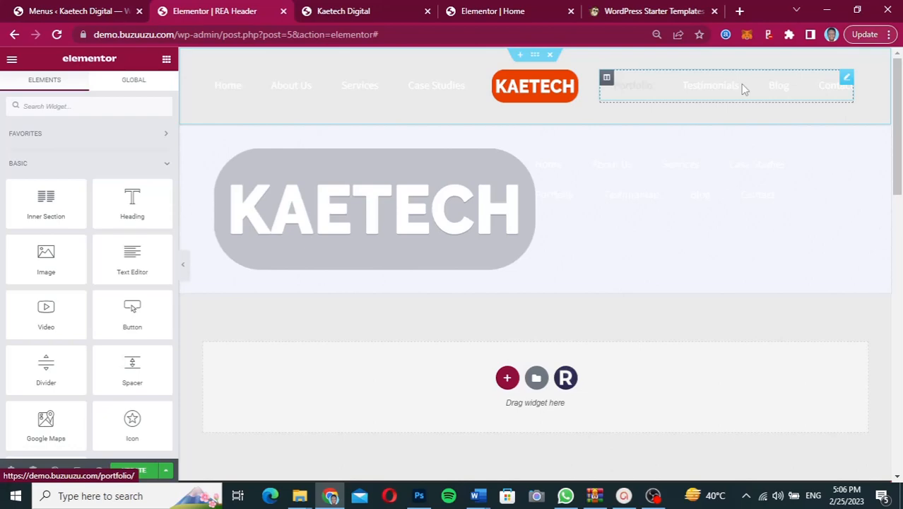
- Go to the WordPress Menus screen and load Menu1 for editing
{"action": "left_click", "coordinate": [99, 12]}
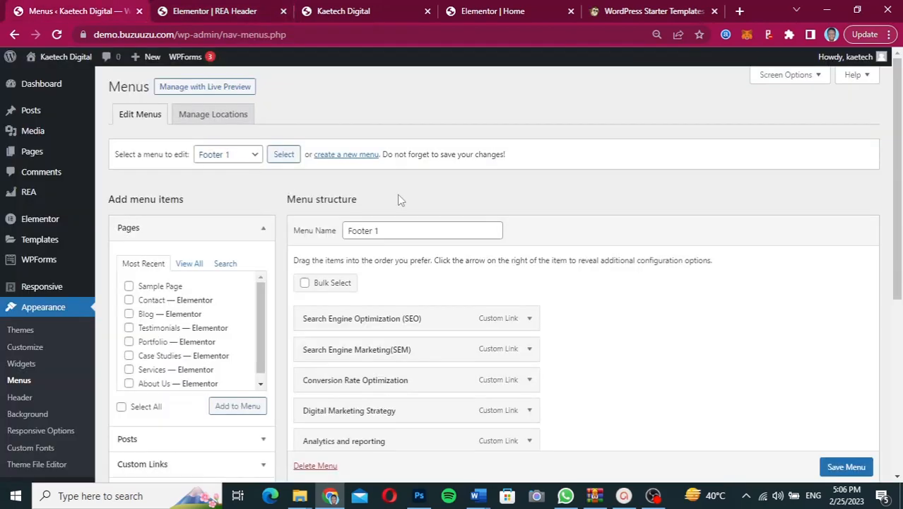
{"action": "left_click", "coordinate": [239, 155]}
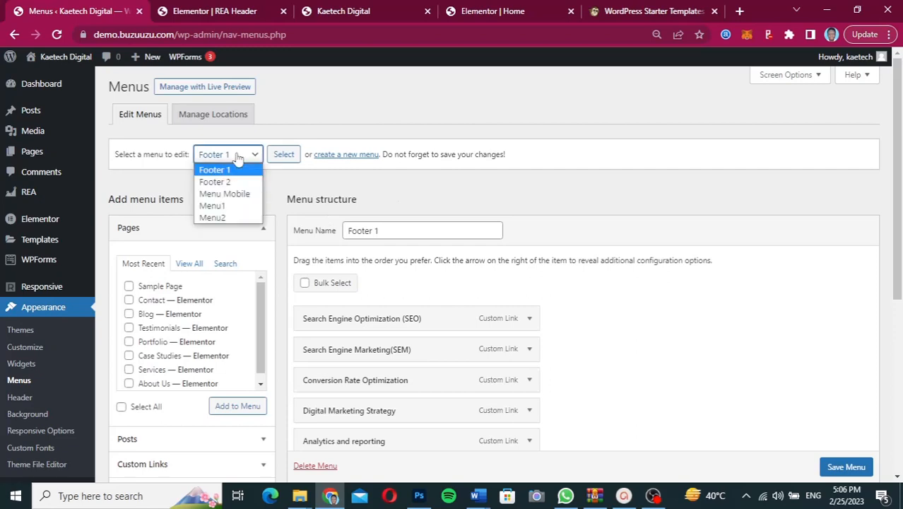
{"action": "left_click", "coordinate": [225, 206]}
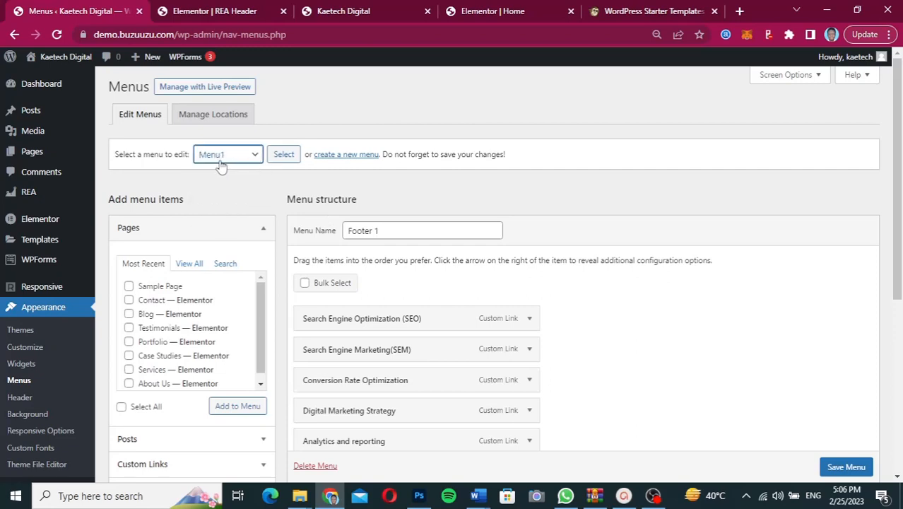
{"action": "left_click", "coordinate": [283, 155]}
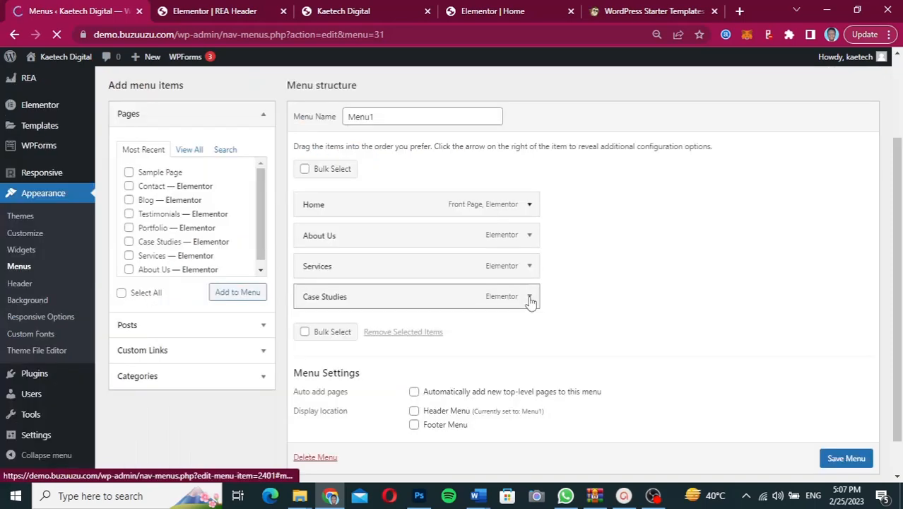
- Change the Case Studies item's navigation label to Kaetech, save the menu, and reload the live home page to check it
{"action": "left_click", "coordinate": [530, 300]}
{"action": "scroll", "coordinate": [570, 406], "scroll_direction": "down", "scroll_amount": 3}
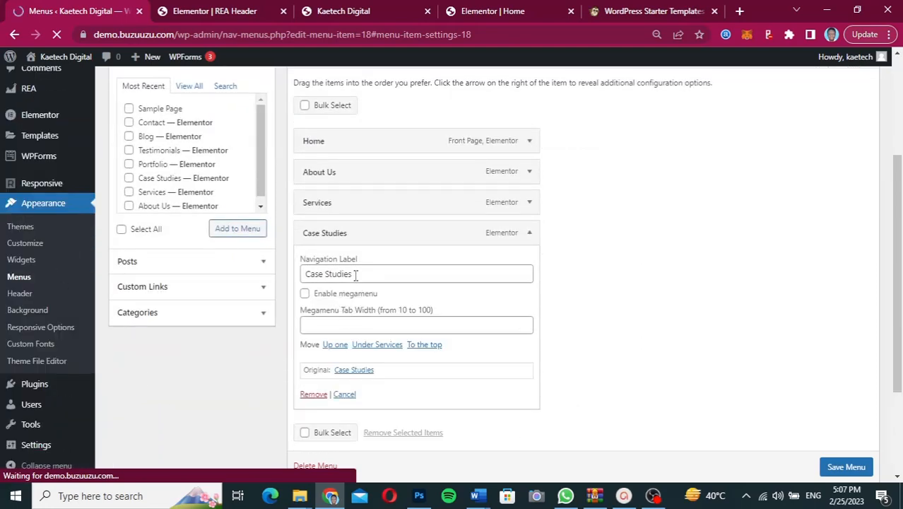
{"action": "left_click_drag", "start_coordinate": [356, 276], "coordinate": [308, 278]}
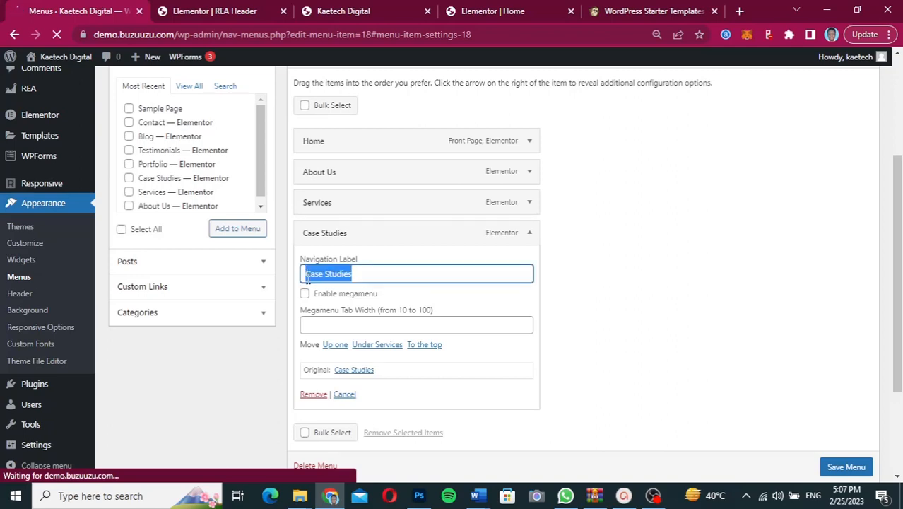
{"action": "type", "text": "Kaet"}
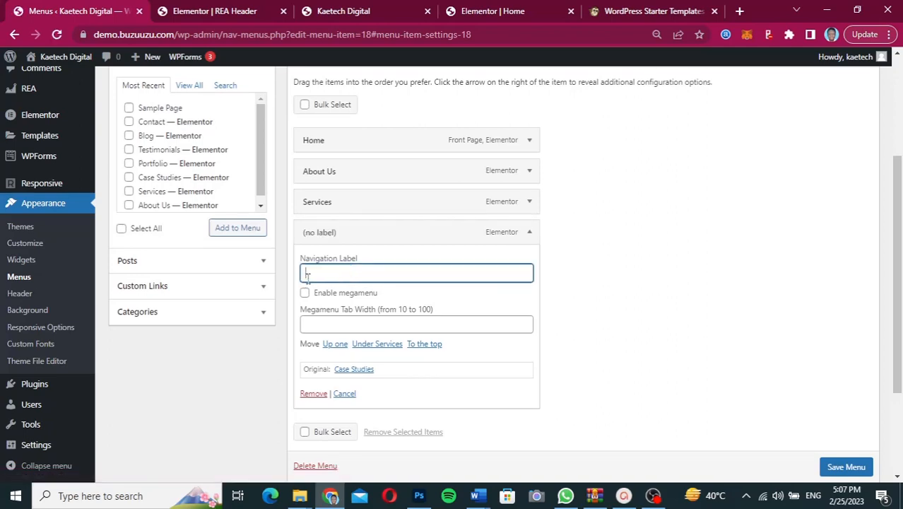
{"action": "type", "text": "ech"}
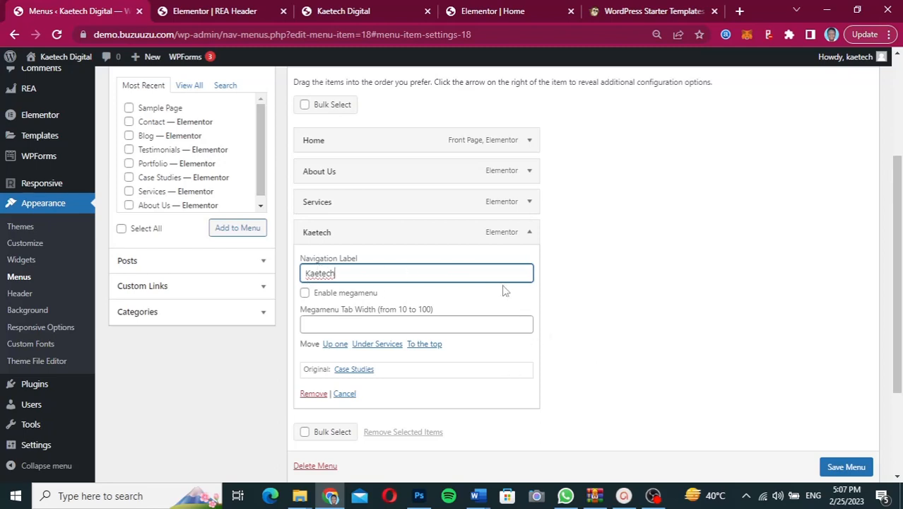
{"action": "left_click", "coordinate": [836, 470]}
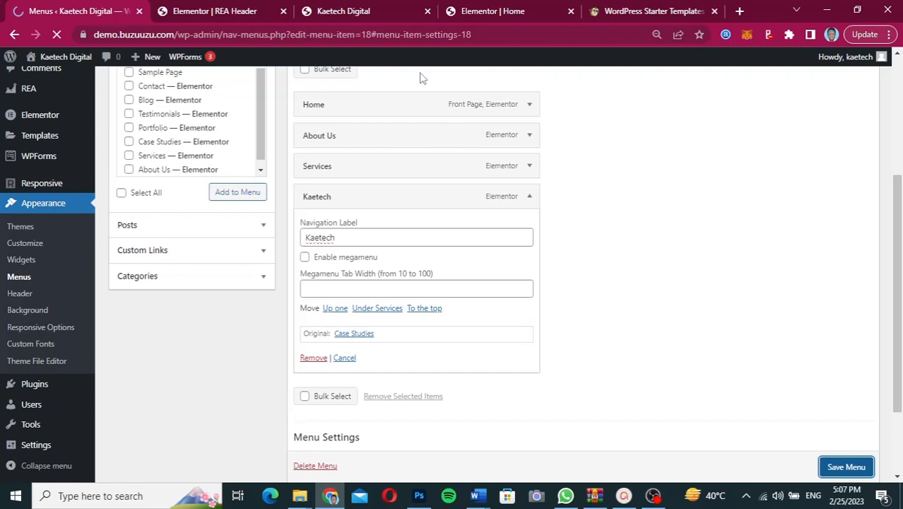
{"action": "left_click", "coordinate": [377, 12]}
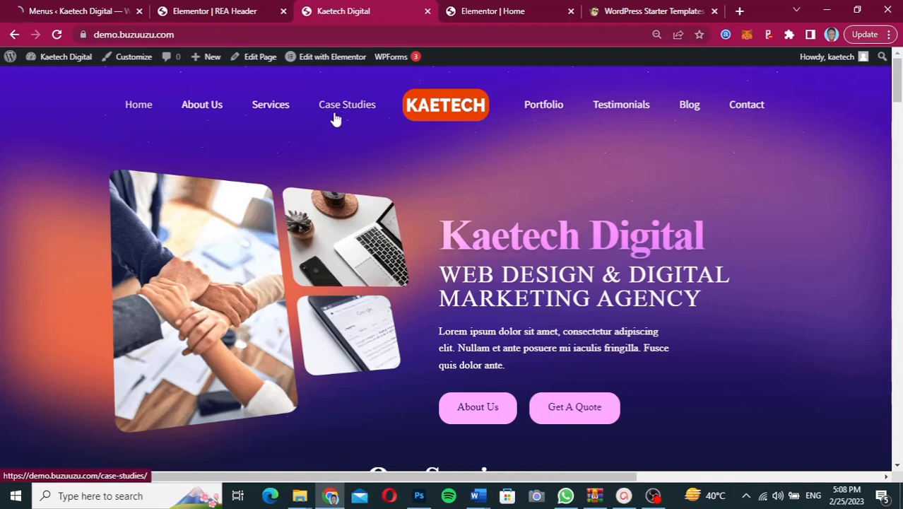
{"action": "left_click", "coordinate": [57, 37]}
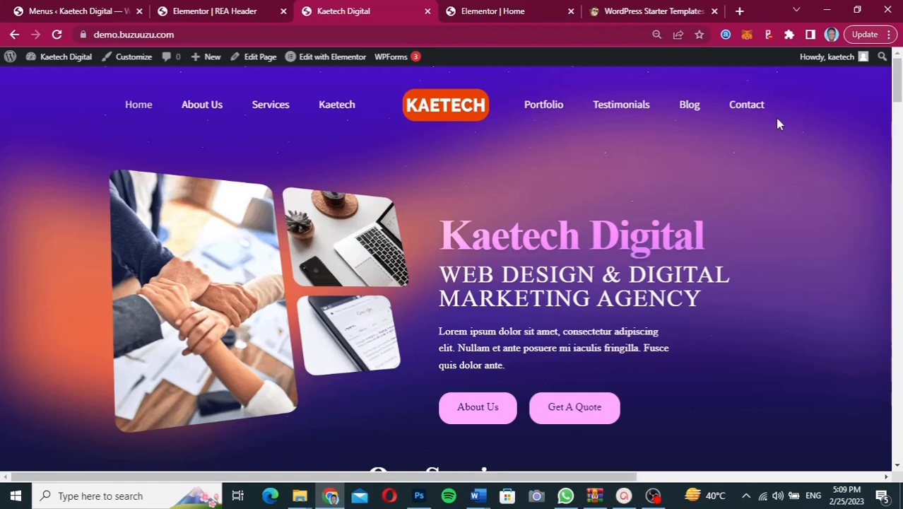
- Open the CyberChimps pricing page and review the annual prices of the Personal, Business and Pro plans
{"action": "left_click", "coordinate": [674, 10]}
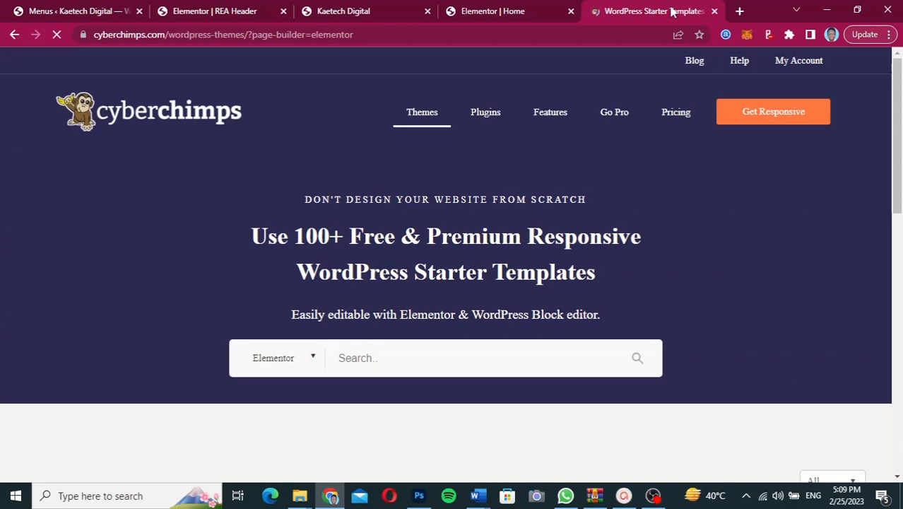
{"action": "left_click", "coordinate": [677, 114]}
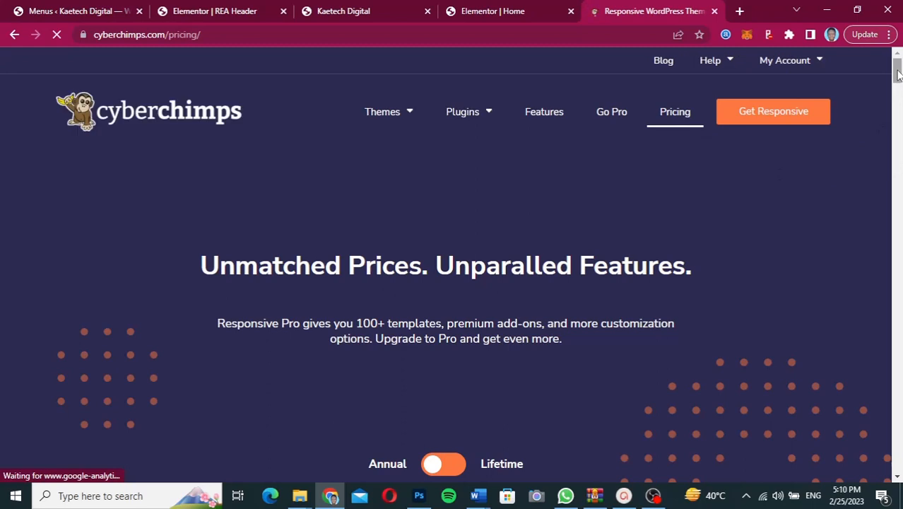
{"action": "left_click_drag", "start_coordinate": [898, 76], "coordinate": [896, 102]}
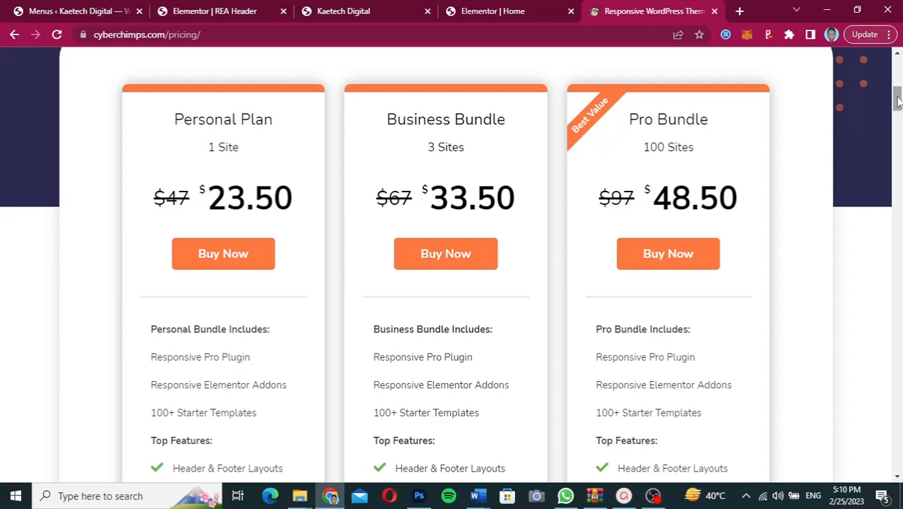
{"action": "mouse_move", "coordinate": [897, 101]}
{"action": "left_mouse_down"}
{"action": "mouse_move", "coordinate": [898, 67]}
{"action": "mouse_move", "coordinate": [898, 99]}
{"action": "left_mouse_up"}
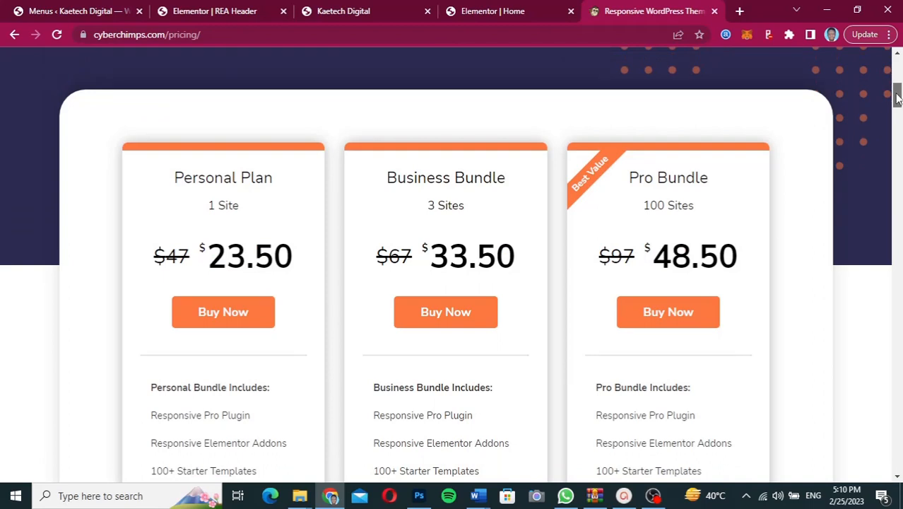
{"action": "left_click_drag", "start_coordinate": [898, 99], "coordinate": [897, 92]}
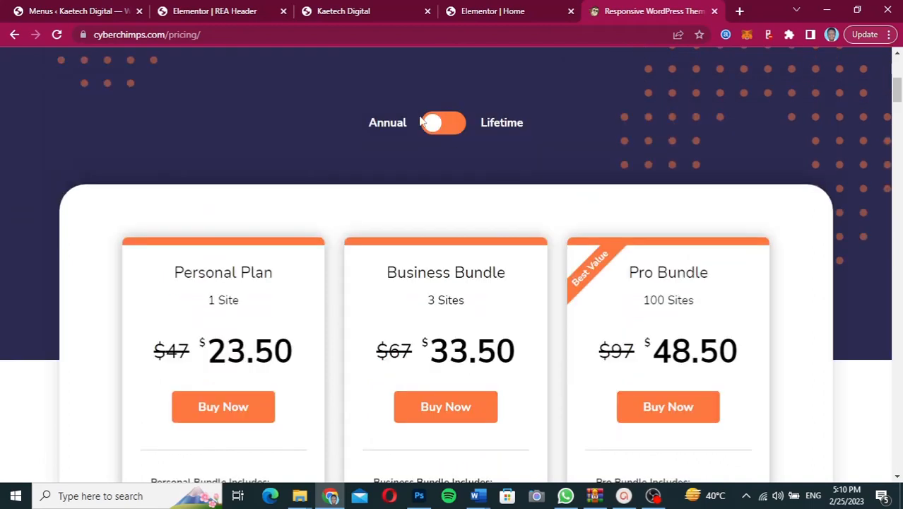
- Change the pricing view to Lifetime and compare the three plans' prices and included features
{"action": "left_click", "coordinate": [453, 138]}
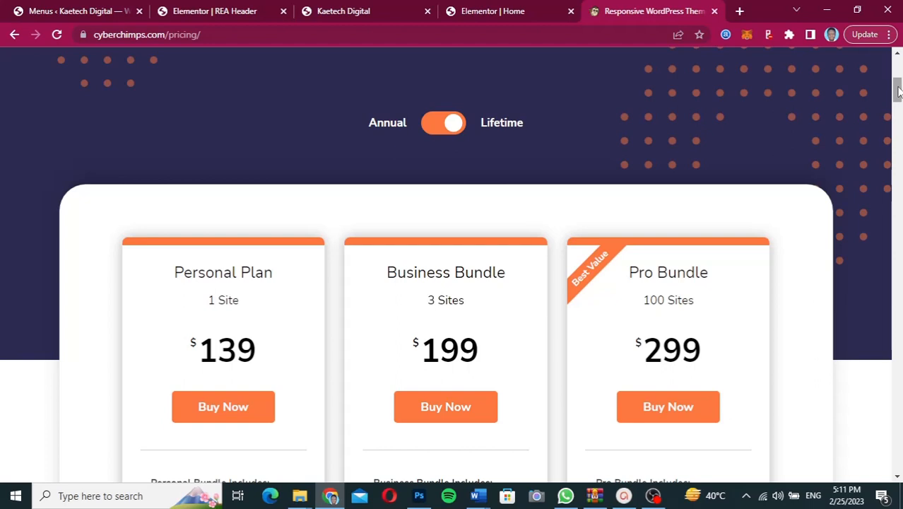
{"action": "left_click_drag", "start_coordinate": [898, 90], "coordinate": [898, 104]}
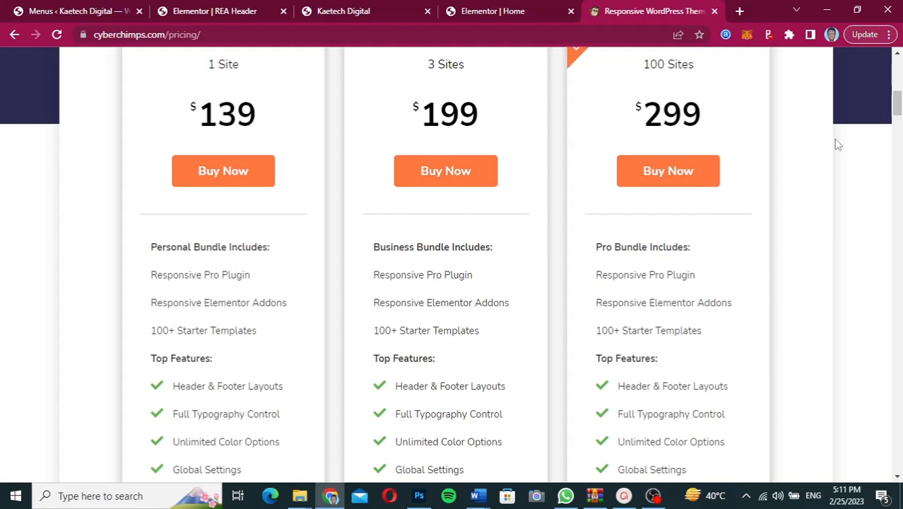
{"action": "mouse_move", "coordinate": [898, 112]}
{"action": "left_mouse_down"}
{"action": "mouse_move", "coordinate": [898, 75]}
{"action": "mouse_move", "coordinate": [897, 102]}
{"action": "left_mouse_up"}
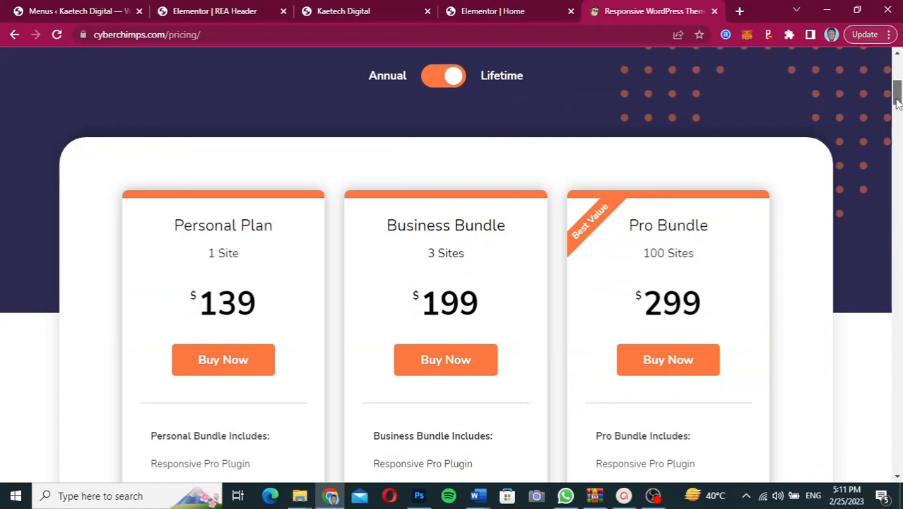
- Look over the theme categories on the CyberChimps site, and return to the live Kaetech Digital home page
{"action": "left_click_drag", "start_coordinate": [897, 103], "coordinate": [838, 80]}
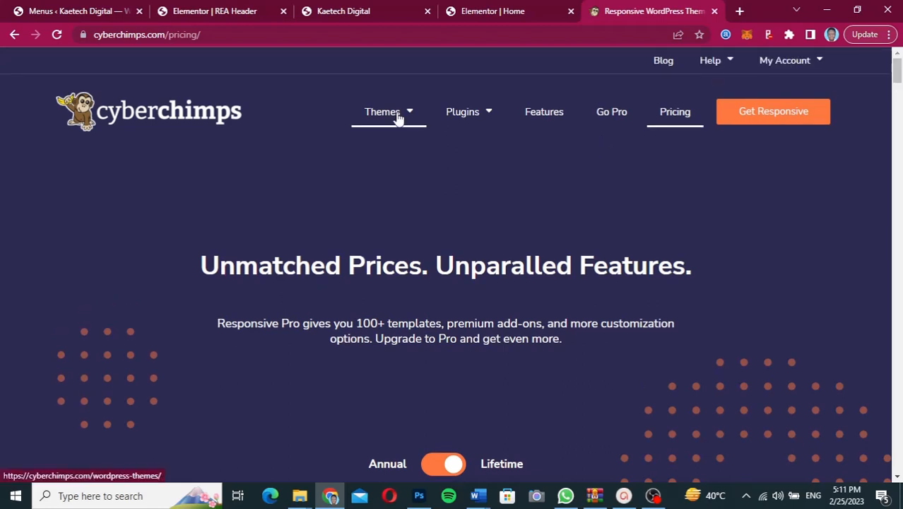
{"action": "mouse_move", "coordinate": [399, 125]}
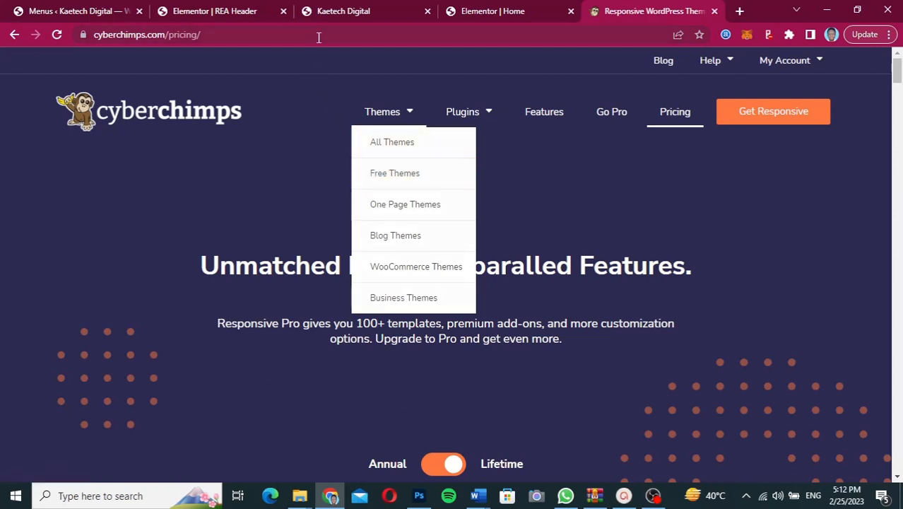
{"action": "left_click", "coordinate": [346, 14]}
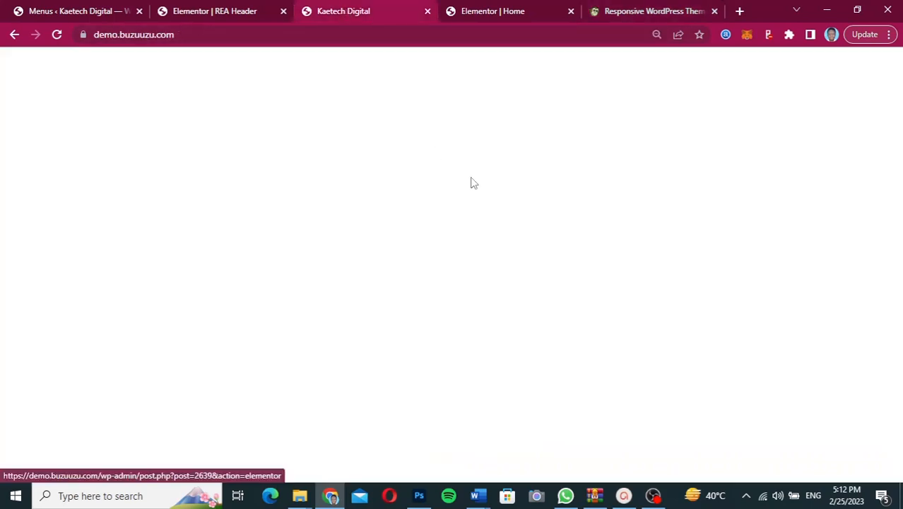